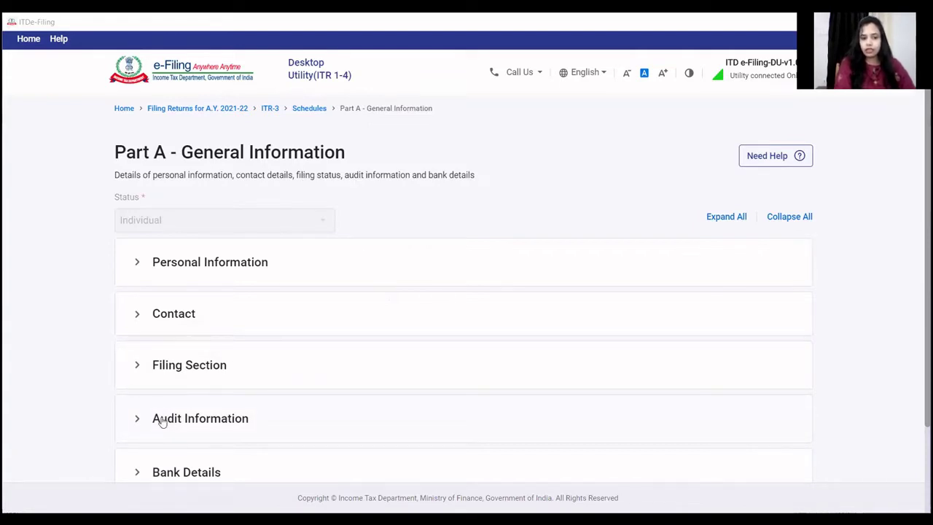
- Expand the Audit Information section and review the answers on sections 44AA and 44AB, the audit report dates and the auditor details
click(162, 422)
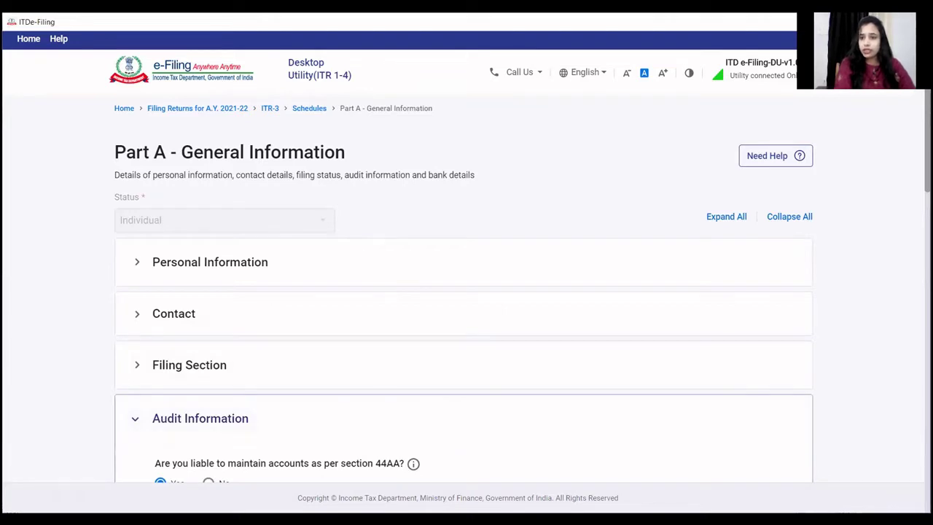
scroll(464, 291, down, 4)
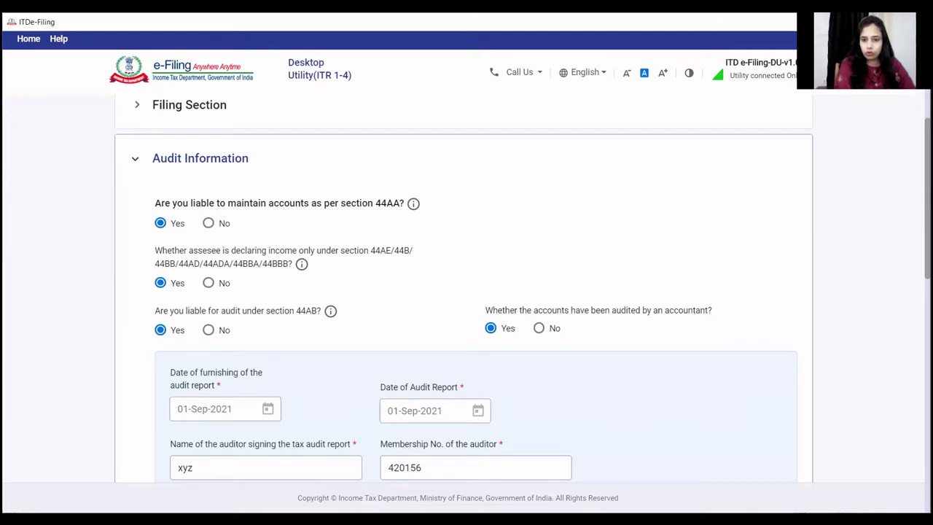
scroll(370, 193, down, 2)
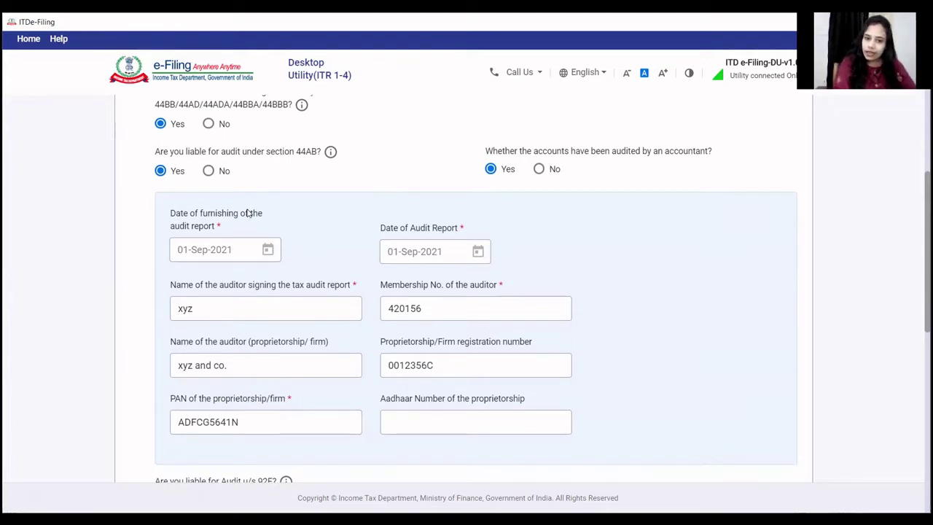
click(250, 255)
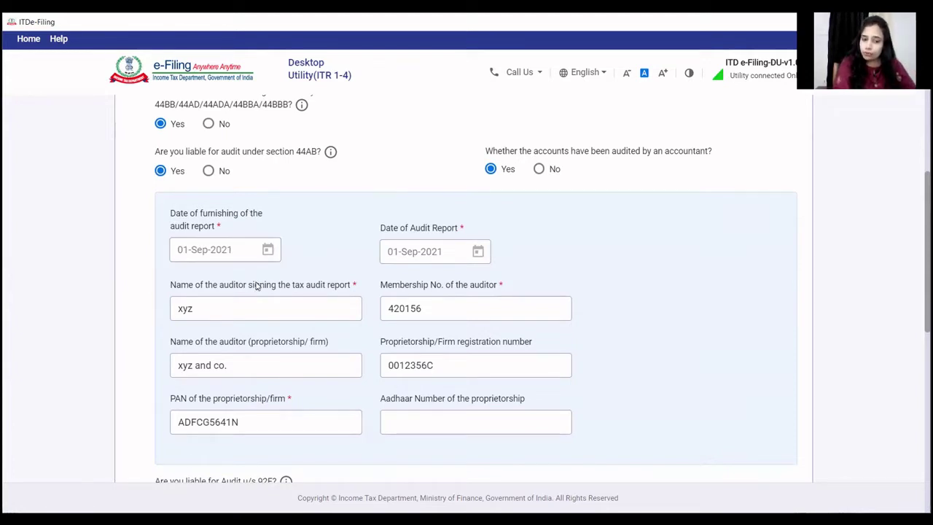
click(261, 299)
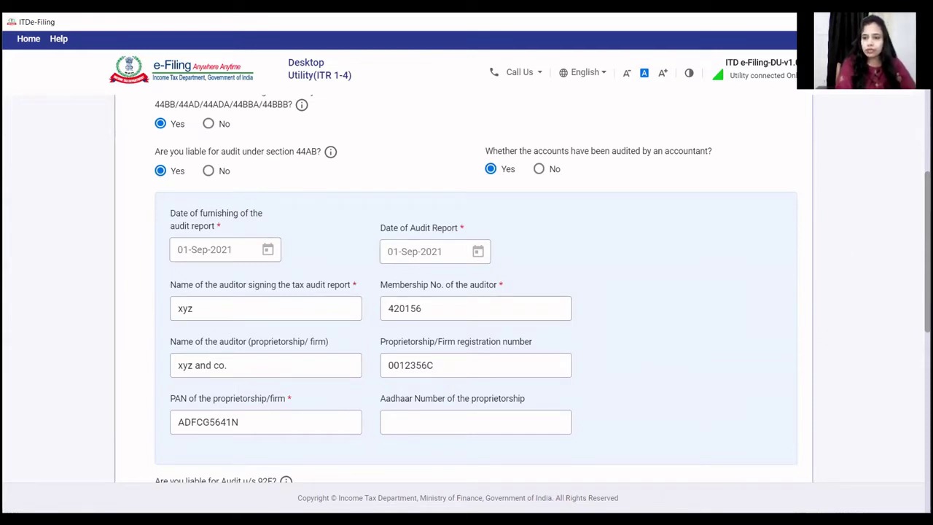
scroll(476, 288, down, 1)
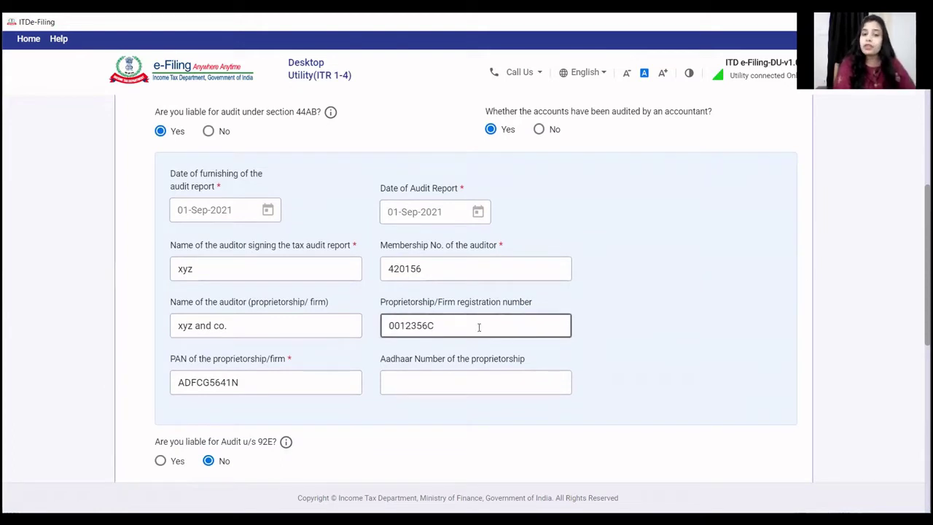
click(390, 328)
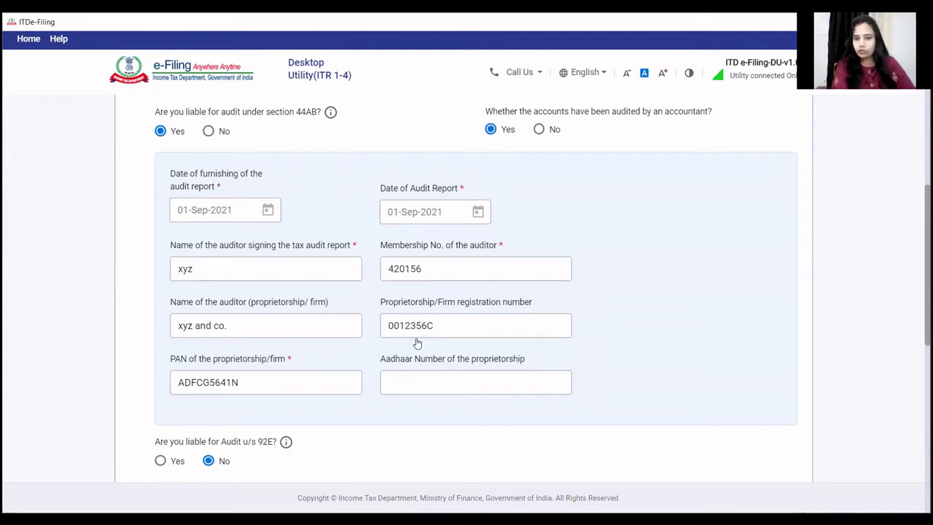
click(240, 382)
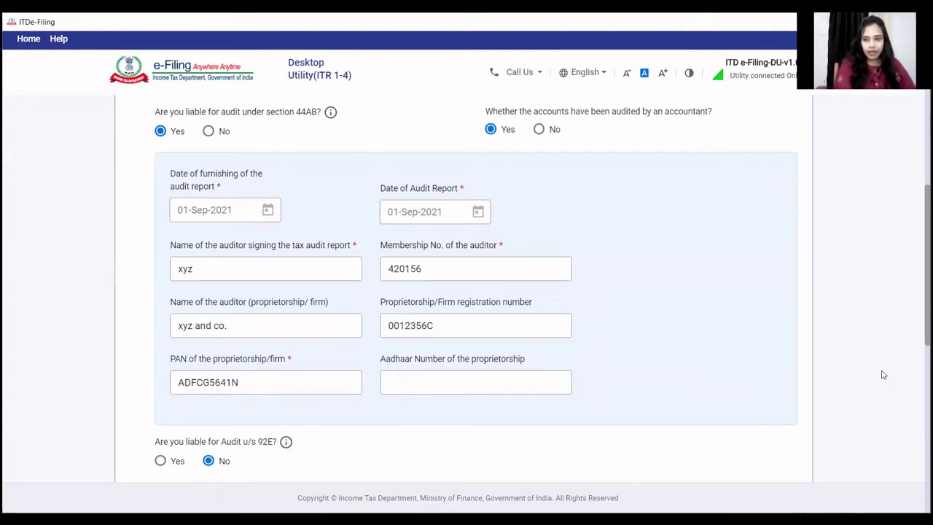
scroll(474, 291, down, 3)
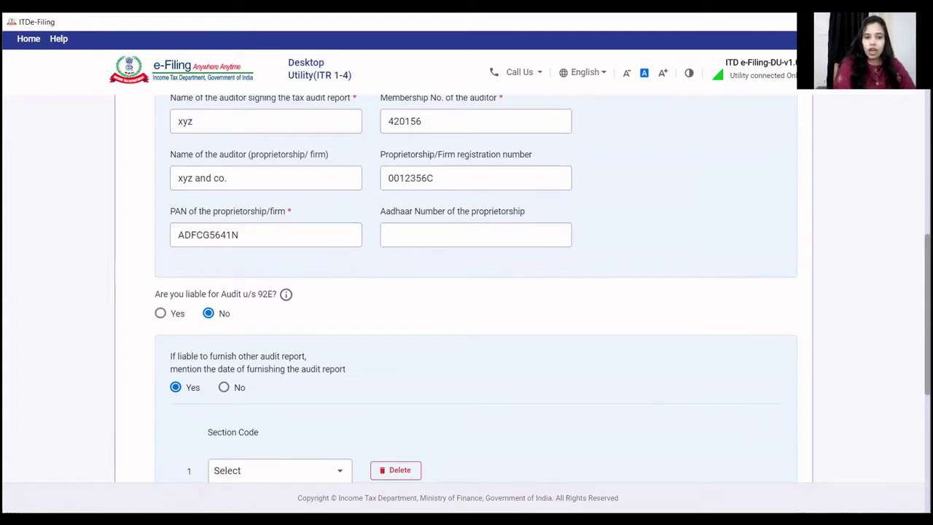
- Answer No to being liable to furnish another audit report, save the audit information and confirm Part A - General
scroll(397, 151, down, 3)
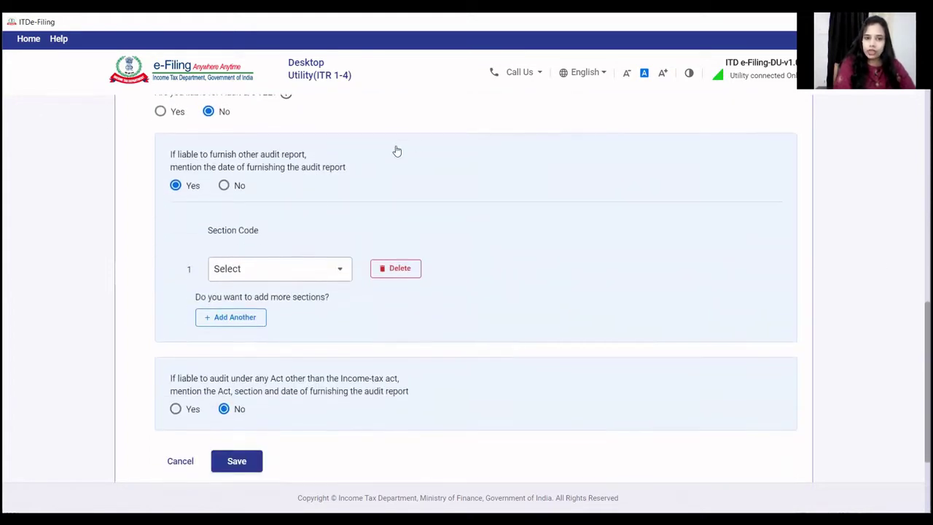
click(223, 187)
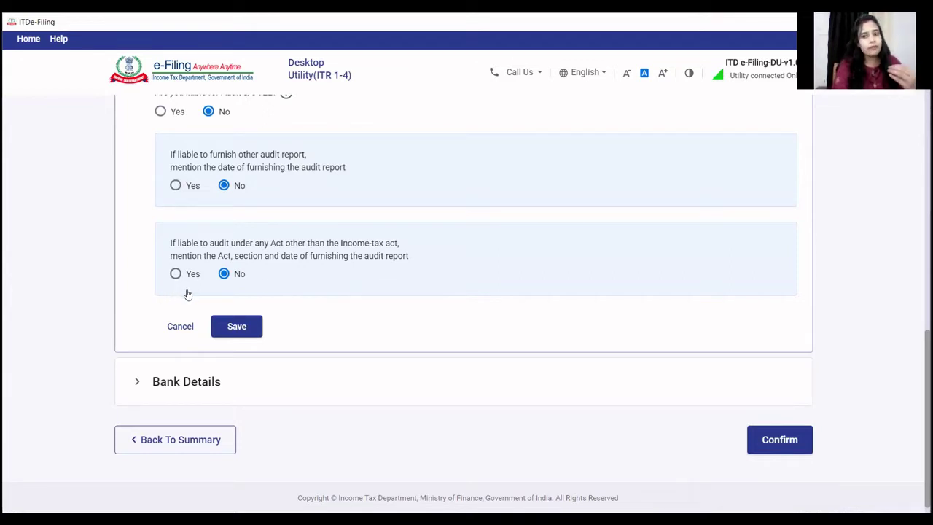
click(252, 332)
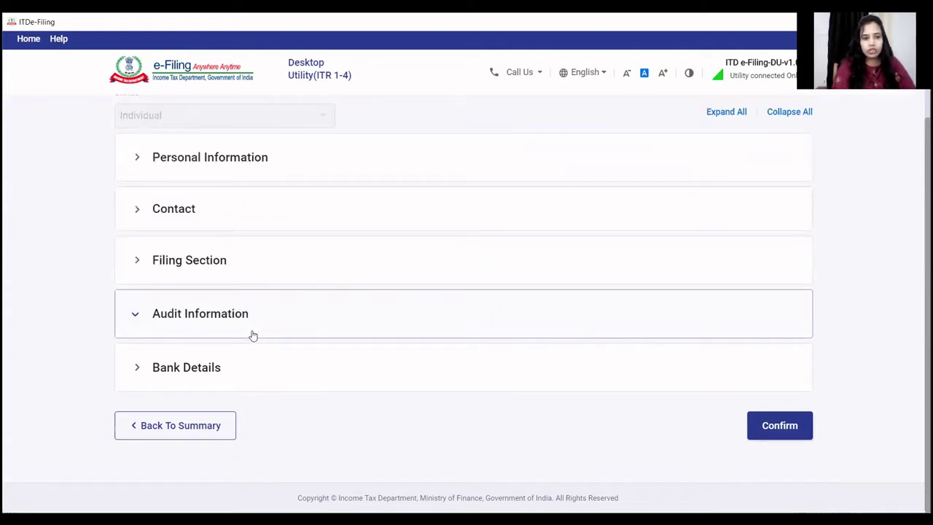
click(777, 432)
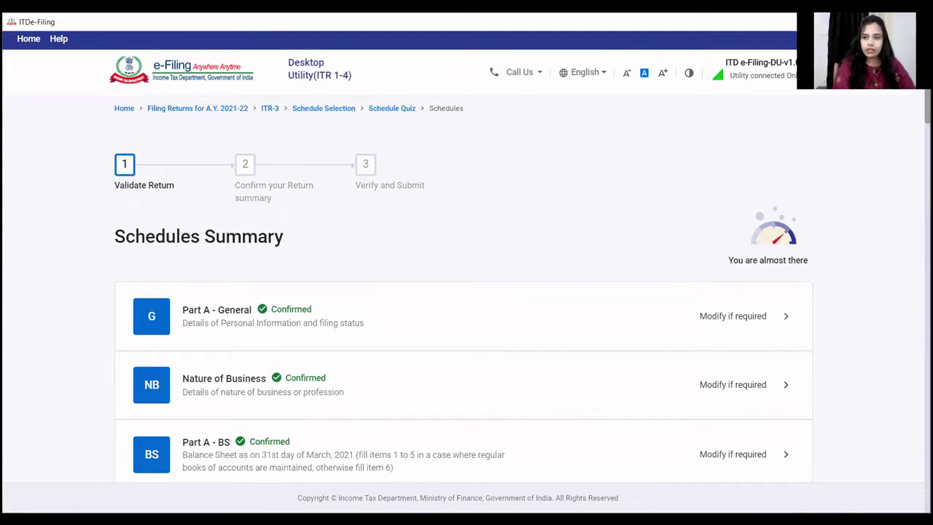
- Open the Nature of Business schedule, check the listed business code and confirm the schedule
scroll(464, 289, down, 3)
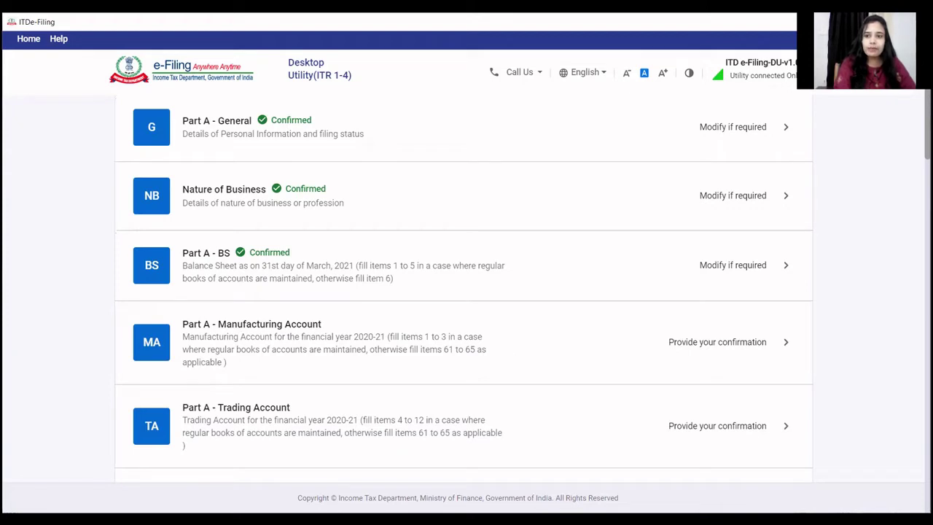
scroll(463, 291, down, 3)
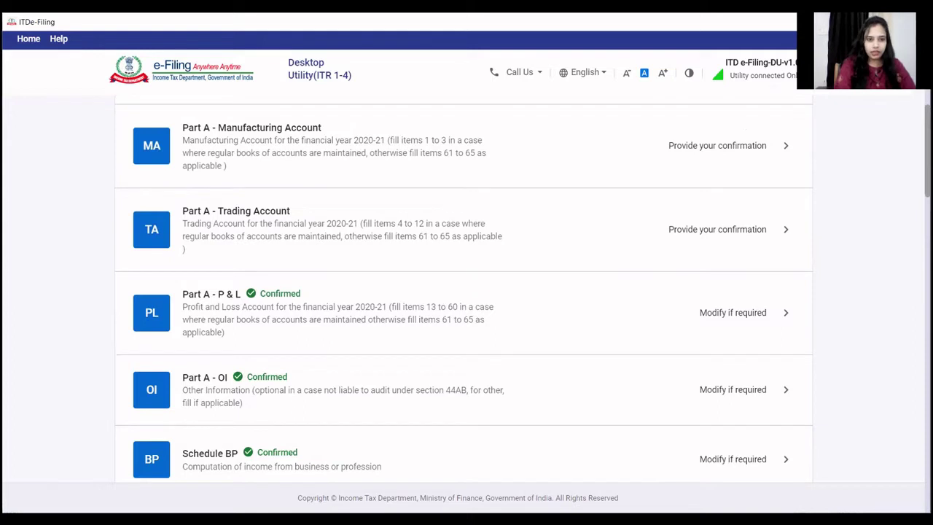
scroll(464, 289, up, 4)
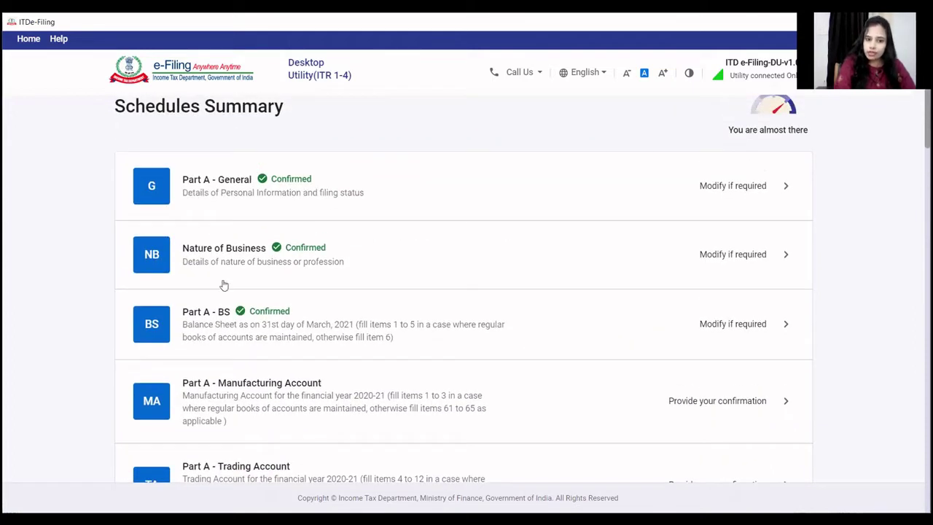
click(239, 252)
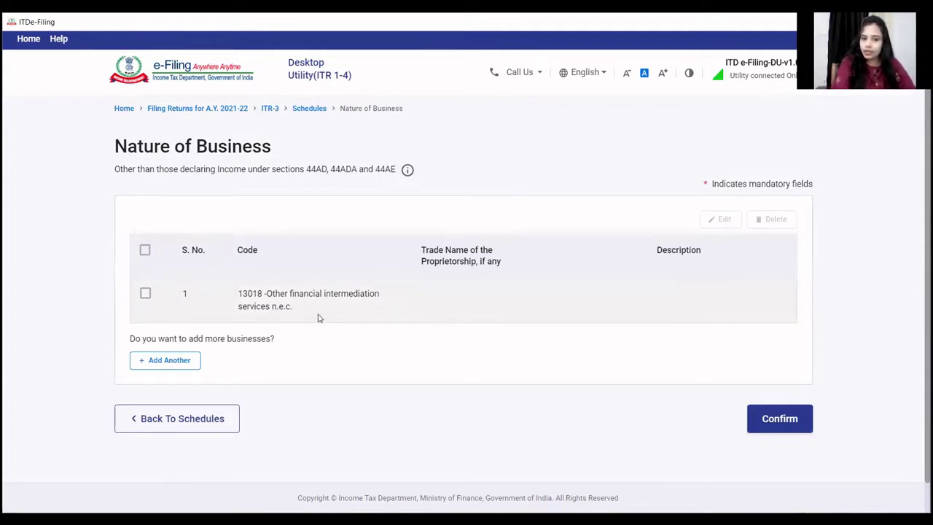
click(787, 417)
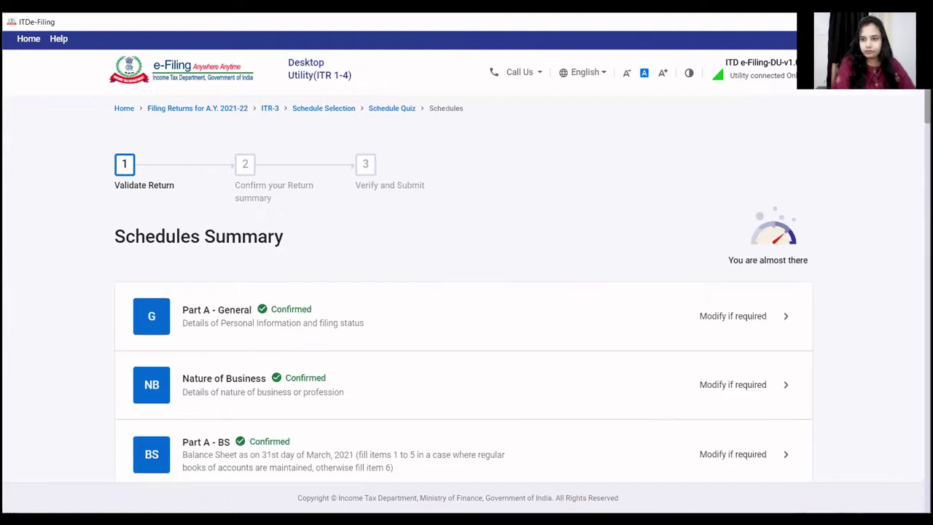
- Open the Part A - BS schedule and review the Sources of Funds in the balance sheet
scroll(464, 292, down, 3)
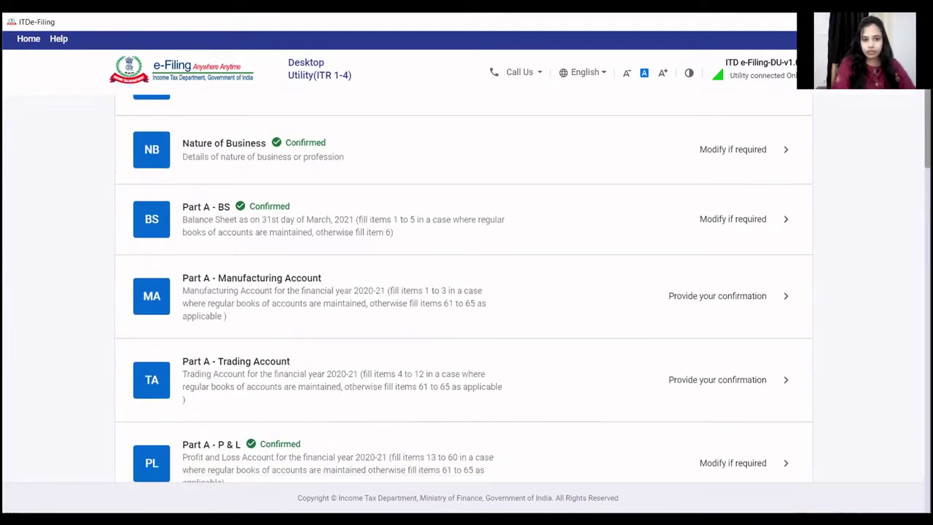
click(233, 235)
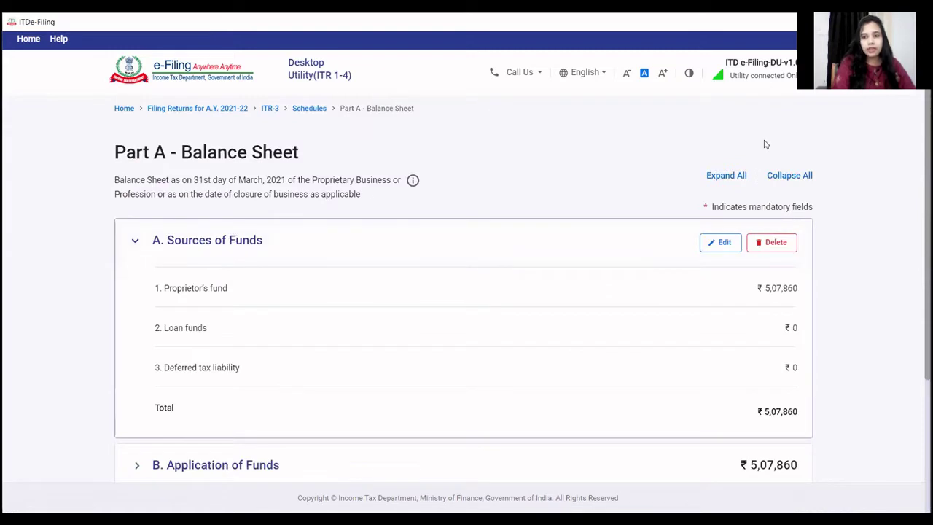
scroll(463, 291, down, 2)
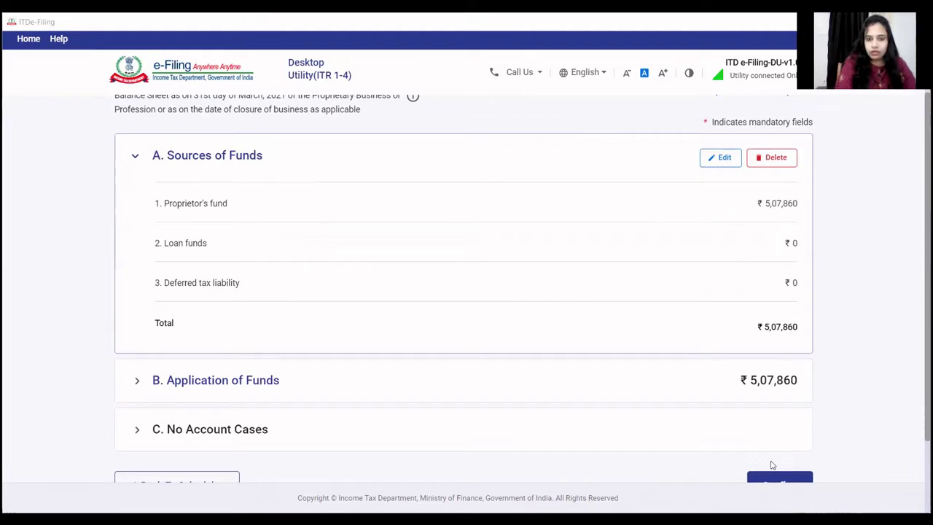
- Switch to the EXCEL.xlsx workbook in Excel and examine the F&O credit total in D128 and the absolute turnover formula in D1
key(alt+Tab)
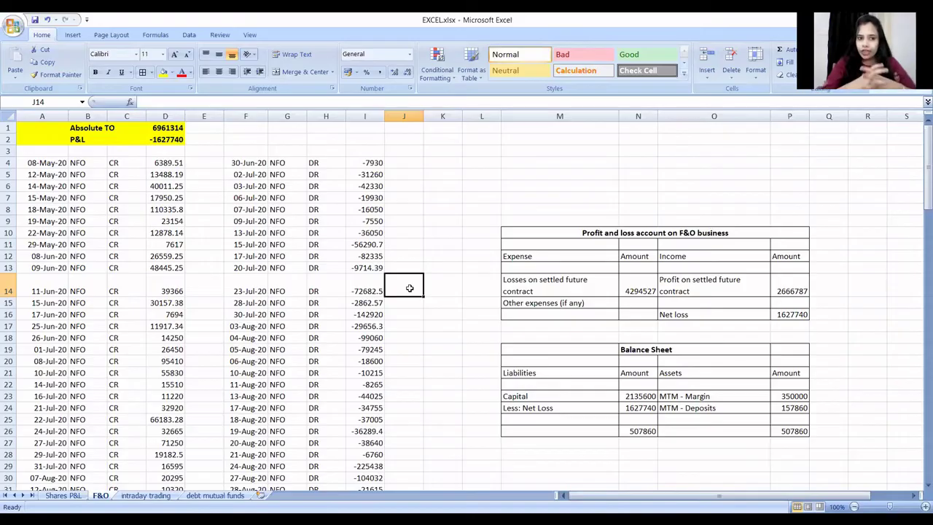
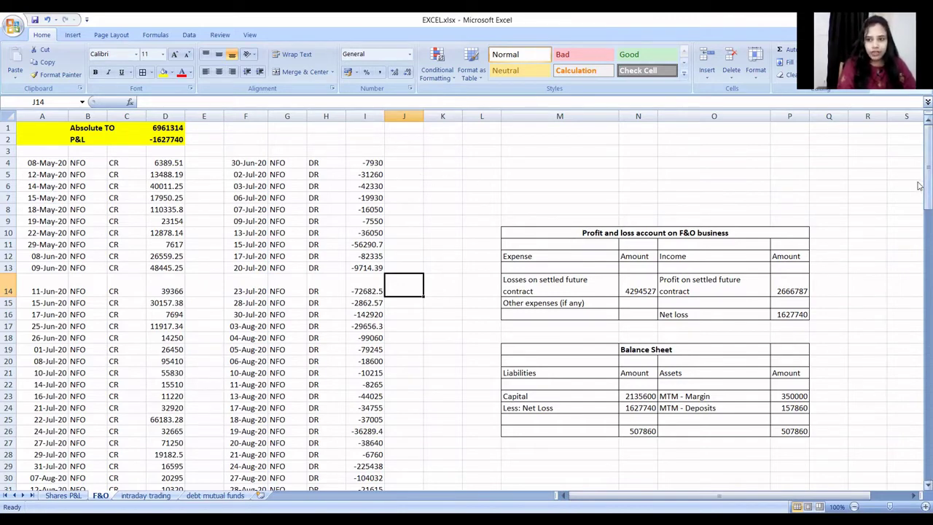
drag(926, 182, 920, 479)
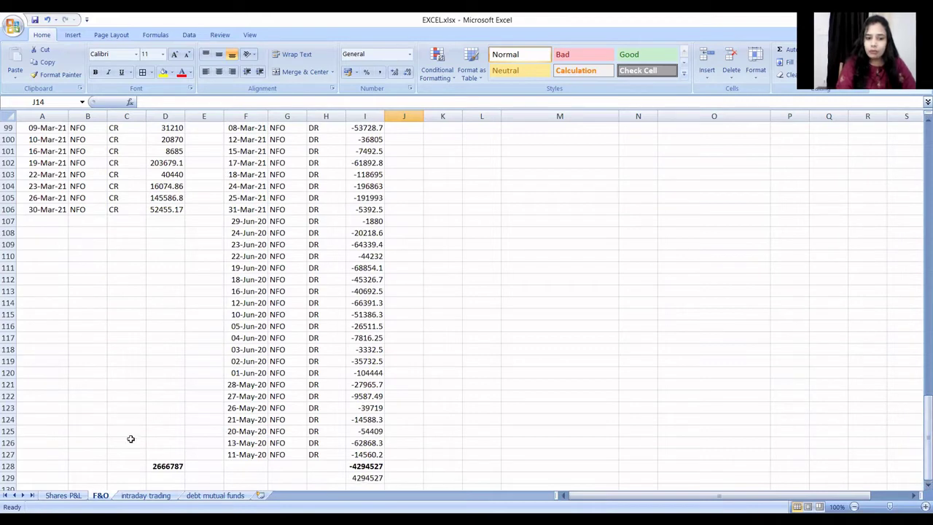
click(178, 467)
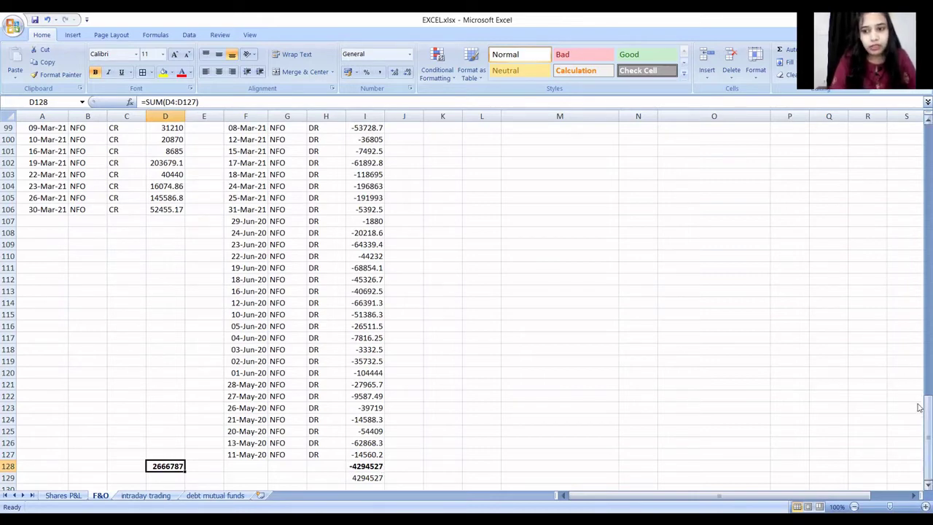
drag(919, 407, 919, 125)
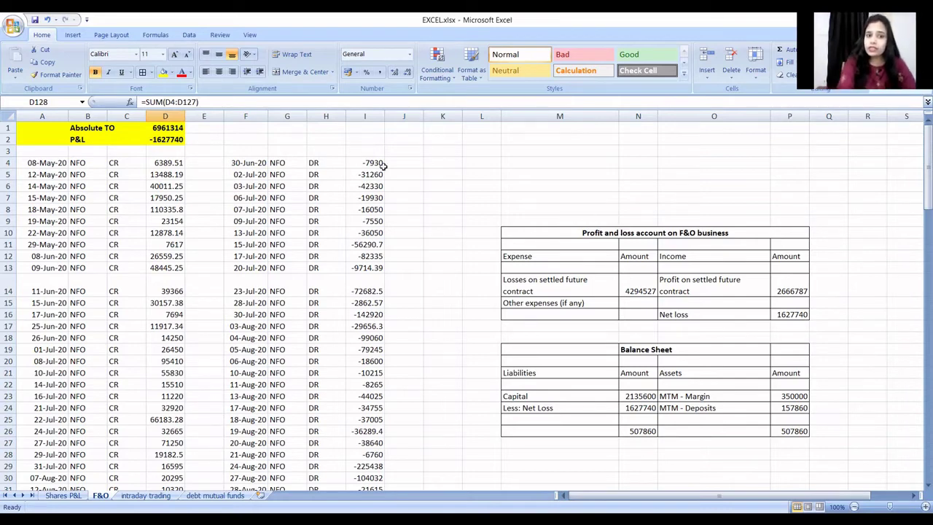
click(158, 128)
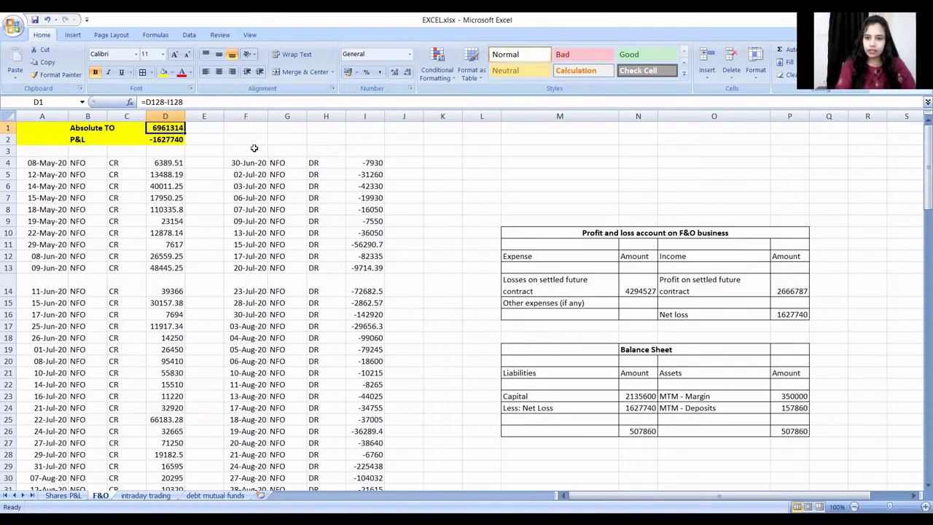
- Examine the F&O profit and loss account, checking the profit on settled contracts against D128, the losses on settled contracts and the net loss formula
click(612, 235)
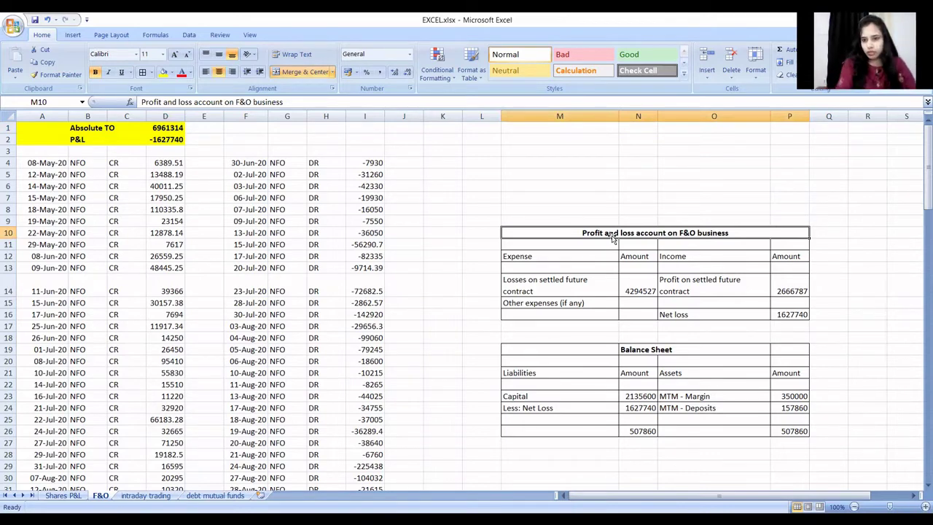
click(702, 288)
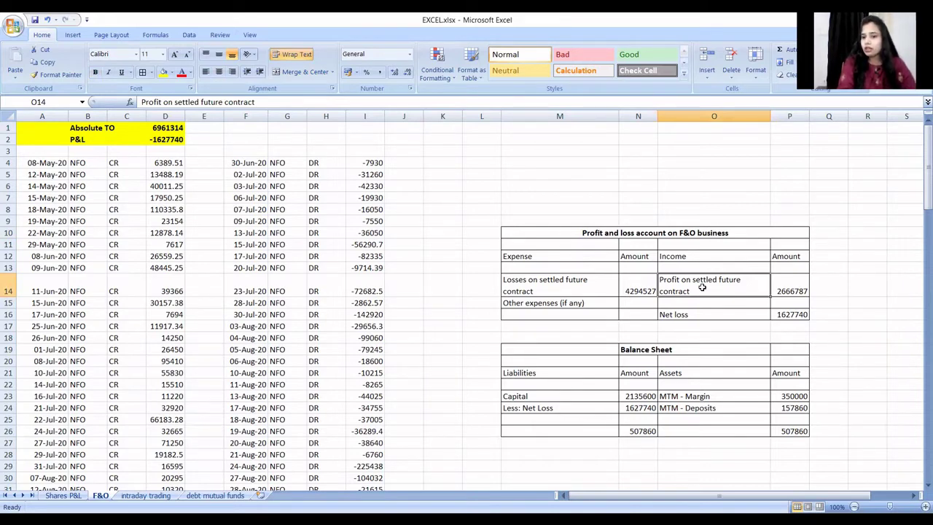
click(801, 290)
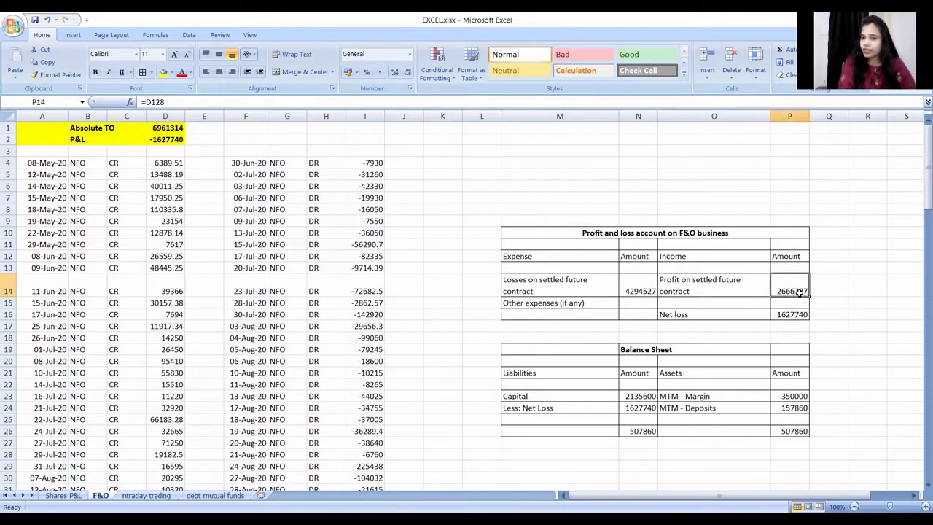
drag(924, 207, 912, 475)
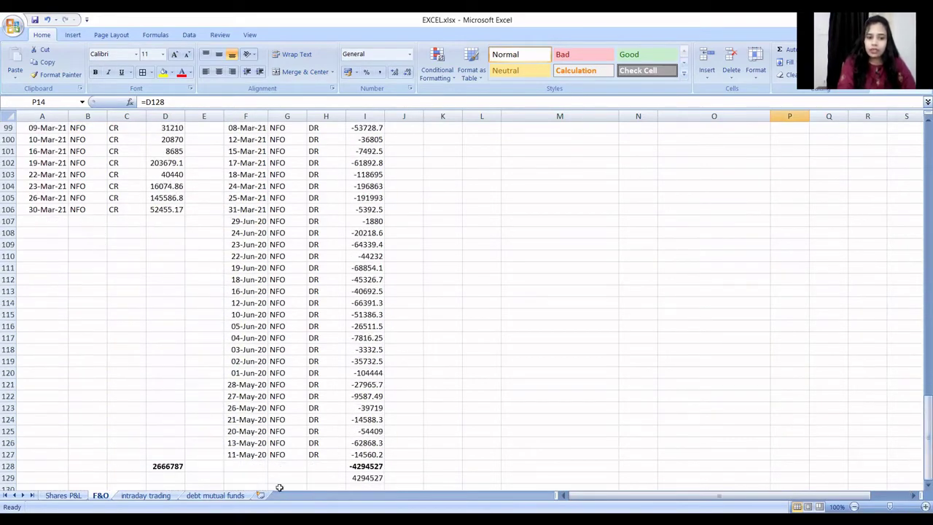
click(169, 465)
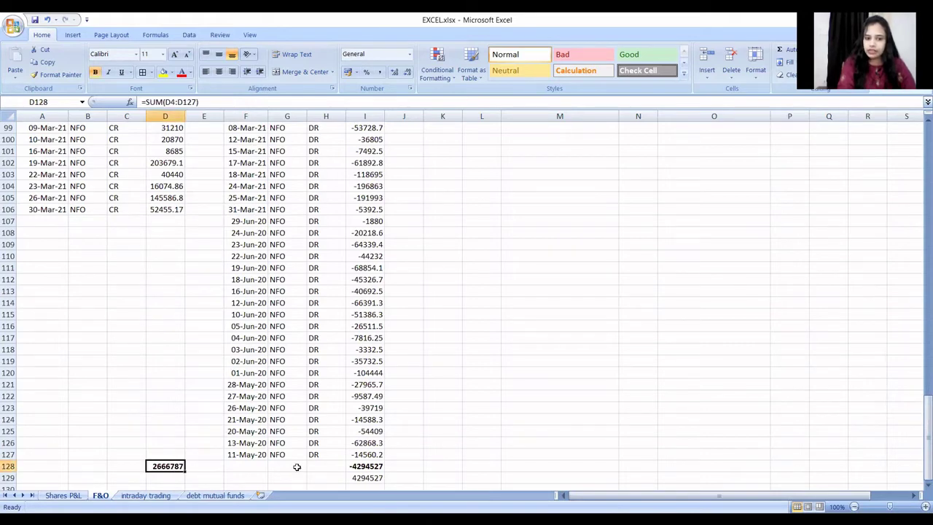
drag(920, 403, 920, 127)
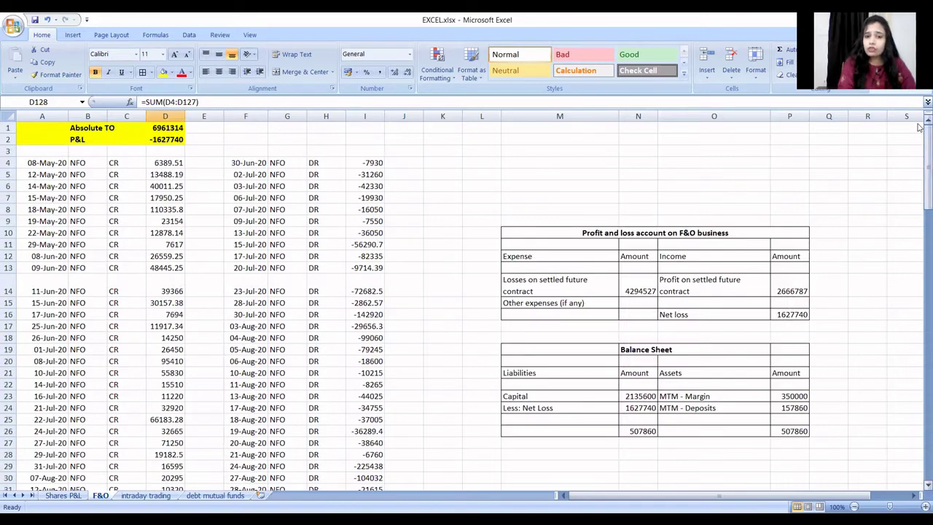
click(646, 290)
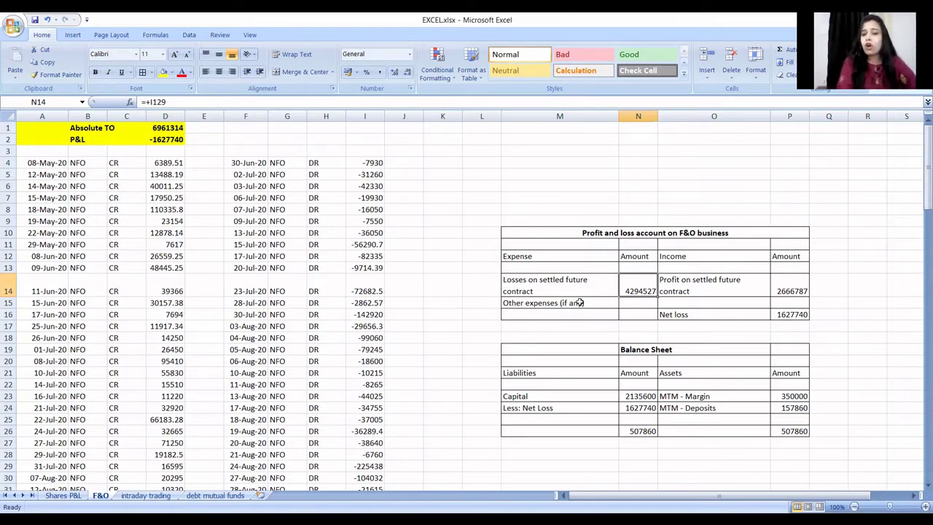
click(804, 314)
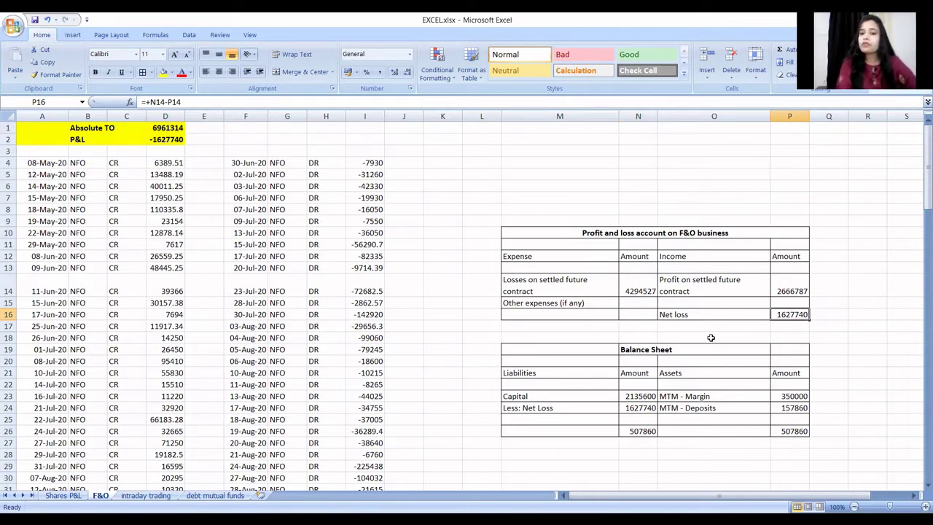
- Examine the MTM - Margin, MTM - Deposits and Capital entries in the F&O balance sheet working
click(685, 395)
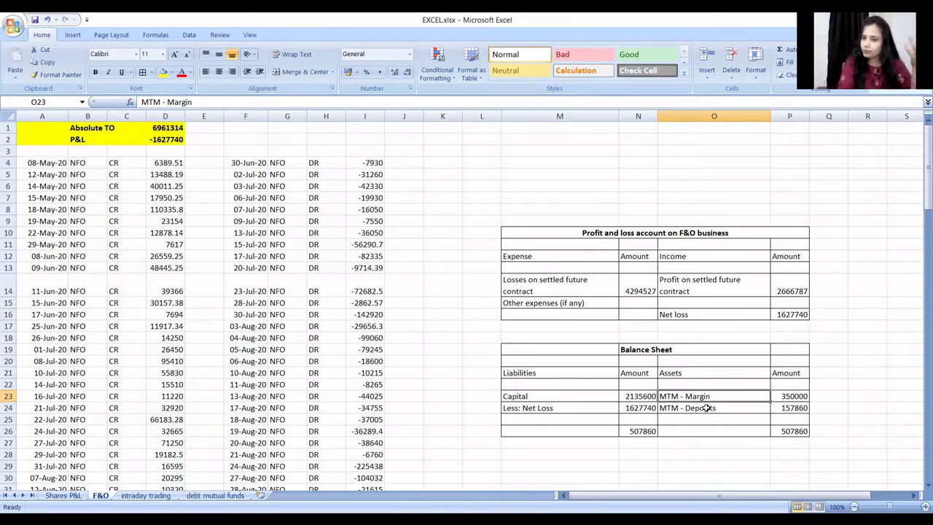
click(706, 408)
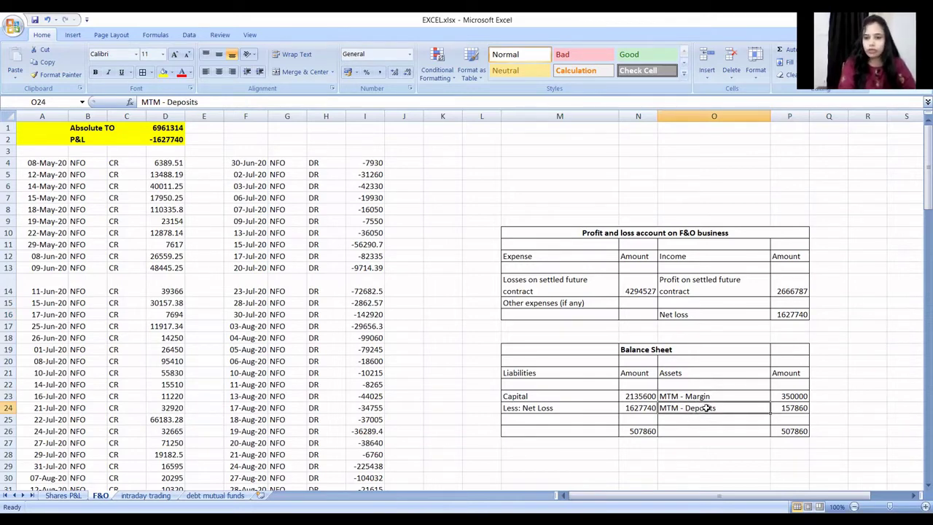
click(583, 396)
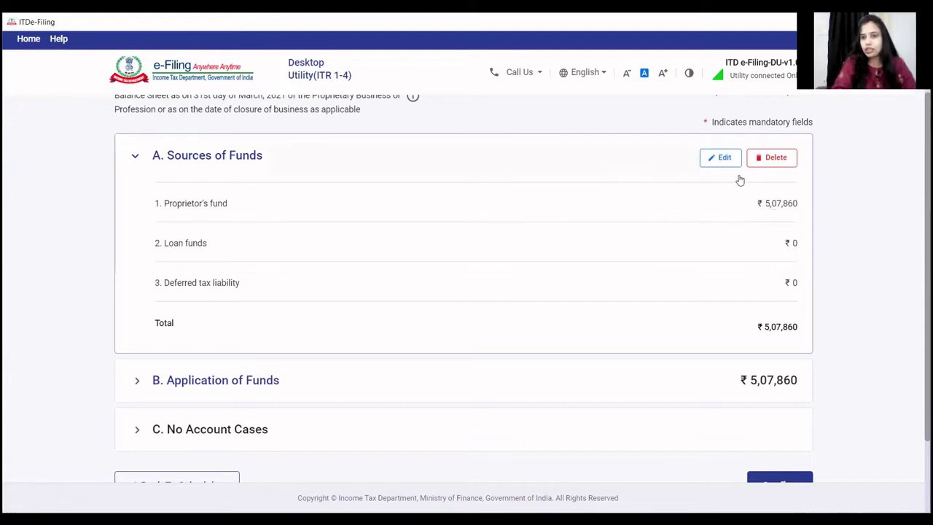
- Return to the ITDe-Filing utility, open Sources of Funds for editing and check the proprietor's capital and reserves
click(724, 158)
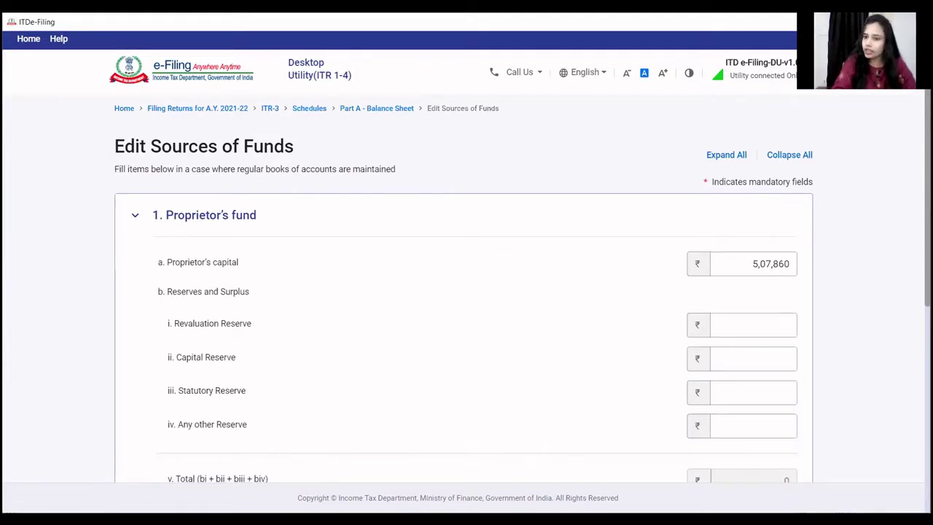
scroll(463, 291, down, 1)
scroll(464, 291, down, 1)
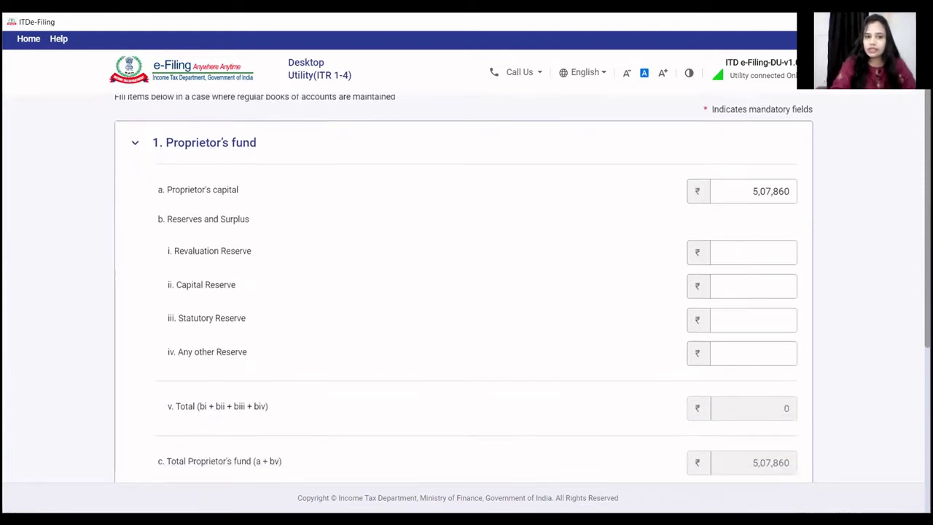
scroll(464, 292, down, 1)
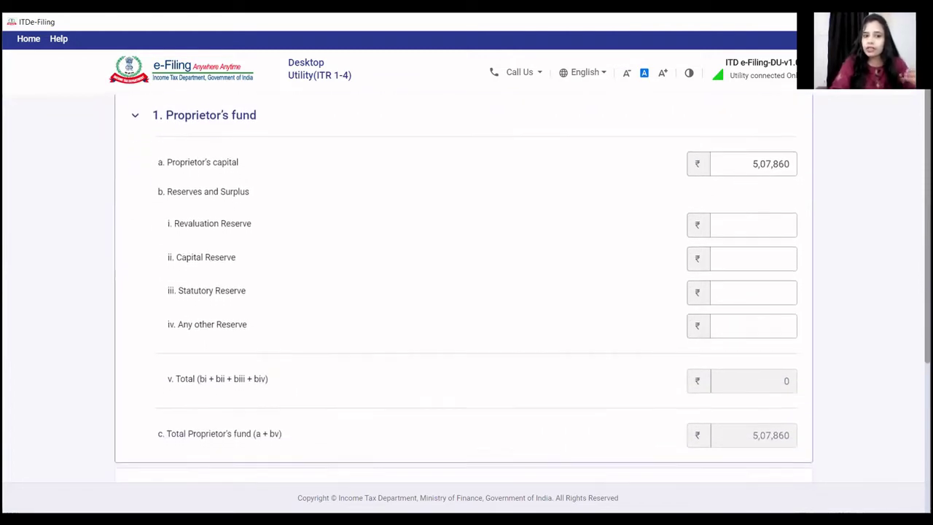
scroll(464, 291, down, 3)
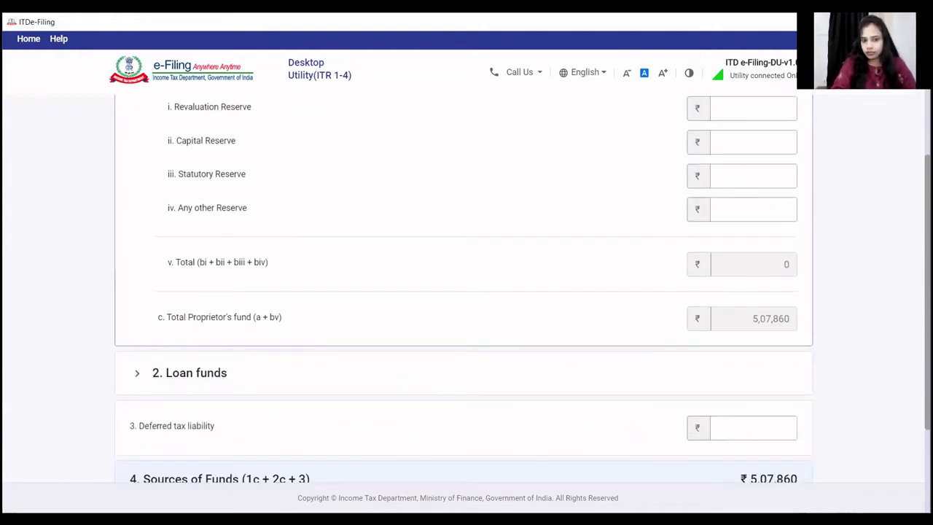
- Expand Loan funds to check the secured and unsecured loan fields, and save the Sources of Funds
click(190, 379)
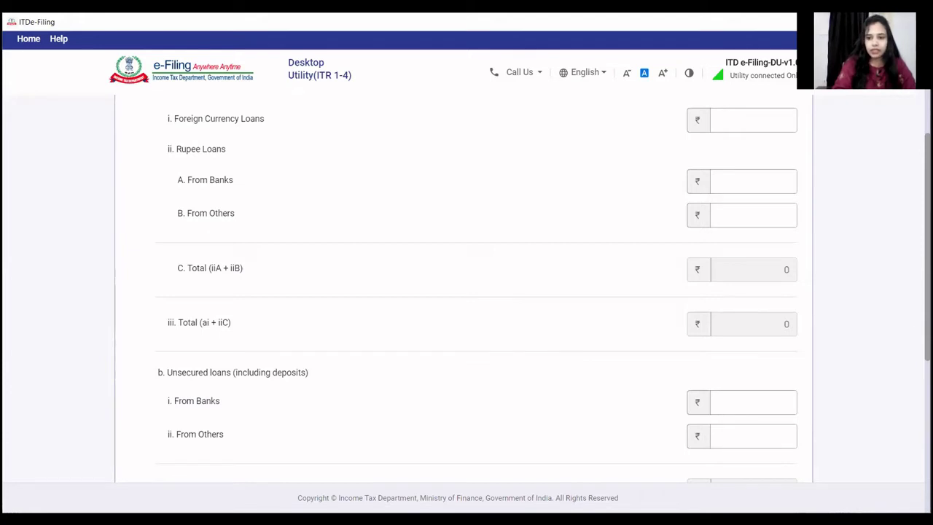
scroll(906, 470, down, 3)
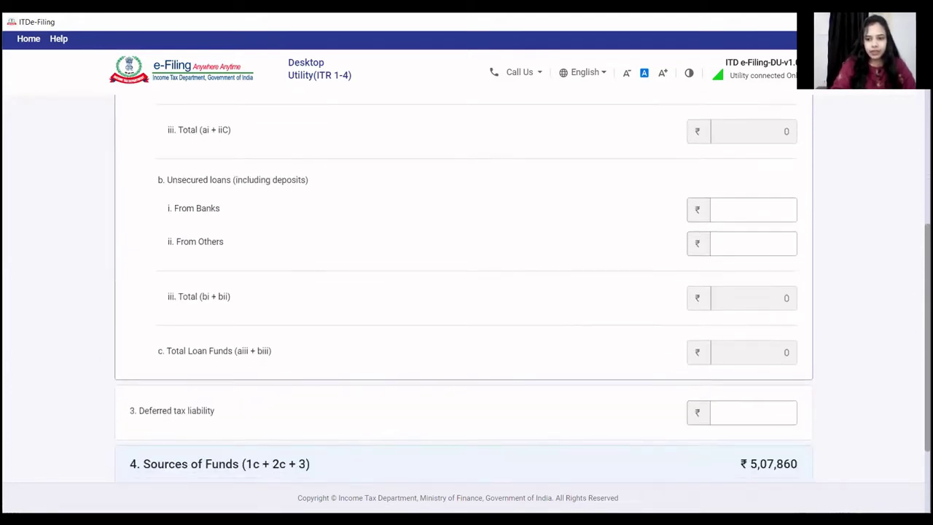
click(799, 401)
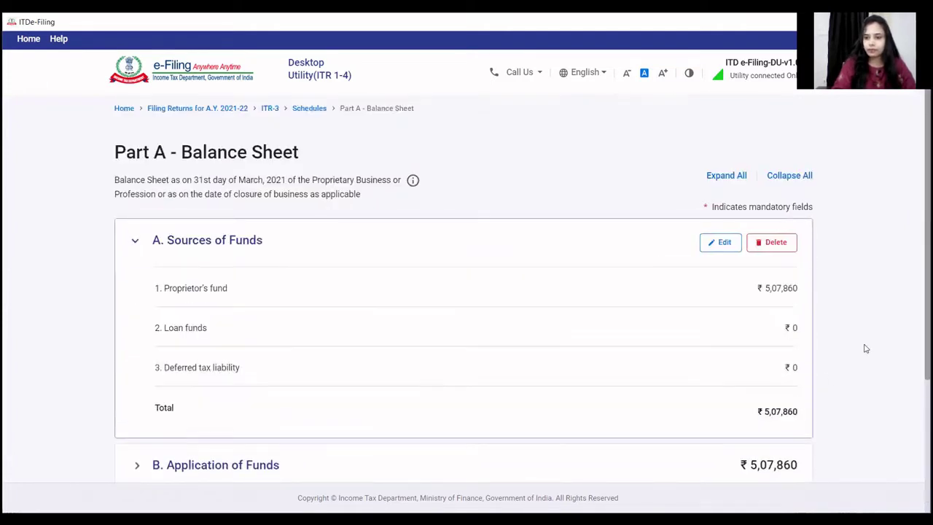
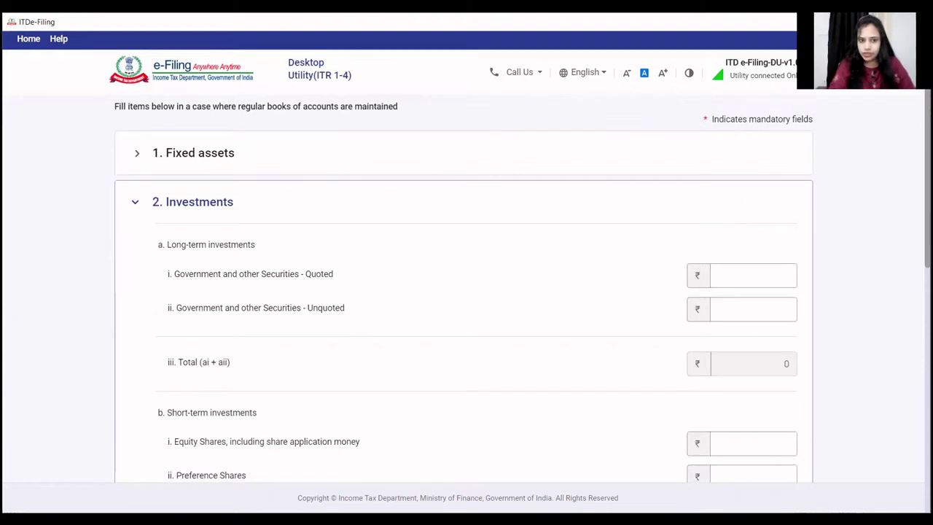
- Examine the long-term and short-term investments and items 4a to 4c in the Application of Funds form
scroll(464, 292, down, 6)
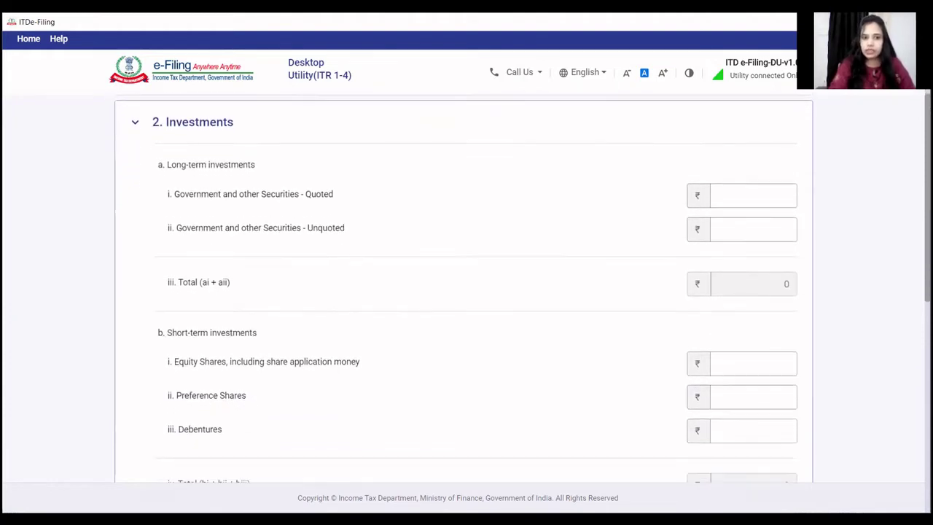
scroll(464, 291, down, 3)
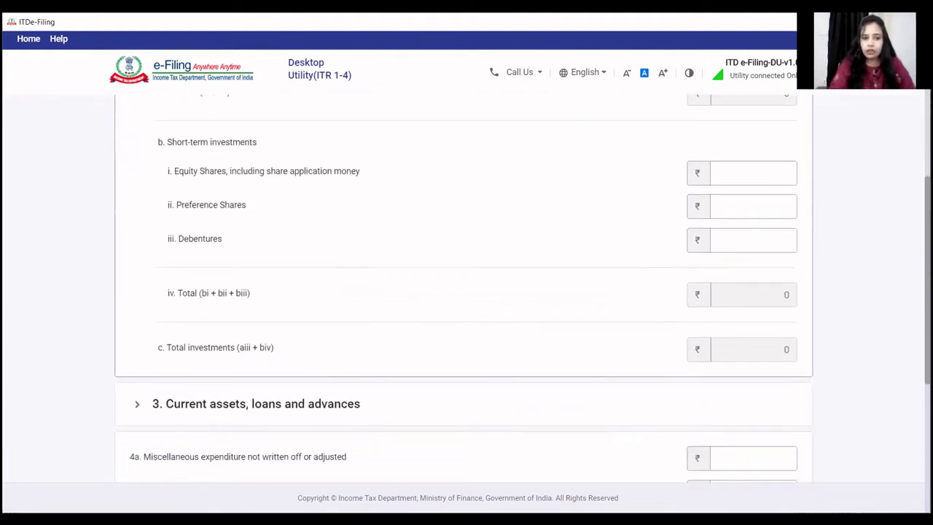
scroll(464, 291, down, 3)
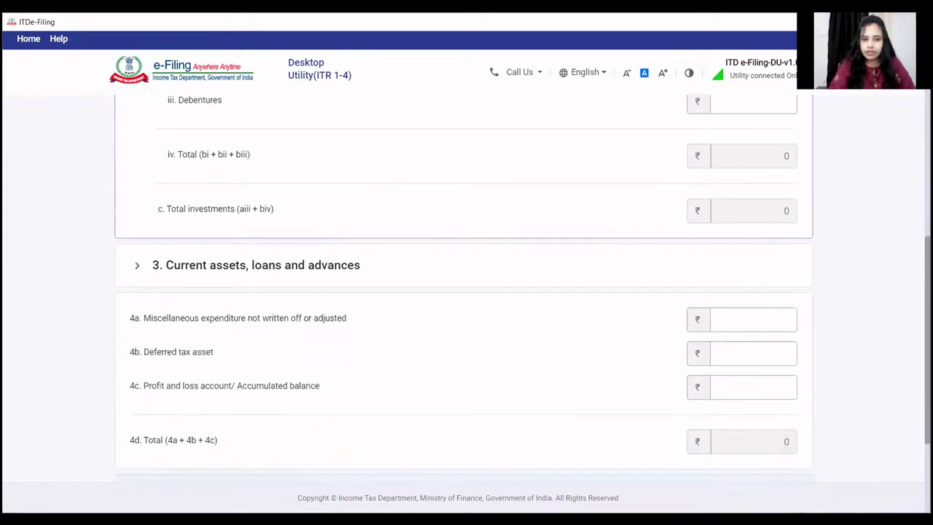
scroll(463, 291, down, 2)
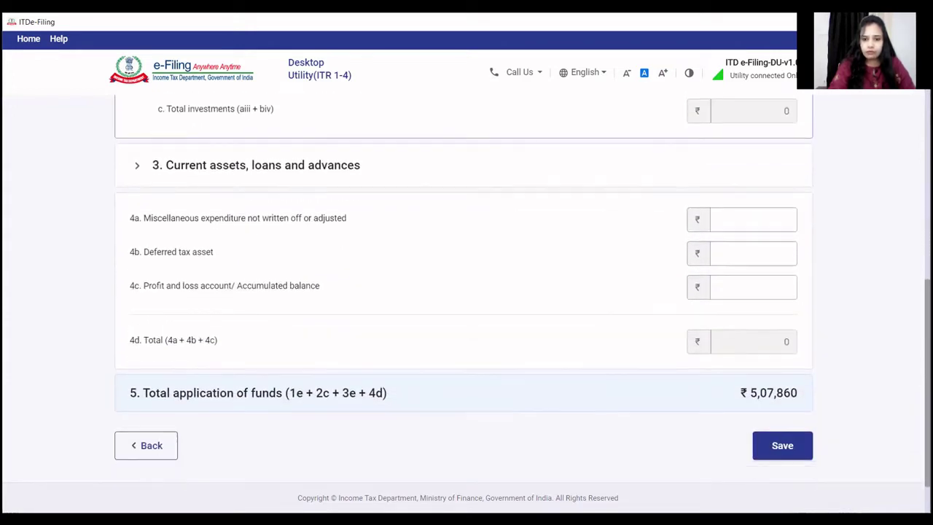
scroll(464, 292, up, 3)
scroll(907, 291, up, 10)
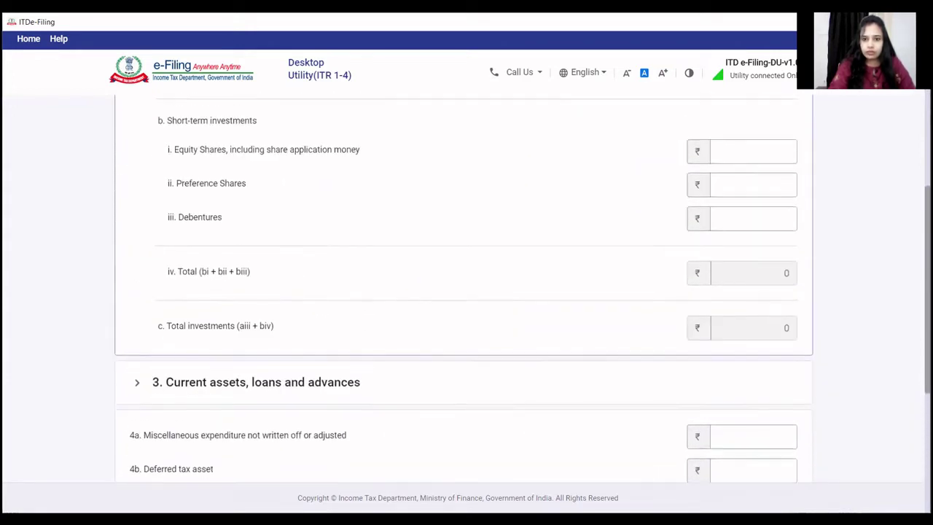
scroll(903, 255, up, 1)
scroll(902, 316, down, 8)
scroll(908, 378, down, 1)
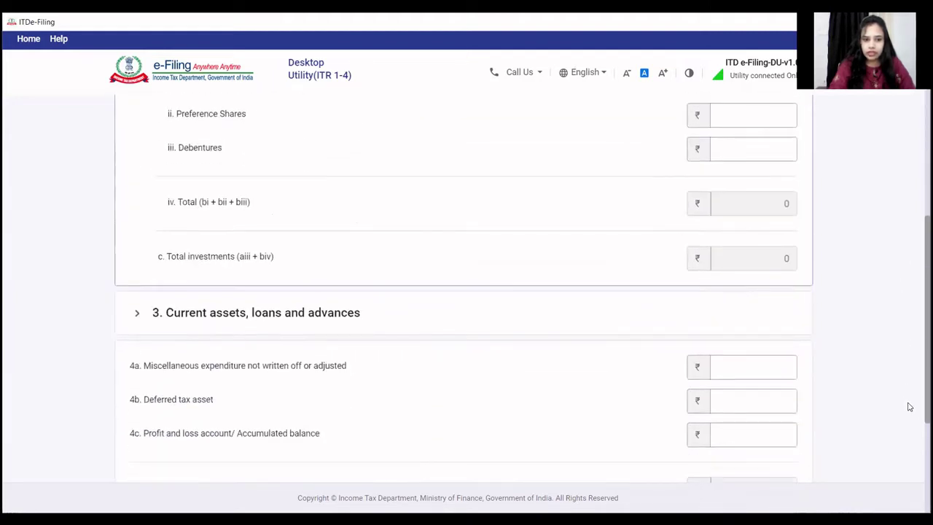
- Expand Current assets, loans and advances and check the Other Current Assets amount and the Cash-in-hand field
click(160, 320)
scroll(159, 321, down, 6)
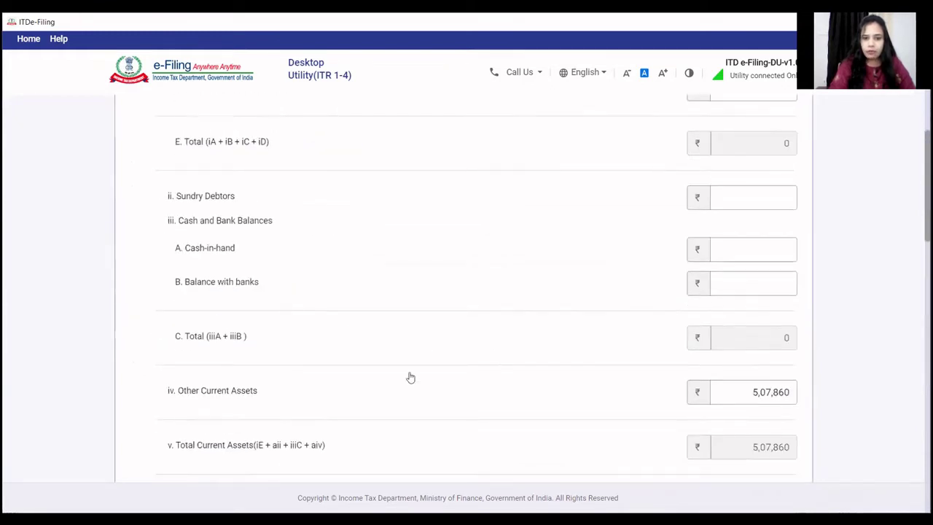
click(763, 396)
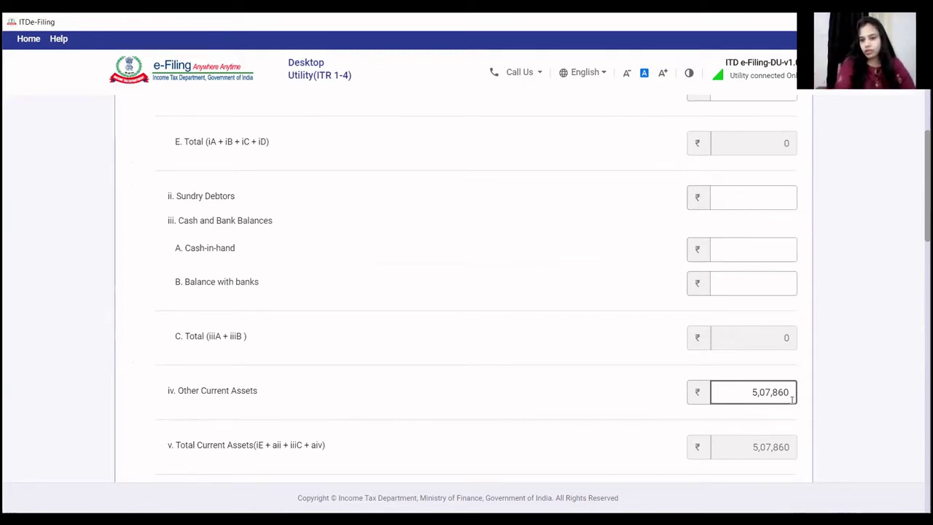
click(700, 317)
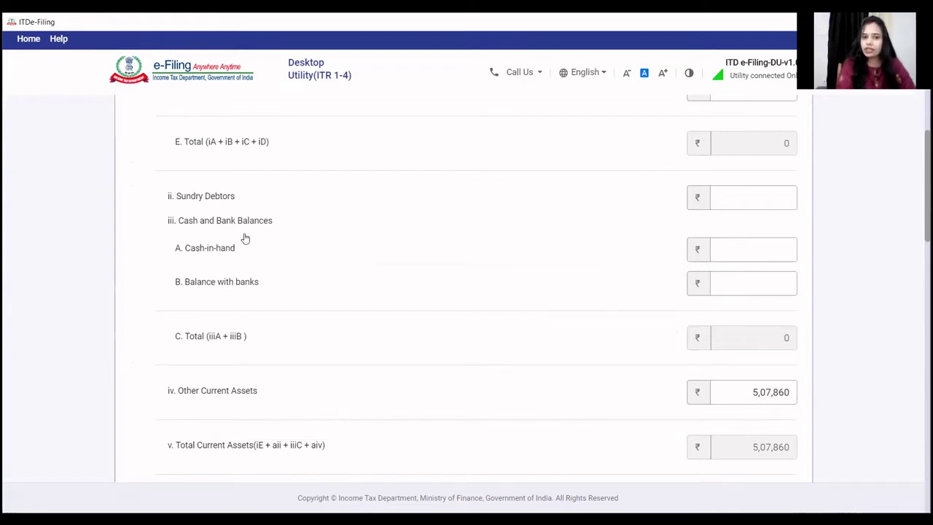
click(791, 255)
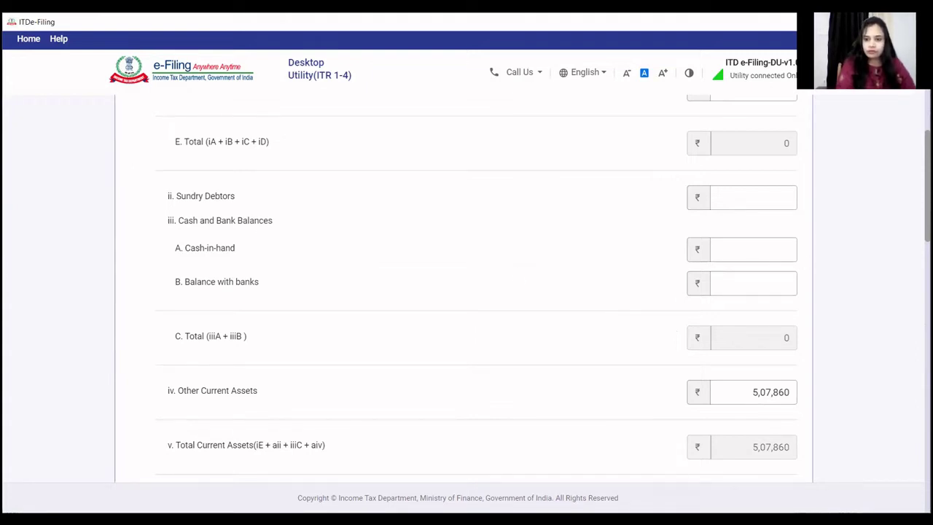
- Review the current liabilities, provisions and total application of funds, and save the Application of Funds
scroll(467, 291, down, 10)
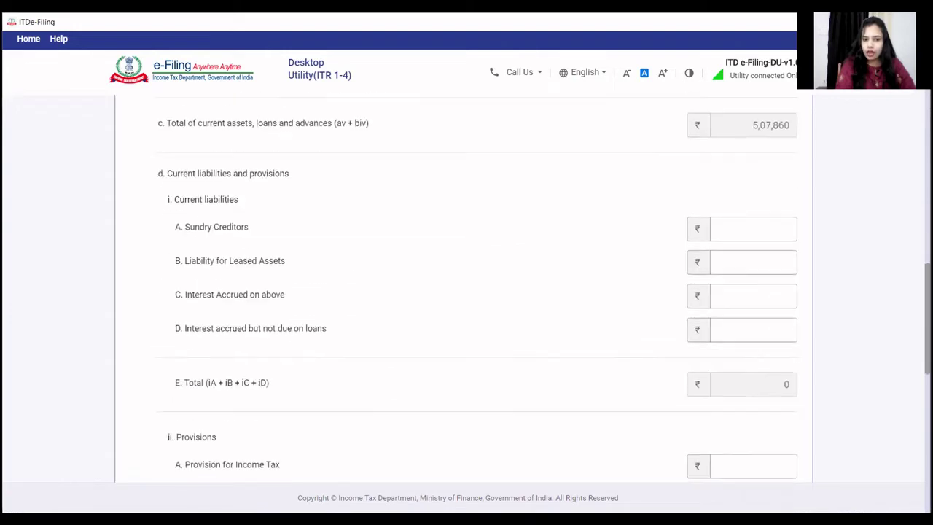
scroll(466, 292, down, 6)
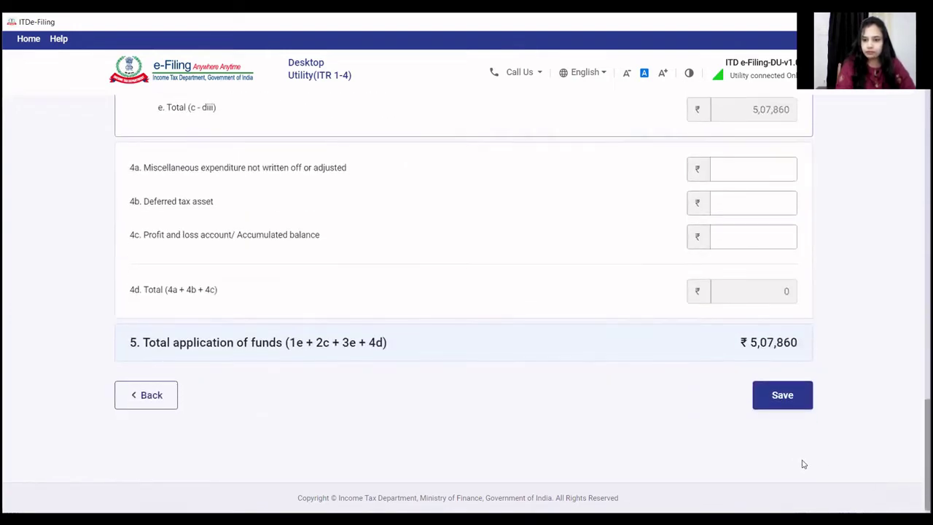
click(790, 401)
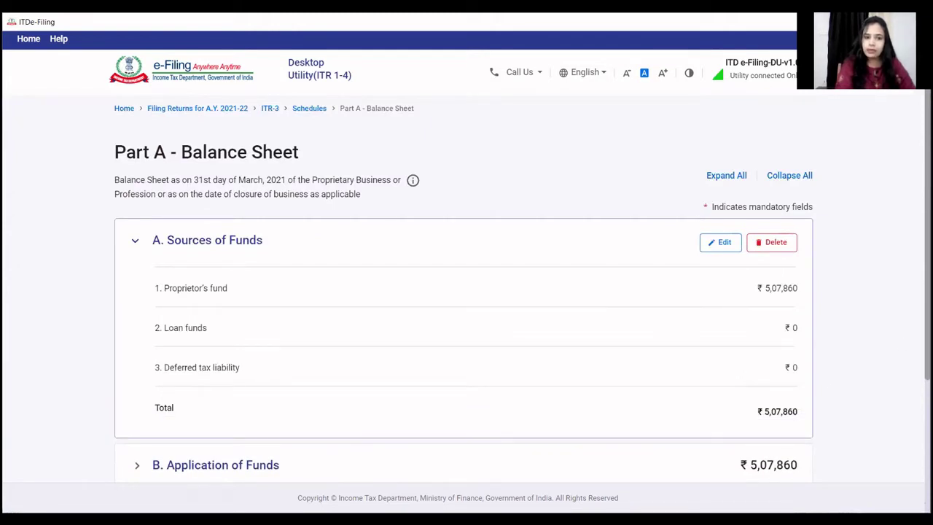
- Review the No Account Cases section of the balance sheet and confirm the Part A - BS schedule
scroll(466, 291, down, 3)
scroll(467, 292, down, 1)
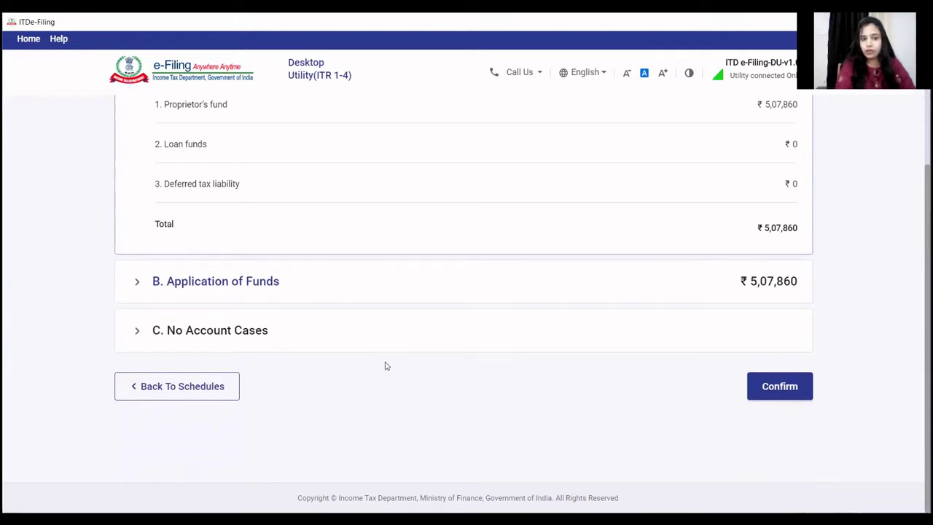
click(189, 331)
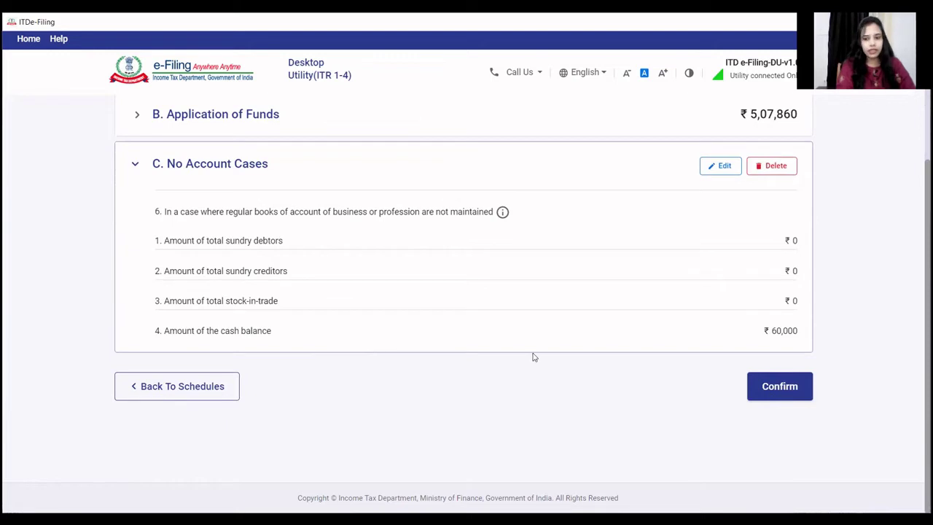
click(783, 391)
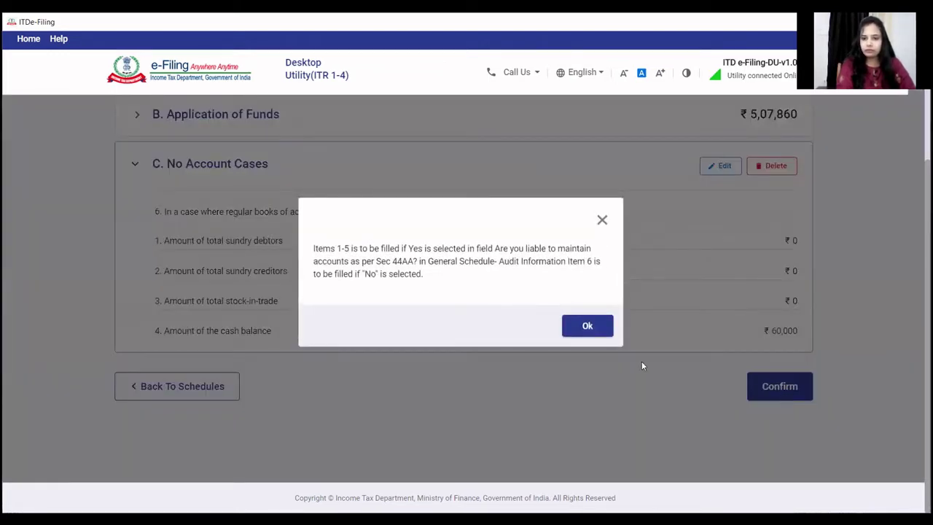
click(591, 326)
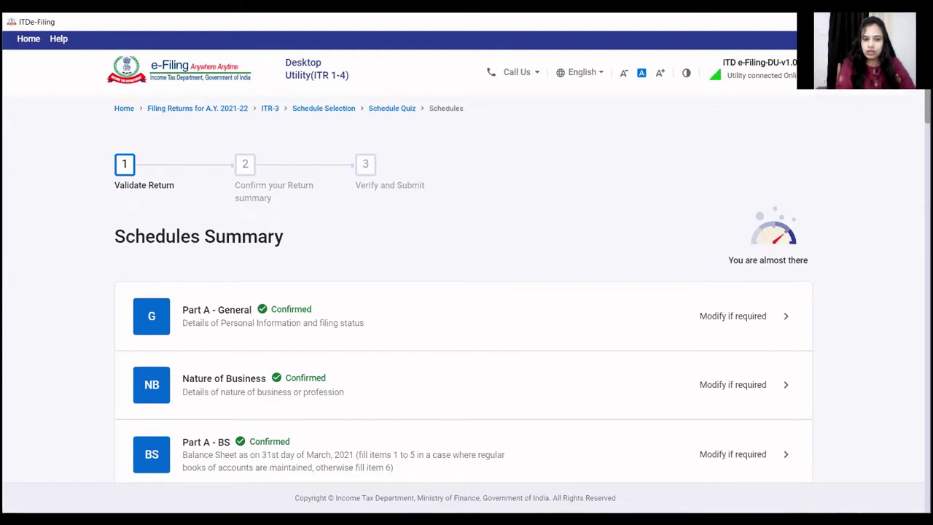
- Open the Part A - P & L schedule and expand Credits to Profit and Loss Account
scroll(464, 291, down, 5)
scroll(910, 192, down, 1)
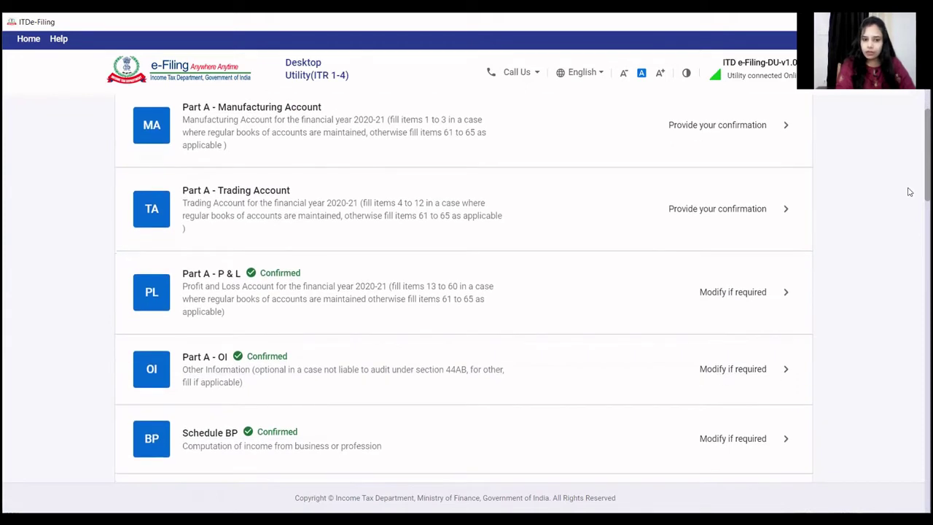
click(349, 290)
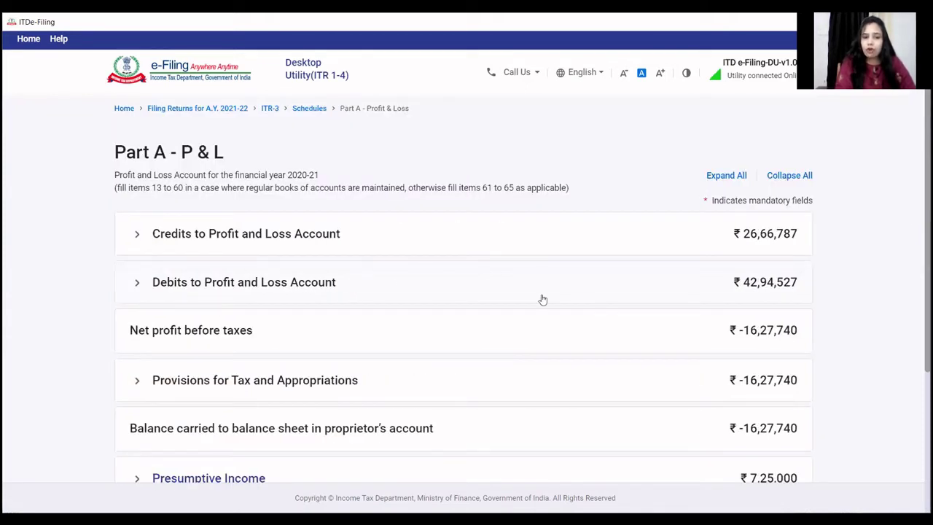
click(175, 247)
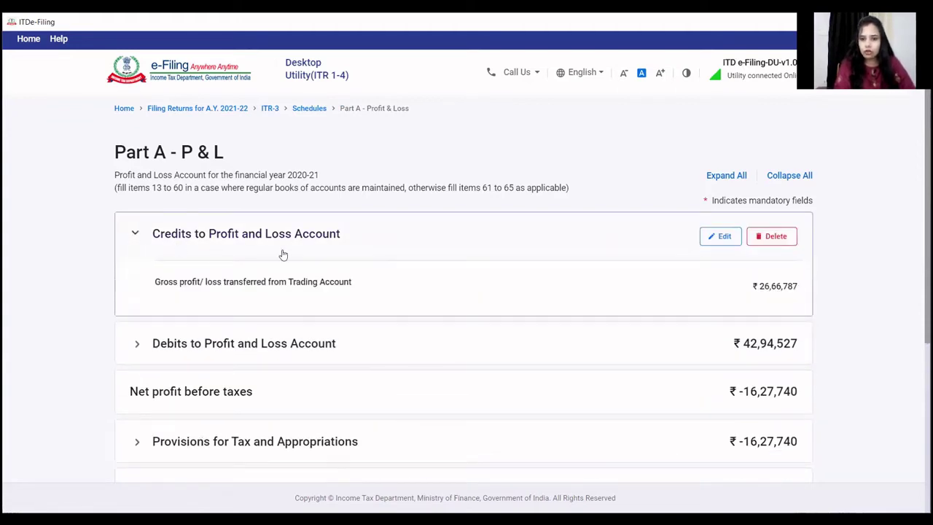
- Open the profit and loss credits for editing and check the settled future contracts entry under Any other income
click(711, 242)
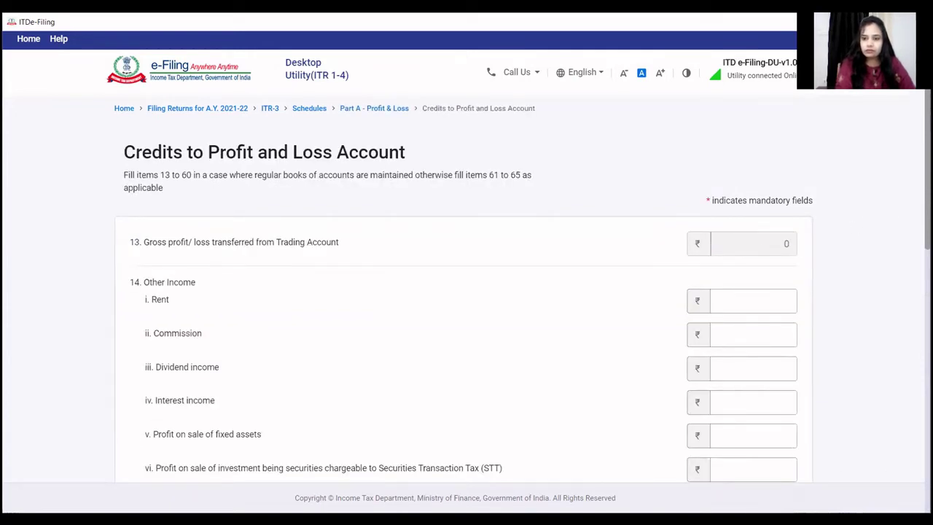
scroll(464, 292, down, 3)
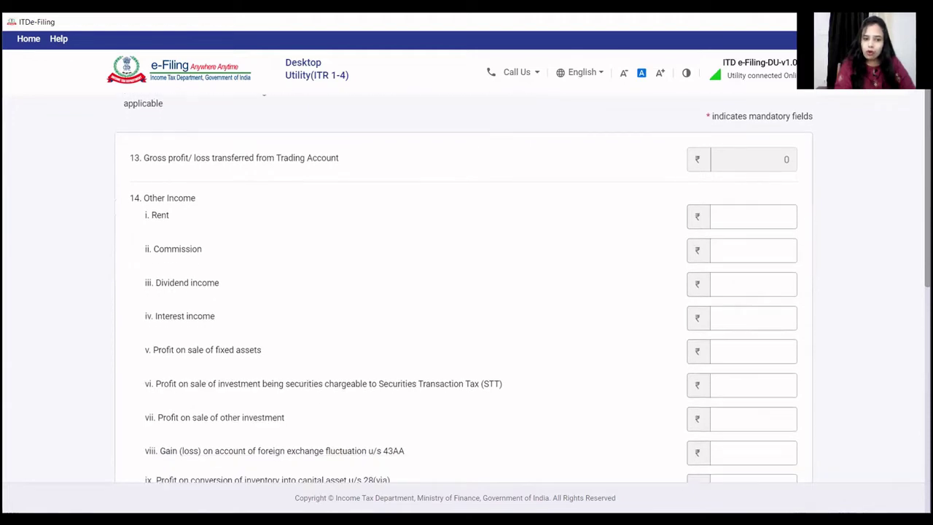
scroll(463, 292, down, 3)
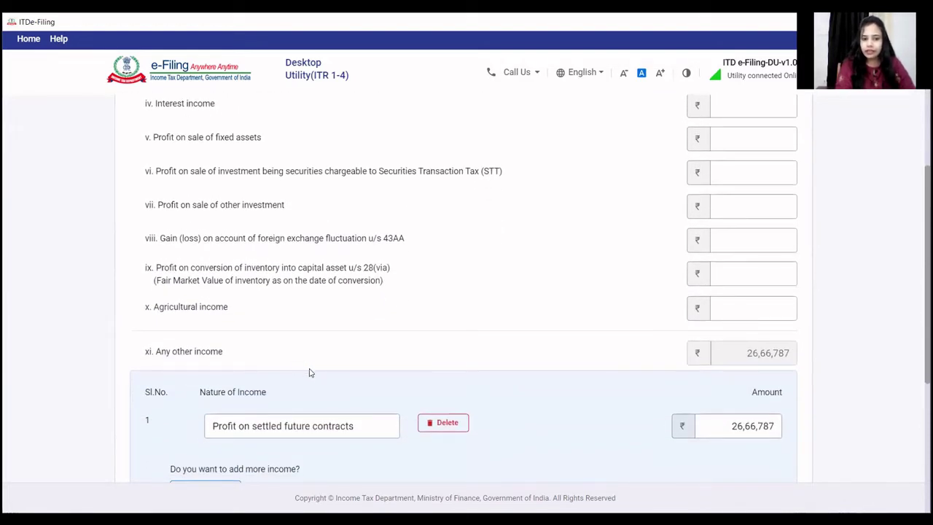
click(207, 429)
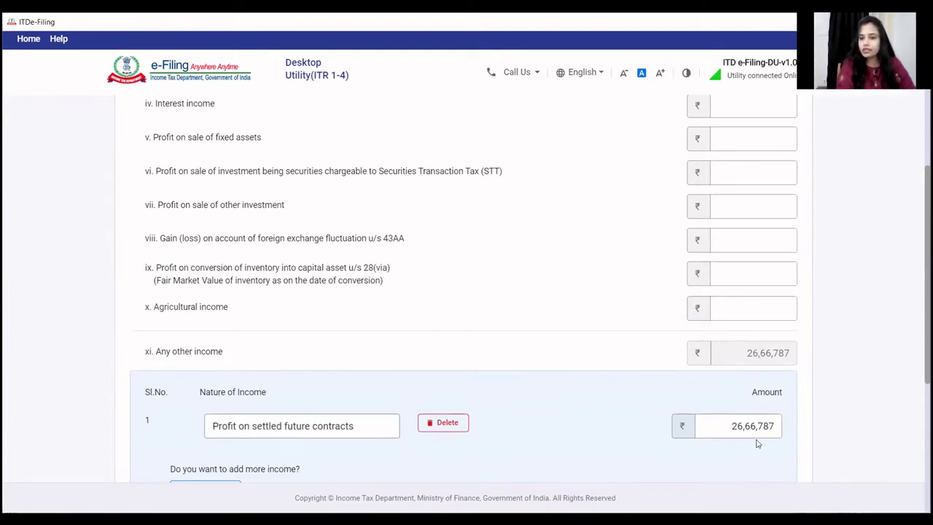
- Check the profit on settled future contracts and the total credits, and save the Credits to Profit and Loss Account
drag(200, 391, 474, 426)
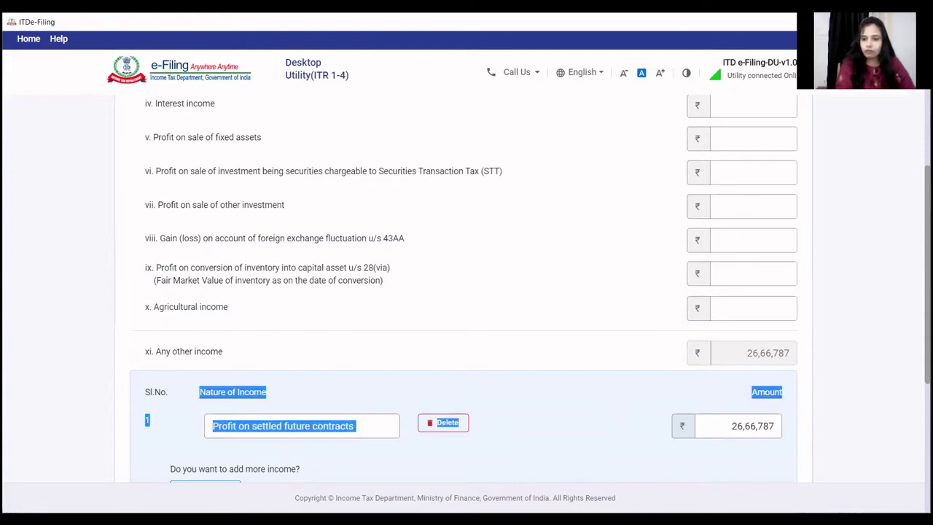
scroll(466, 292, down, 4)
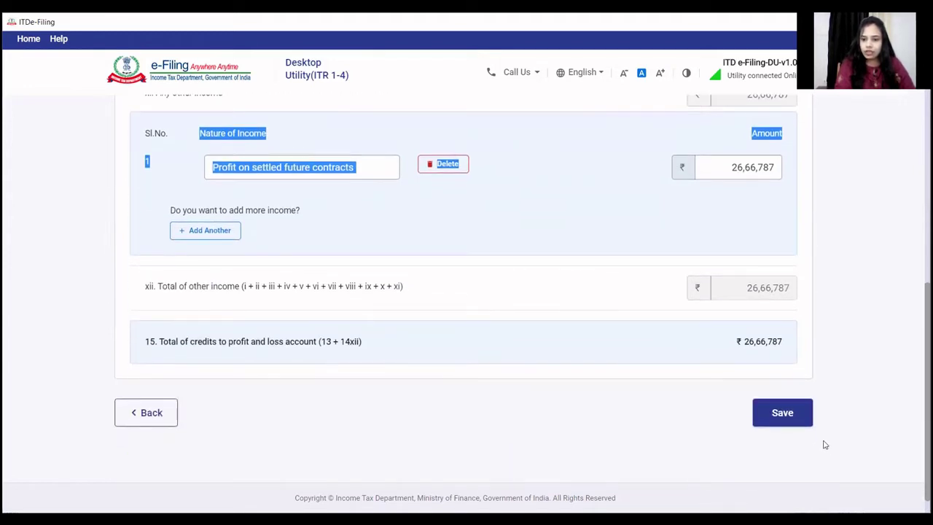
click(804, 415)
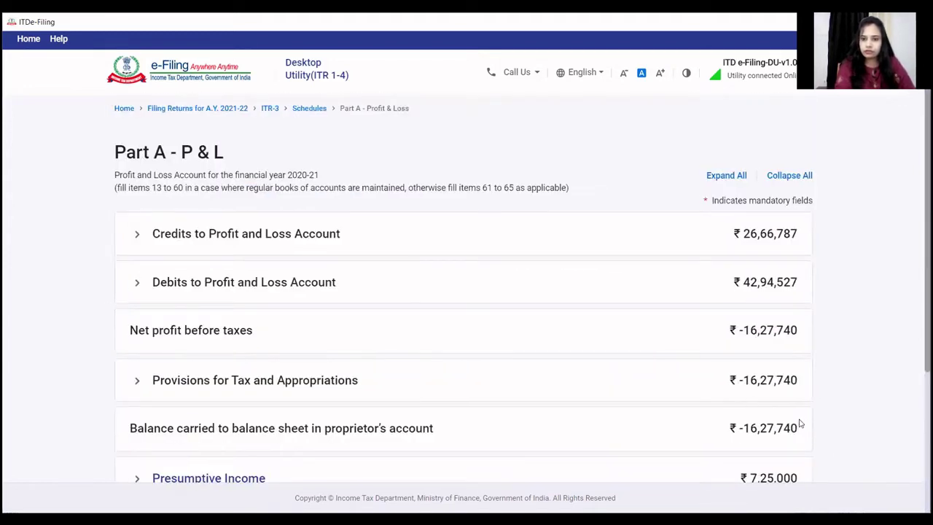
- Open Debits to Profit and Loss Account for editing, review the expense items on its first page and continue to the second page
click(233, 293)
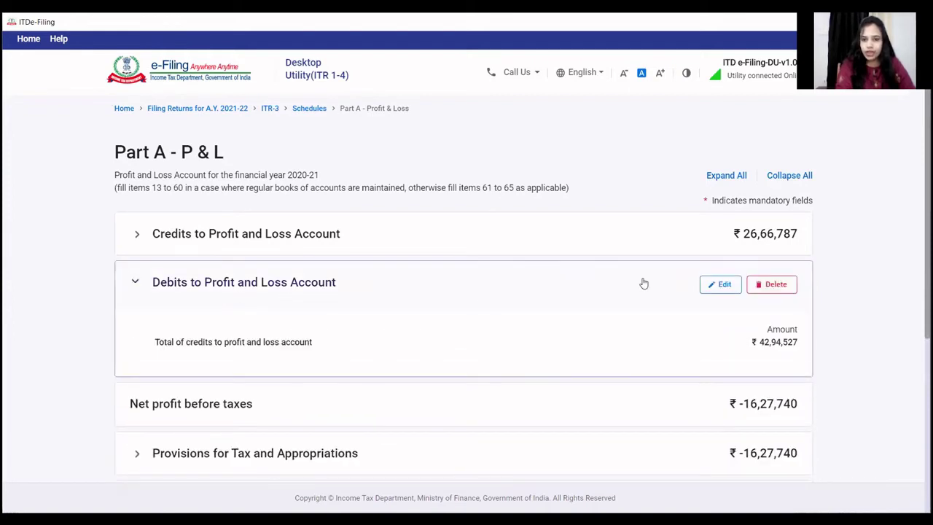
click(725, 286)
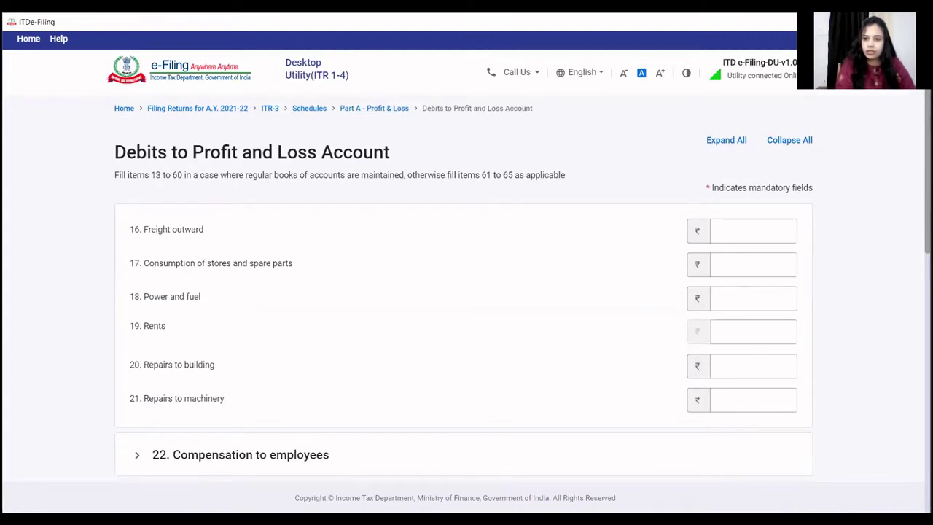
scroll(463, 292, down, 5)
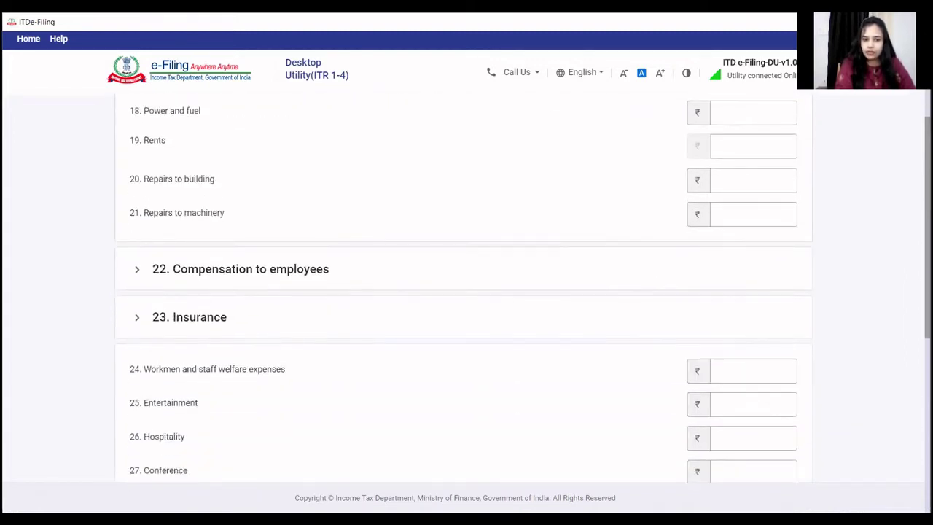
scroll(463, 291, down, 5)
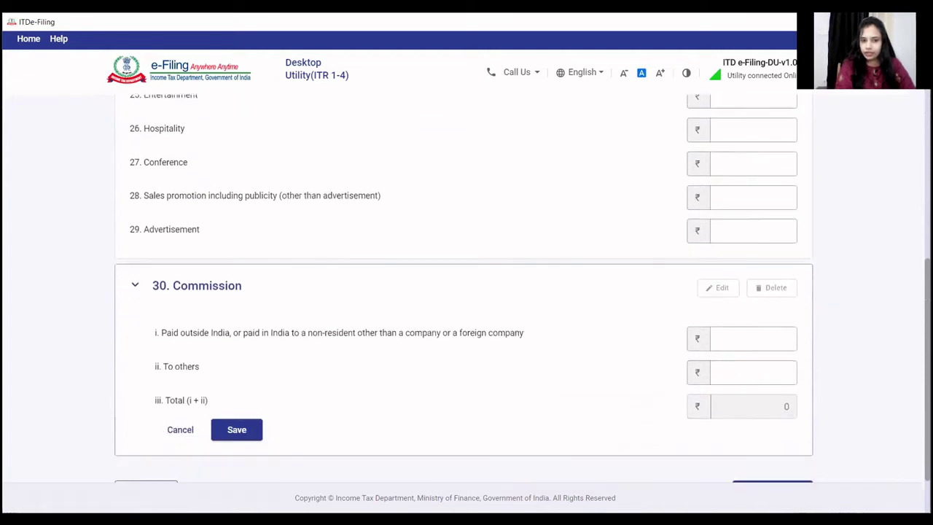
scroll(464, 292, down, 1)
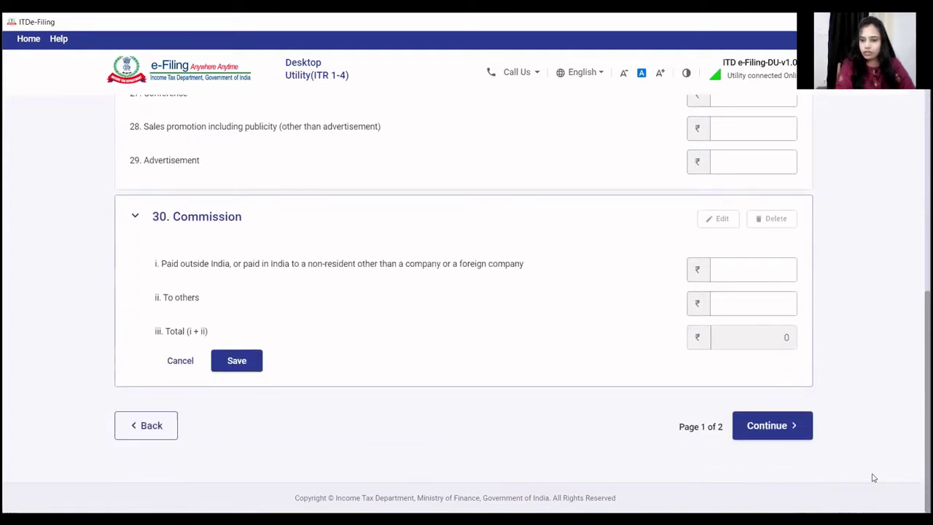
click(788, 429)
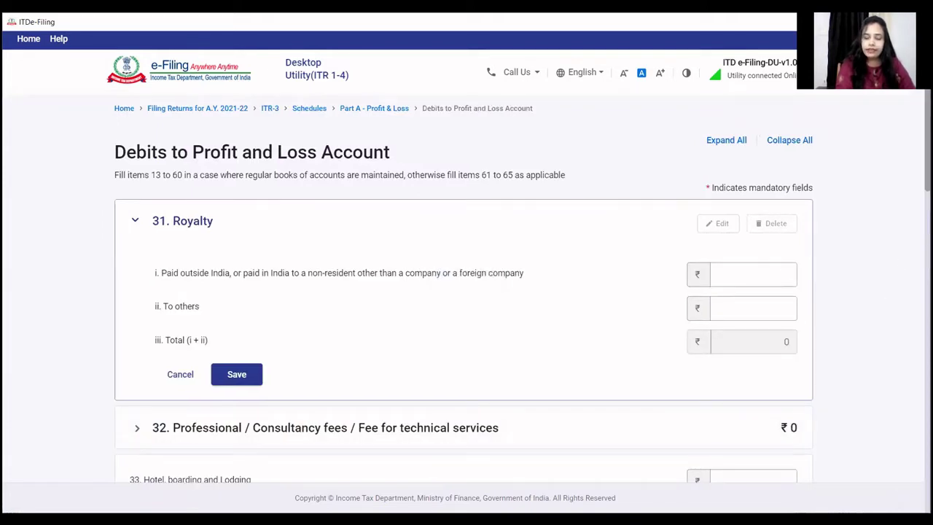
- Check and save the loss on settled future contracts under Other expenses, and save the Debits to Profit and Loss Account
scroll(463, 291, down, 5)
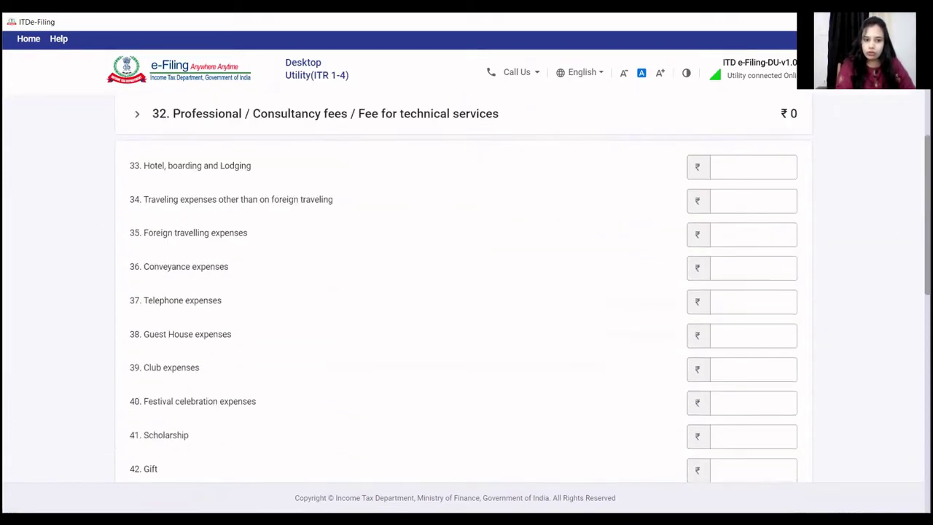
scroll(463, 291, down, 5)
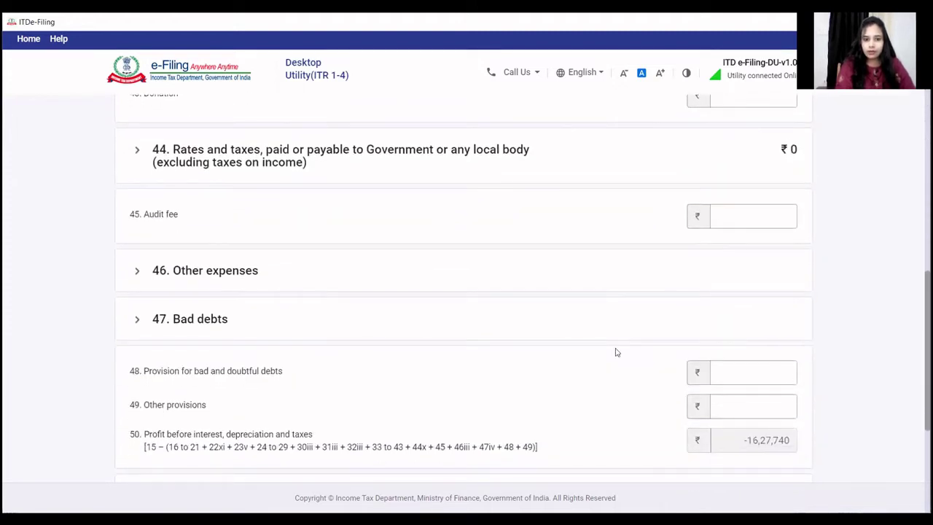
click(210, 275)
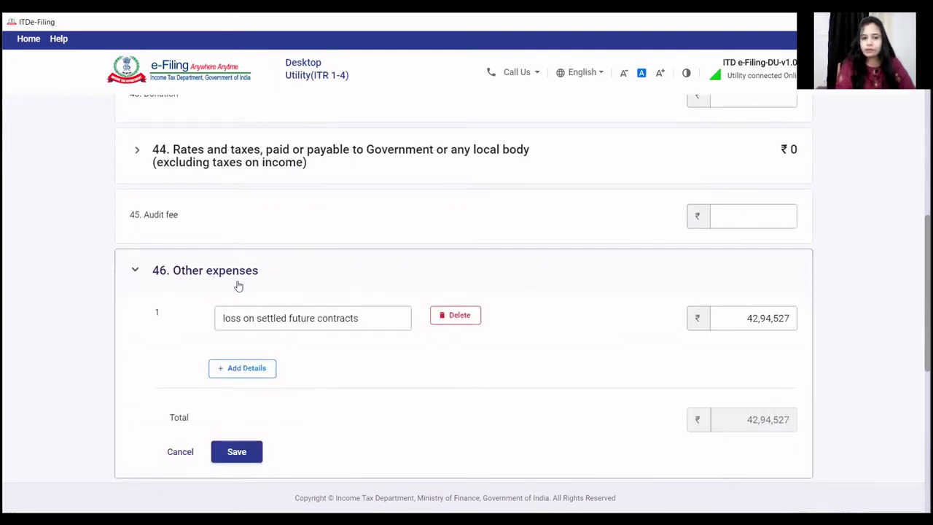
click(257, 325)
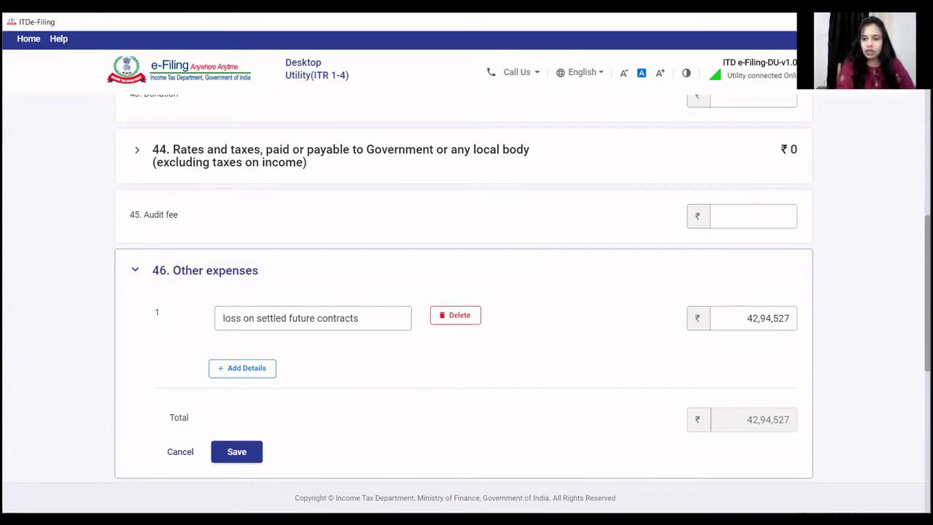
scroll(869, 368, down, 5)
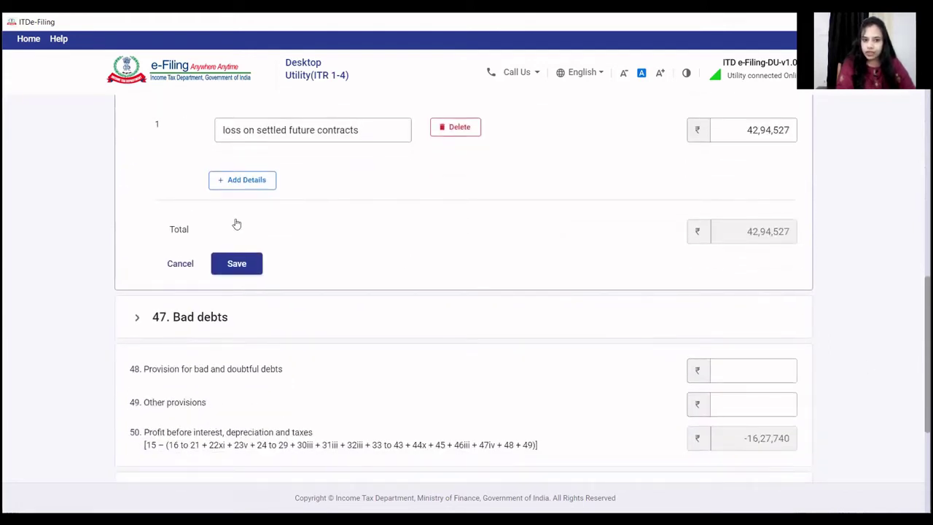
click(244, 265)
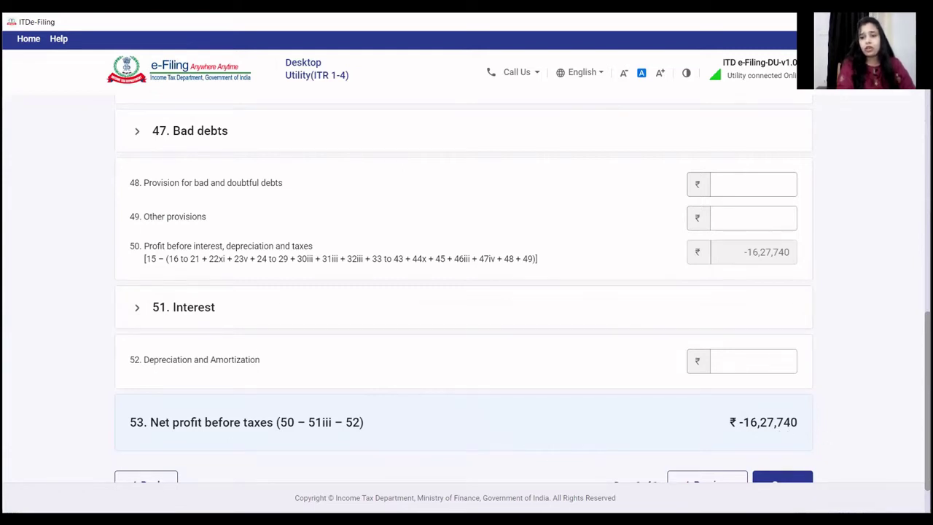
scroll(464, 292, down, 2)
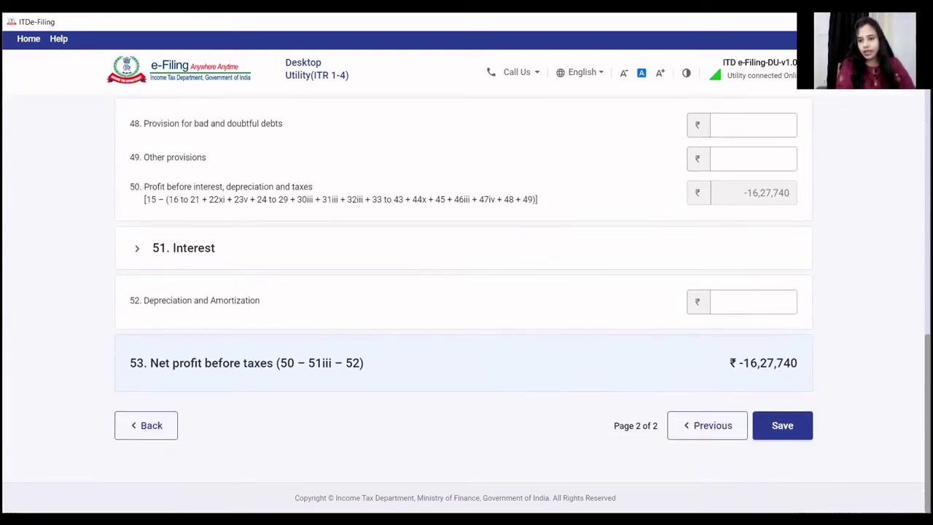
click(803, 430)
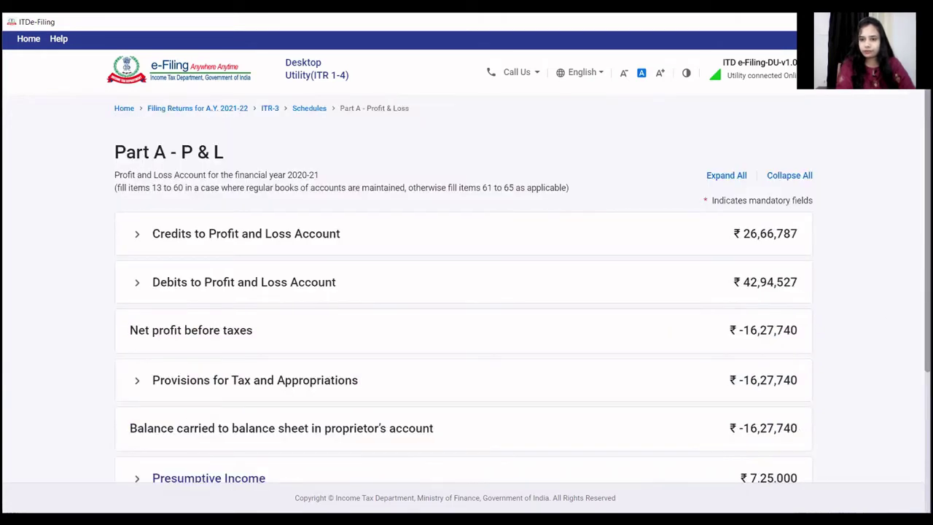
- Open Presumptive Income for editing, review the gross receipts and presumptive income under section 44ADA for the profession, and save it
scroll(464, 292, down, 4)
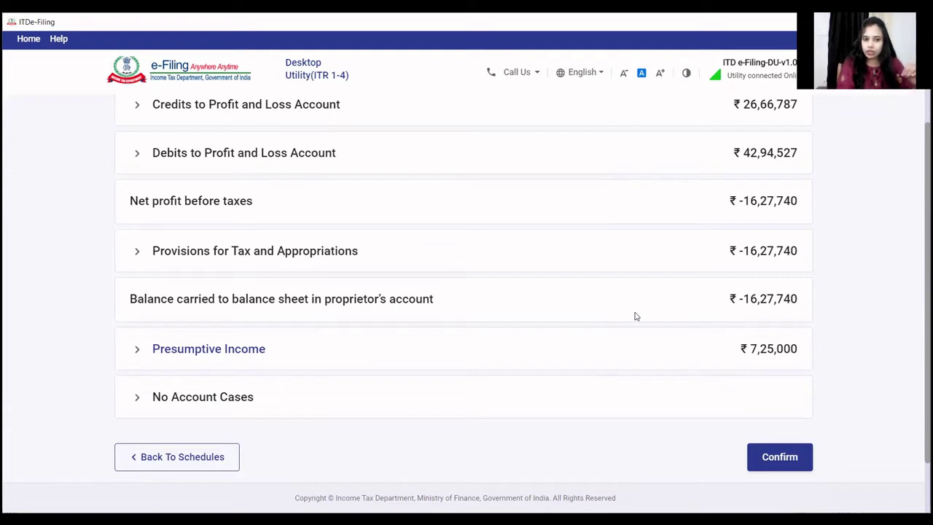
click(235, 351)
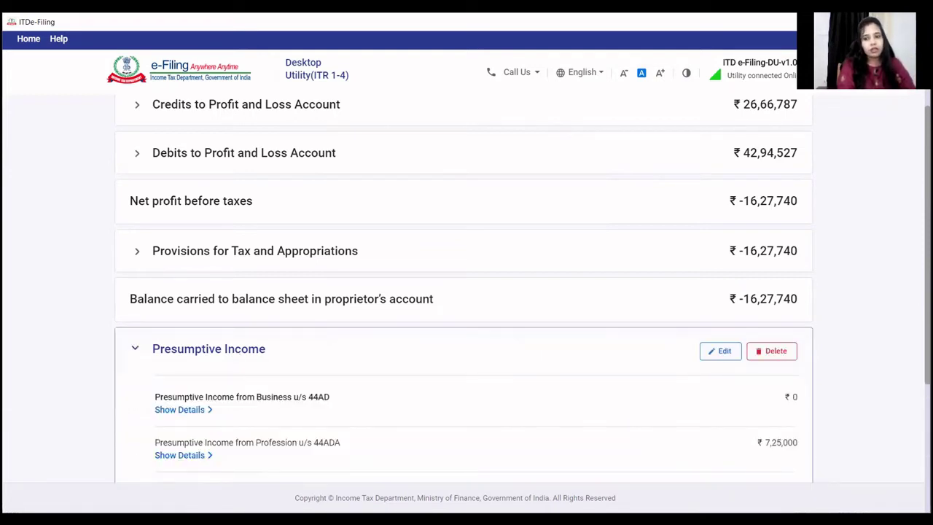
scroll(763, 282, down, 2)
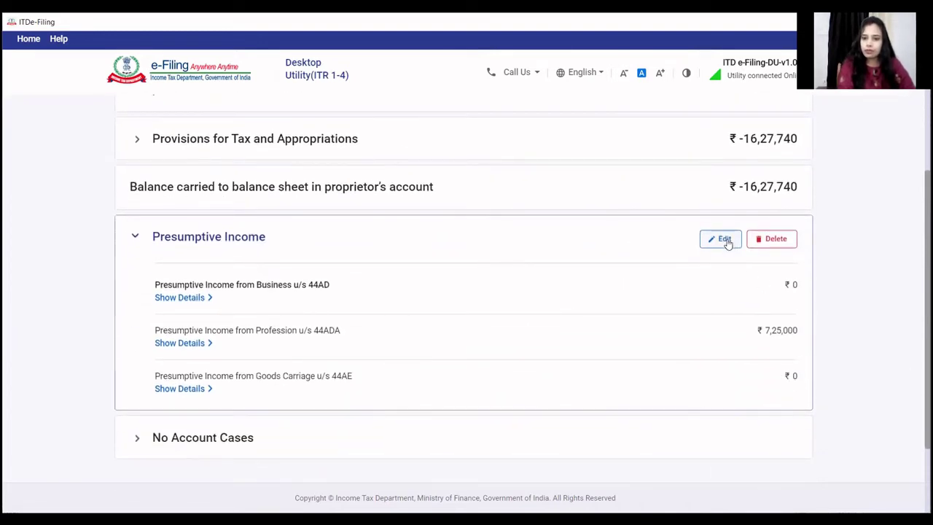
click(725, 239)
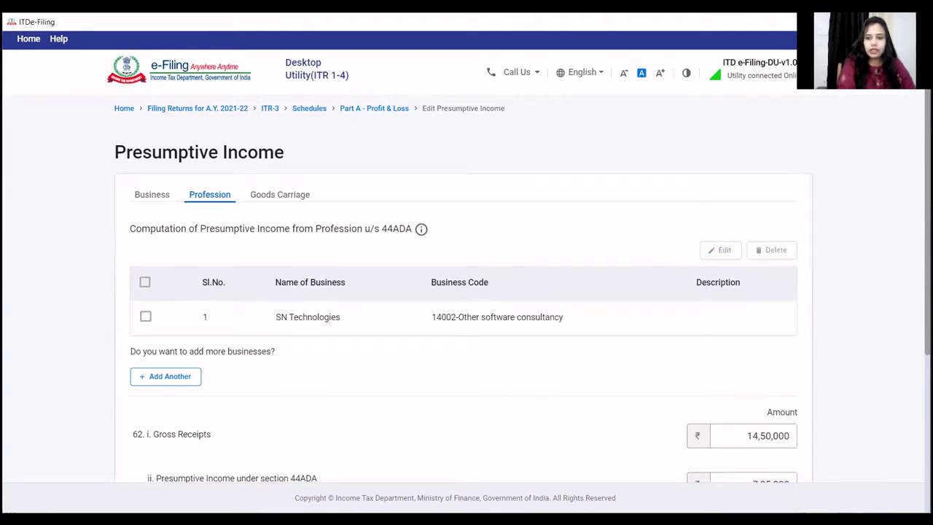
scroll(815, 328, down, 3)
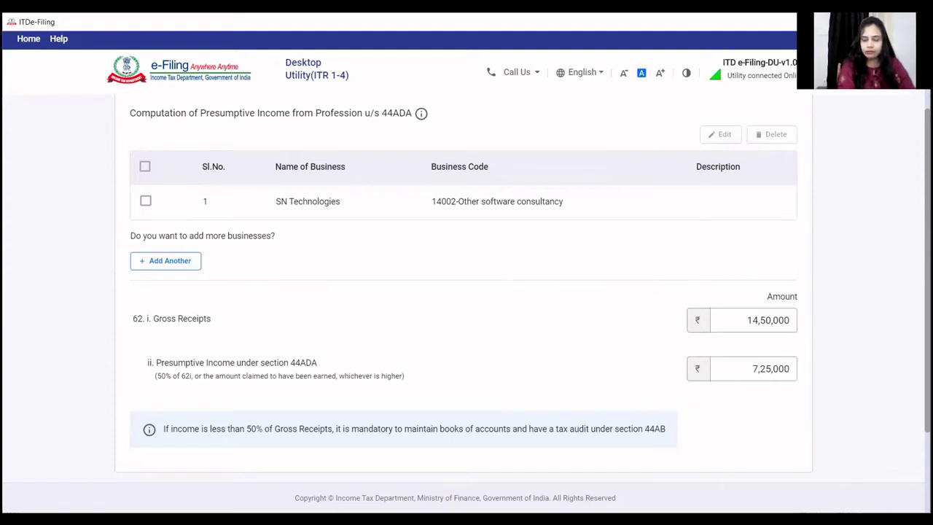
scroll(521, 288, down, 2)
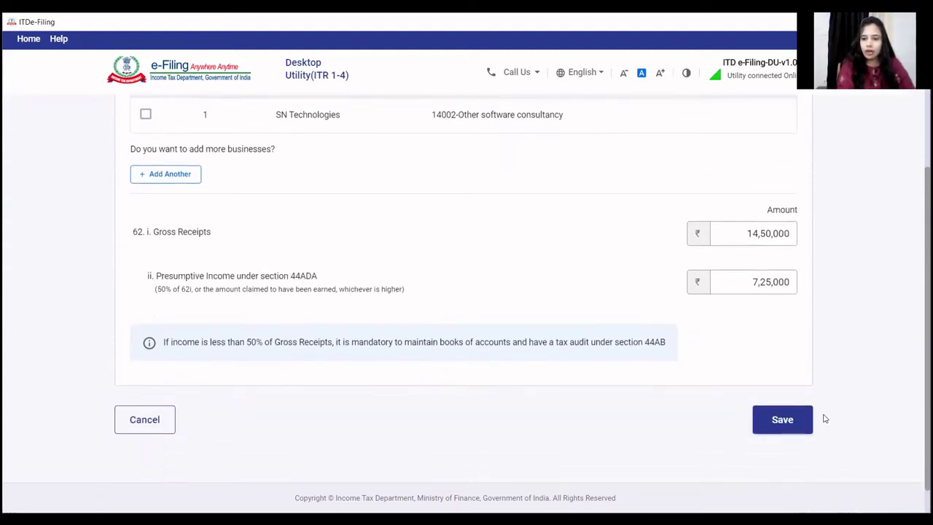
click(799, 421)
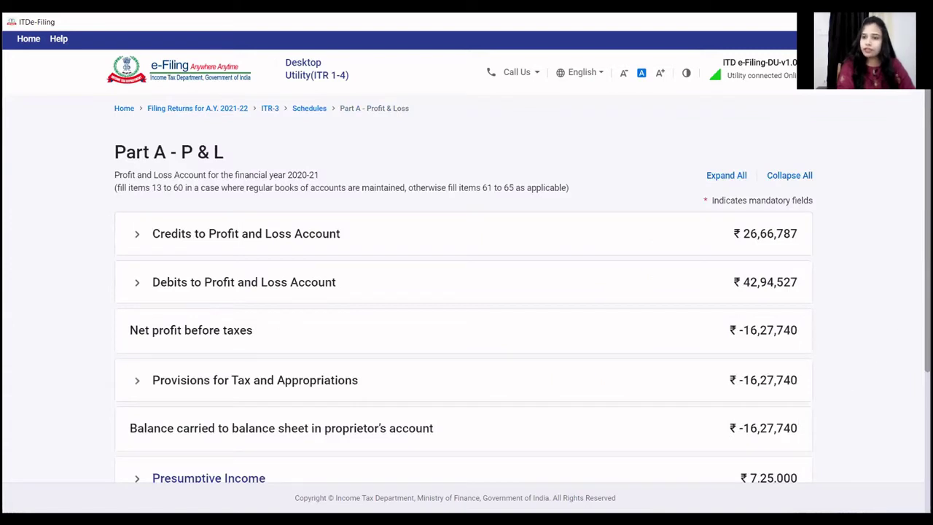
- Open the No Account Cases section of the profit and loss schedule for editing and show its Speculative Activity details
scroll(522, 288, down, 2)
scroll(652, 347, down, 1)
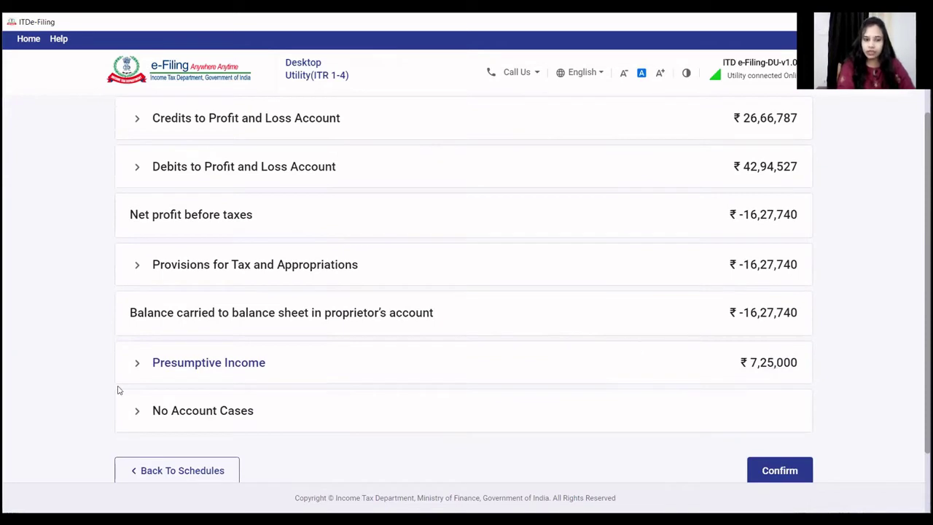
click(175, 409)
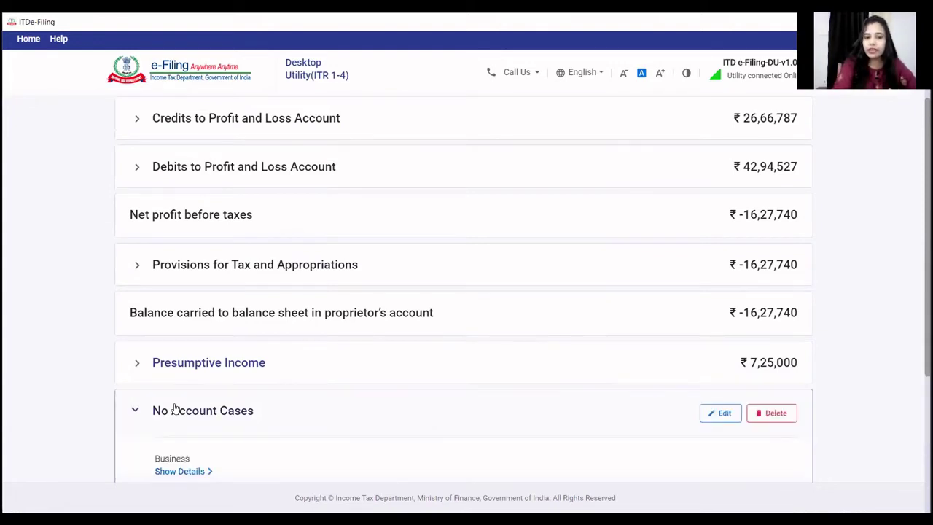
click(720, 414)
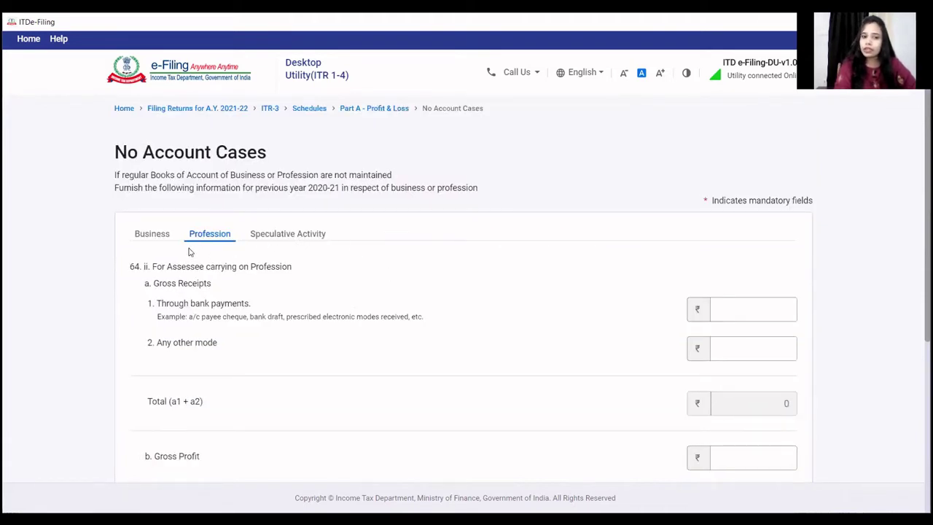
click(280, 235)
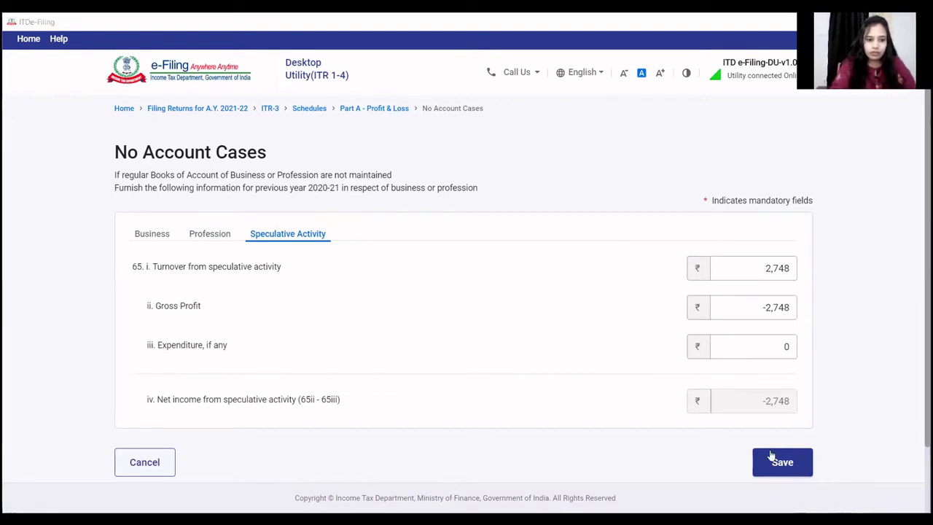
- Switch to Excel, check the turnover and loss on the intraday trading sheet, and return to the Speculative Activity details
key(alt+Tab)
click(146, 495)
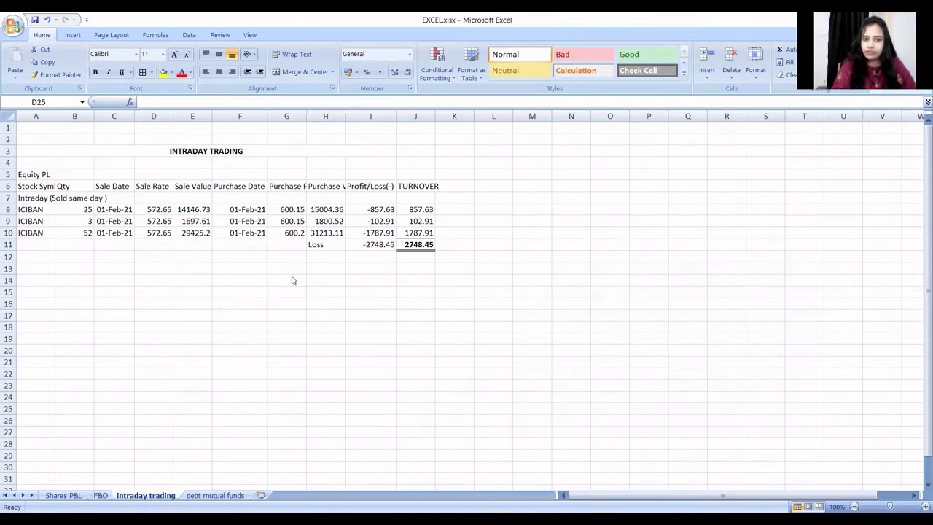
key(alt+Tab)
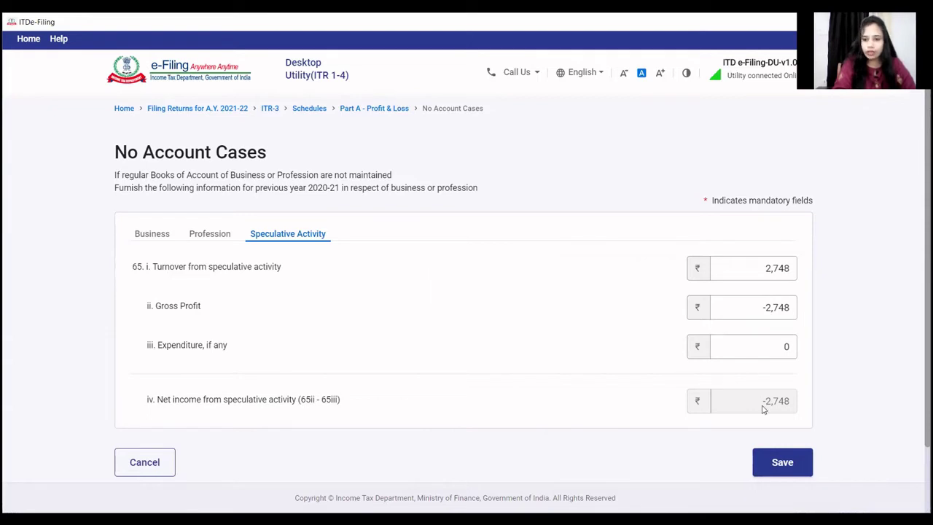
- Save the No Account Cases details and confirm the Part A - P & L schedule
click(776, 457)
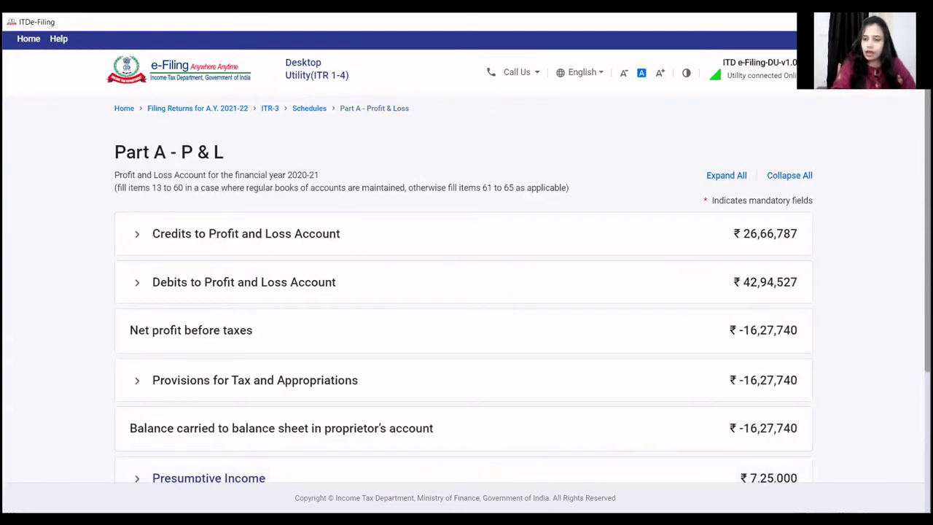
scroll(873, 396, down, 3)
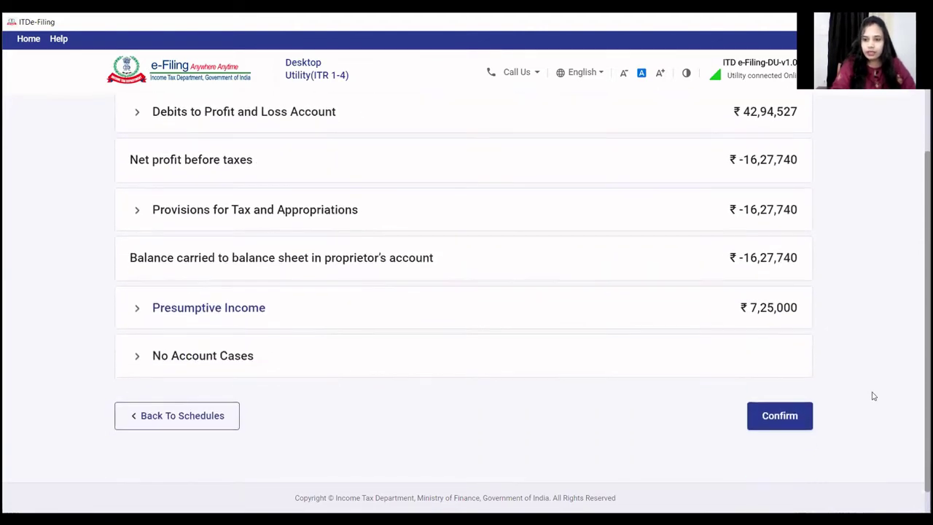
click(797, 420)
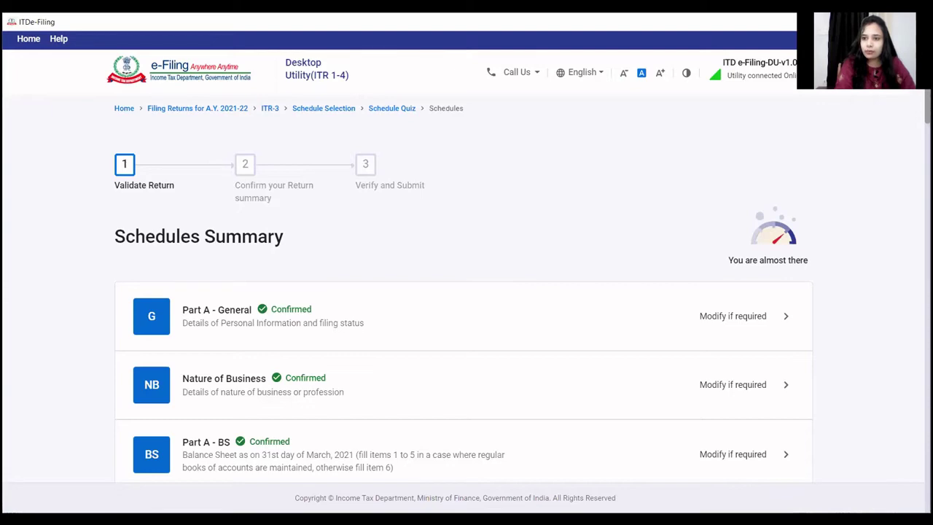
- Open Schedule BP from the schedules summary and edit section A, Business or profession other than speculative business and specified business
scroll(465, 289, down, 5)
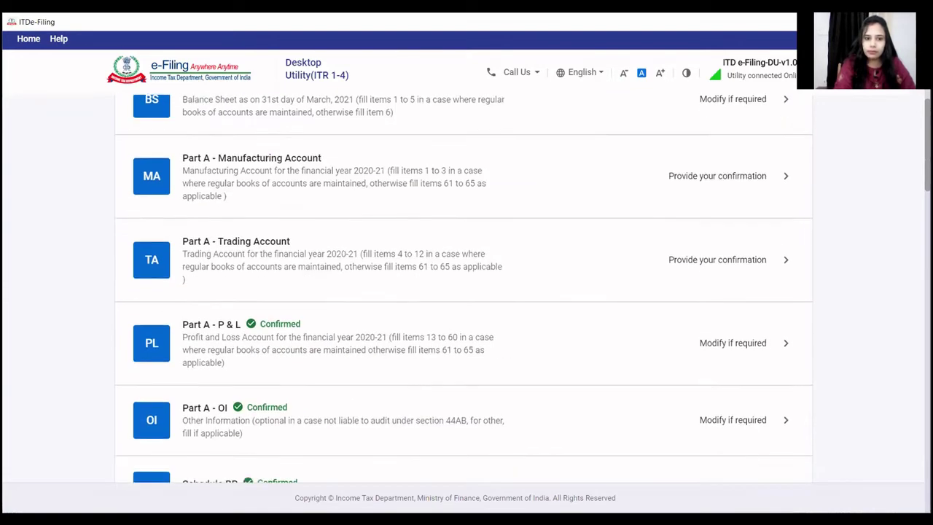
scroll(464, 289, up, 1)
scroll(432, 223, down, 4)
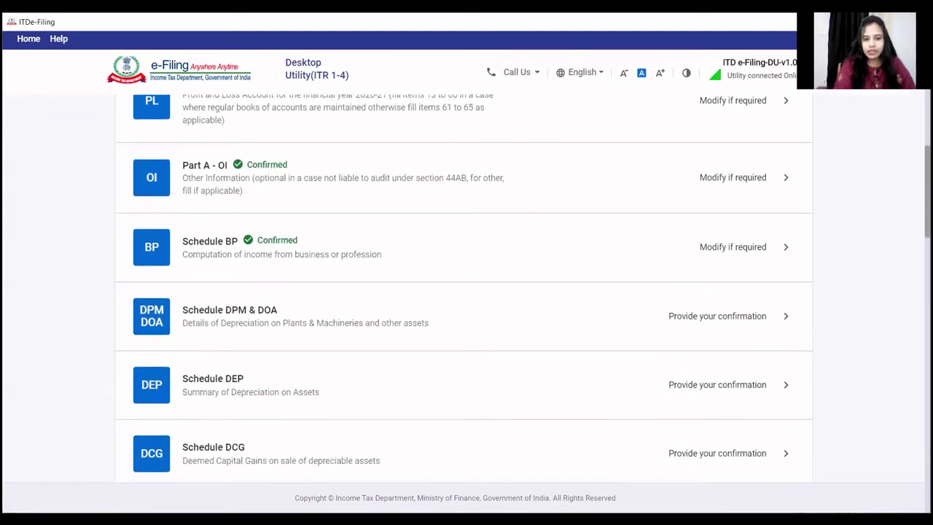
click(242, 256)
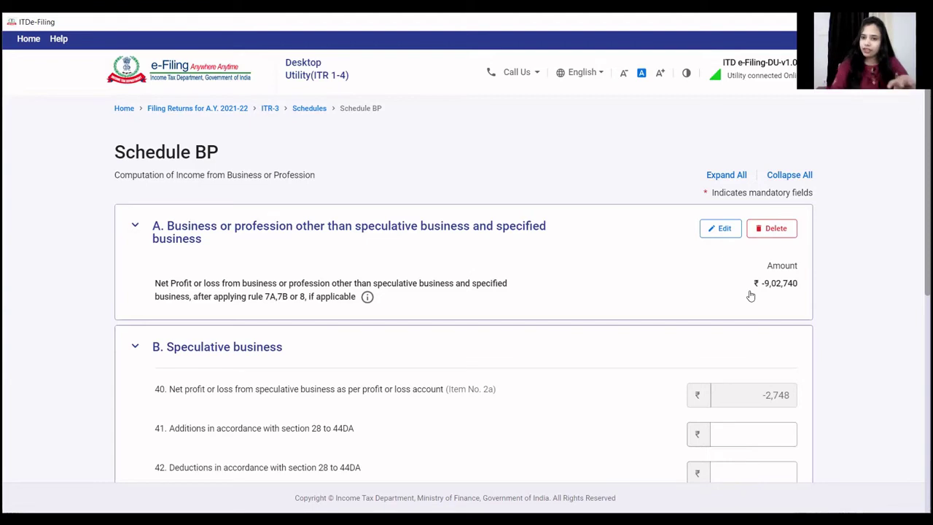
click(724, 229)
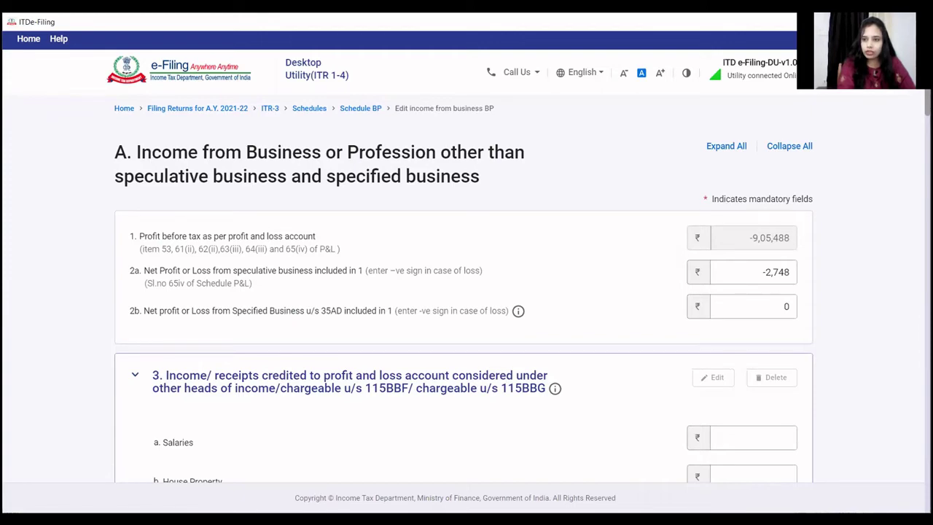
- Review the profit before tax and the speculative and specified business results in items 1, 2a and 2b
scroll(464, 292, down, 2)
scroll(463, 292, up, 2)
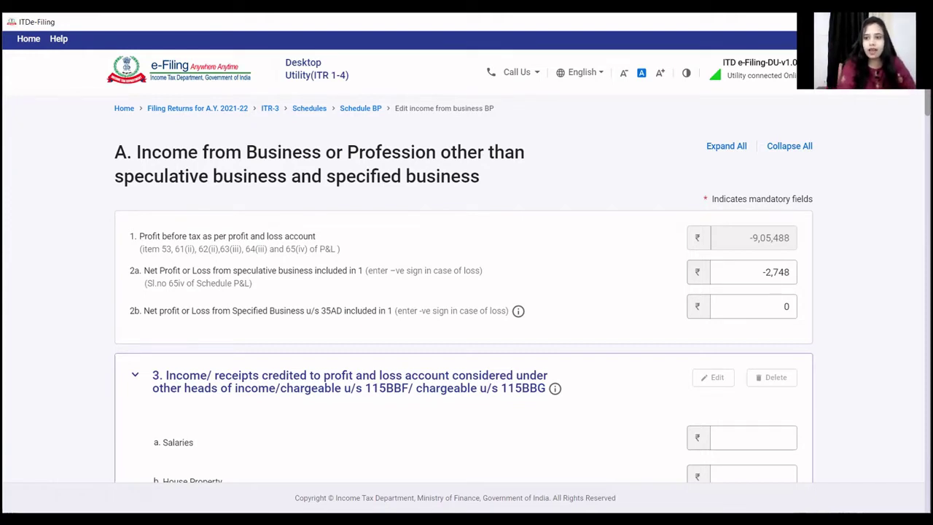
scroll(464, 294, down, 2)
scroll(463, 293, up, 2)
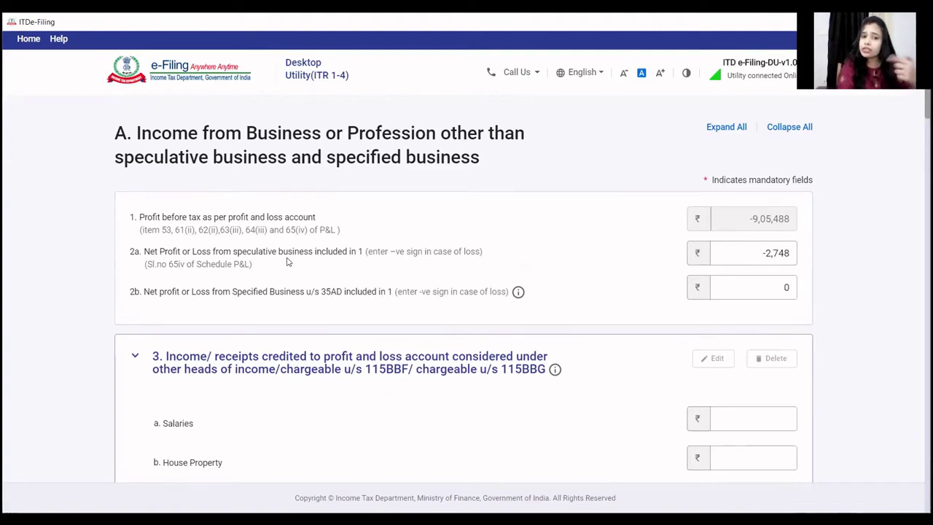
click(766, 254)
click(820, 270)
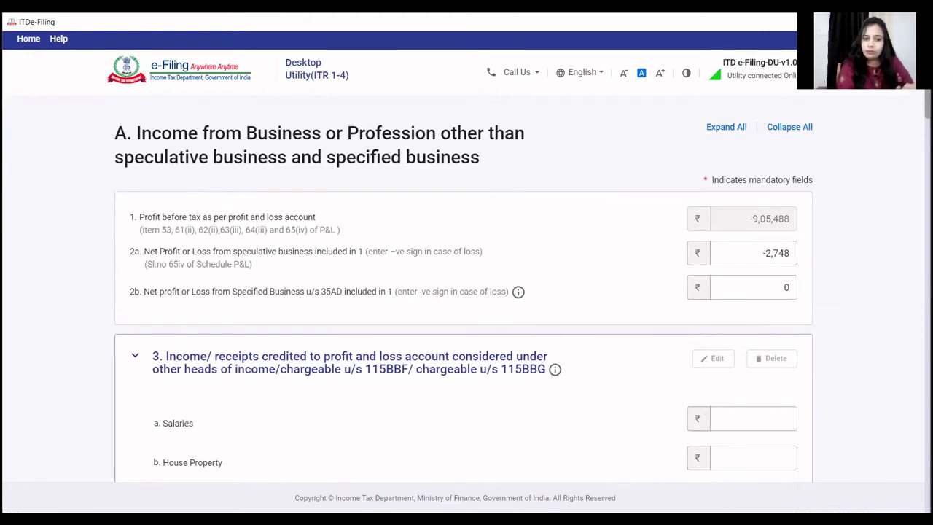
- Expand item 4a and check the profit included under section 44ADA and the resulting balance in item 6
scroll(462, 292, down, 6)
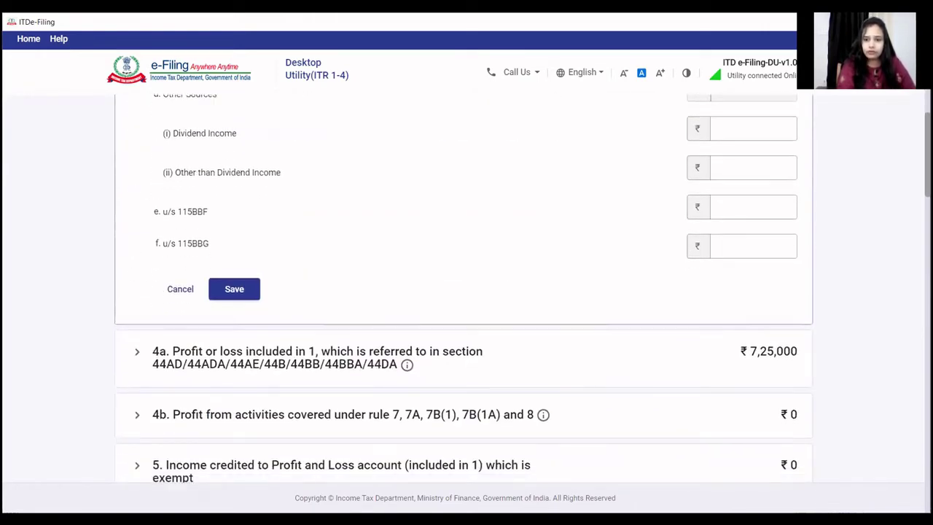
scroll(462, 292, down, 2)
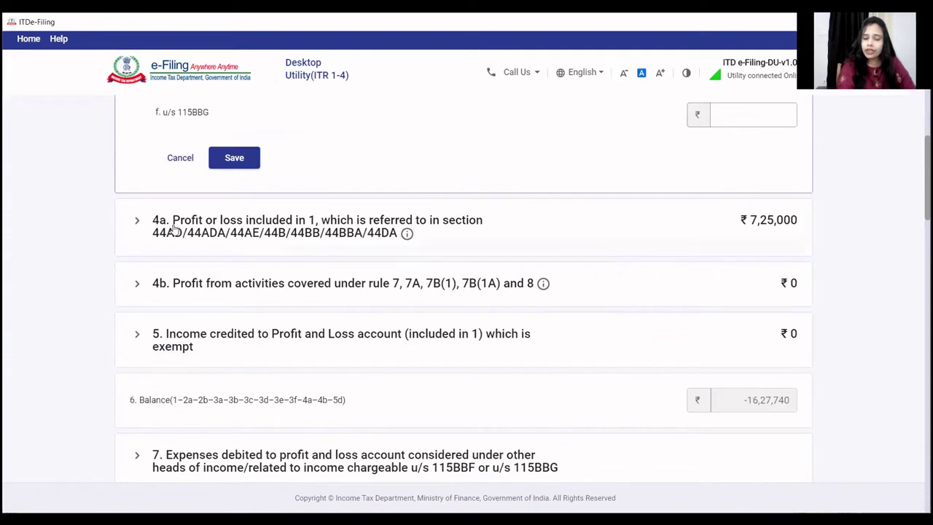
click(228, 232)
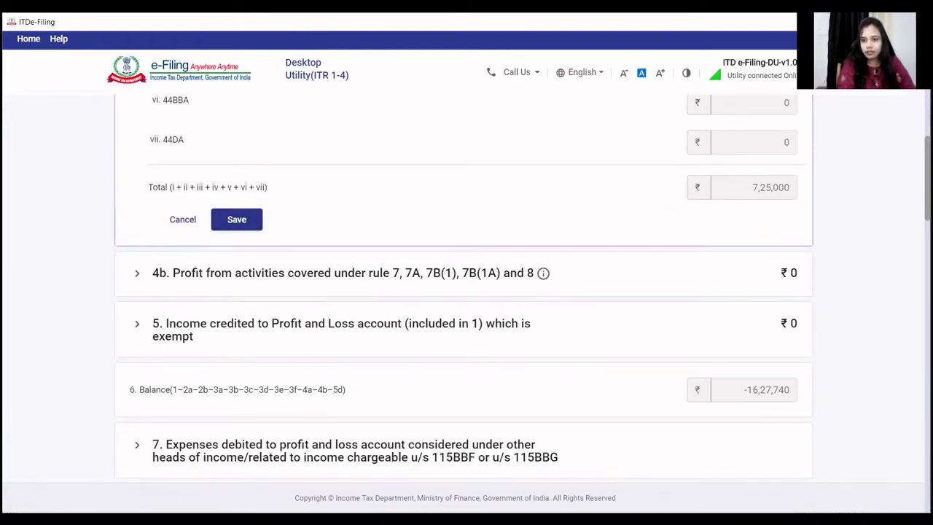
scroll(464, 288, up, 4)
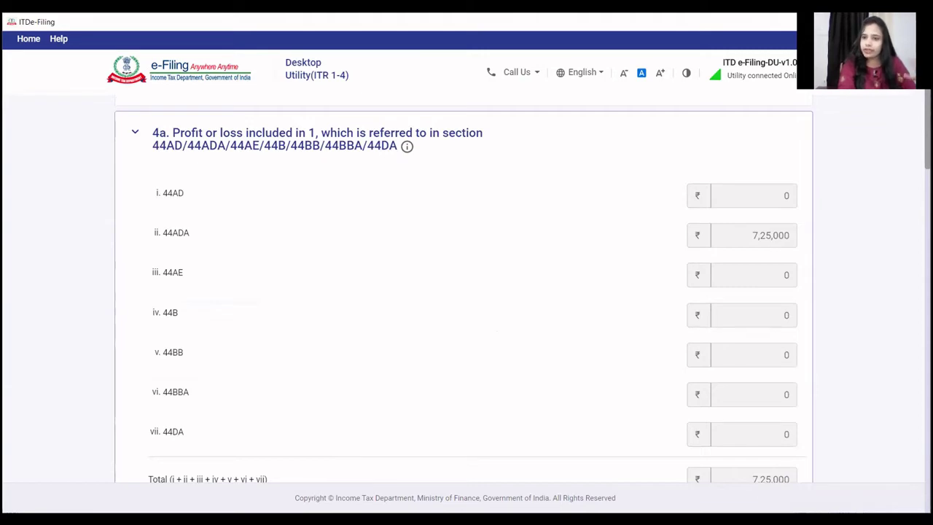
scroll(464, 291, down, 7)
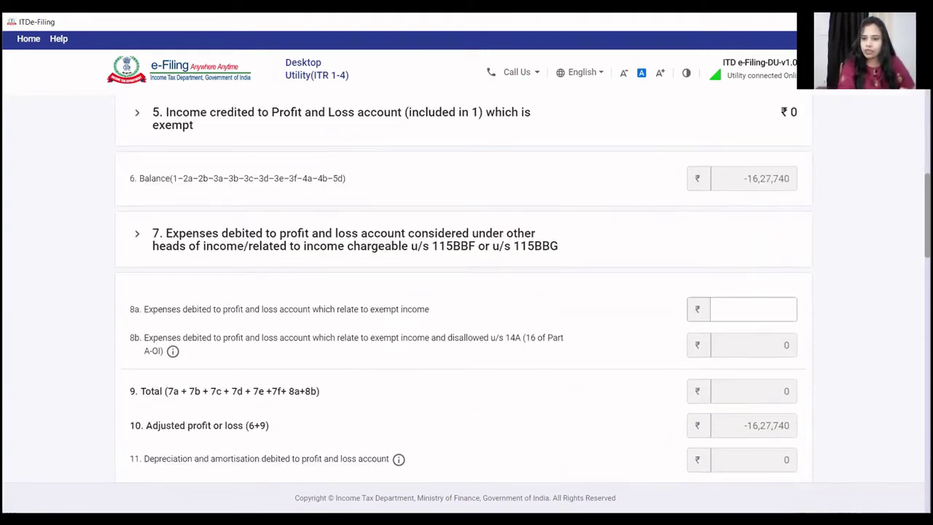
scroll(463, 291, up, 3)
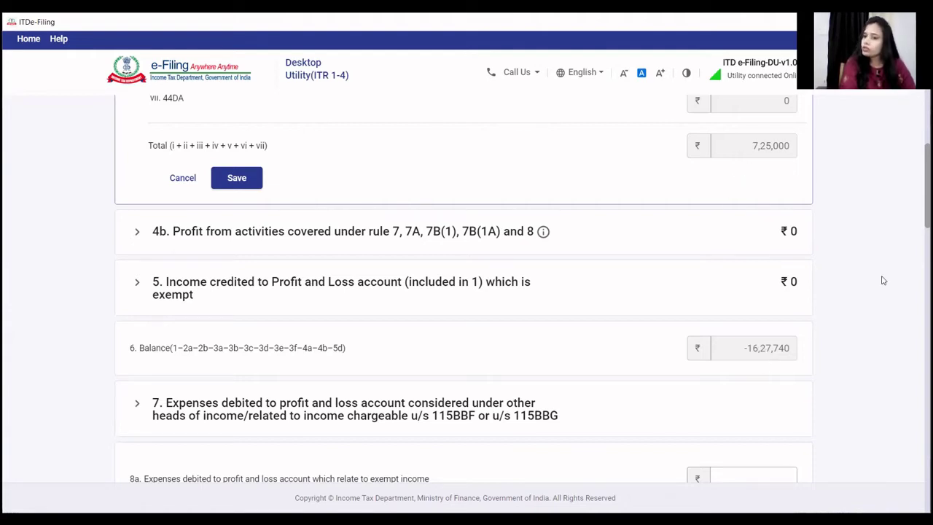
- Review the remaining items of section A through item 39, save it, and confirm Schedule BP after checking the speculative business section
scroll(463, 288, down, 5)
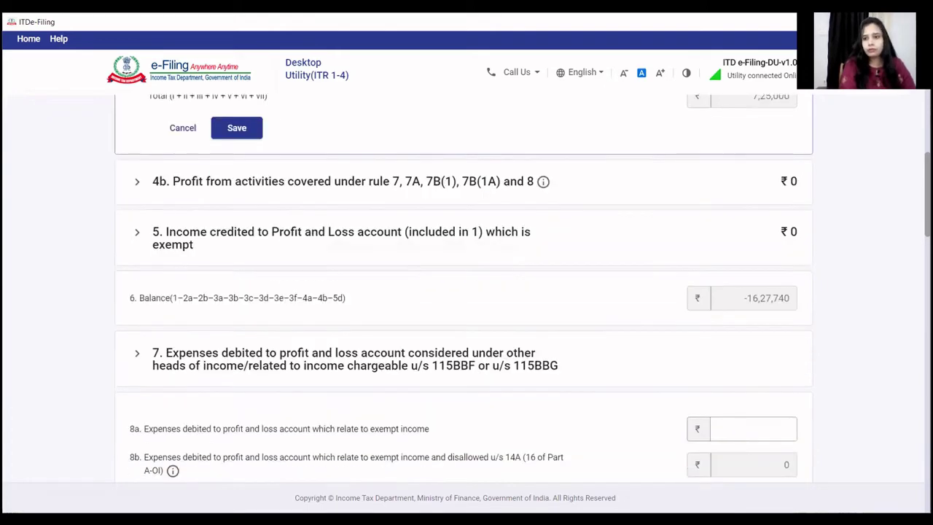
scroll(463, 289, down, 6)
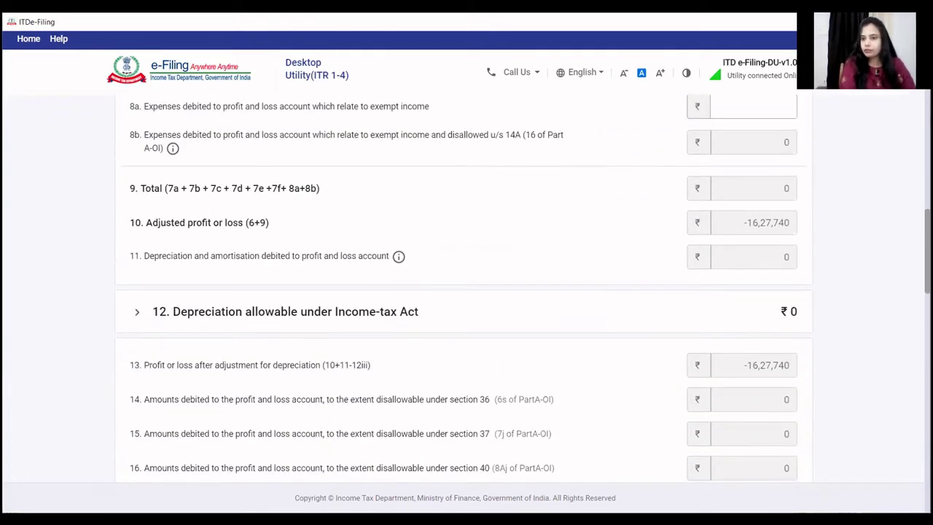
scroll(464, 289, down, 10)
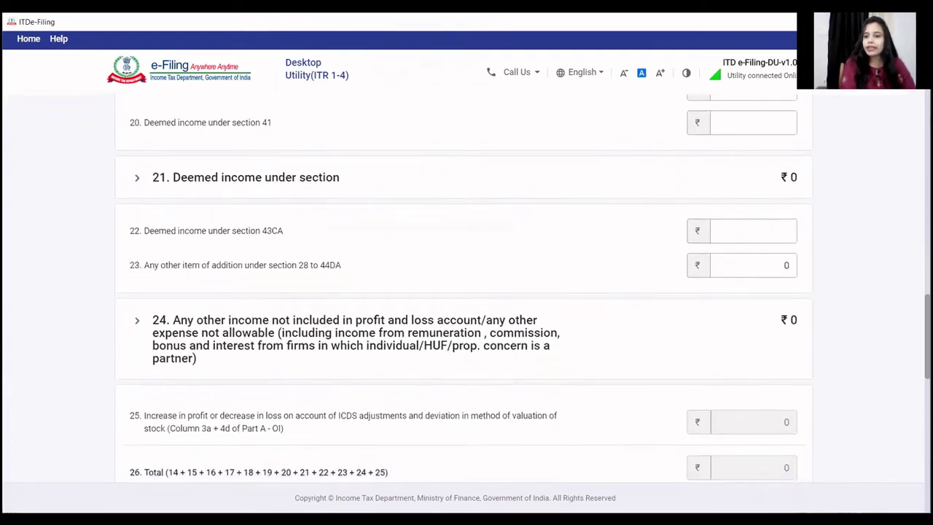
scroll(888, 453, down, 3)
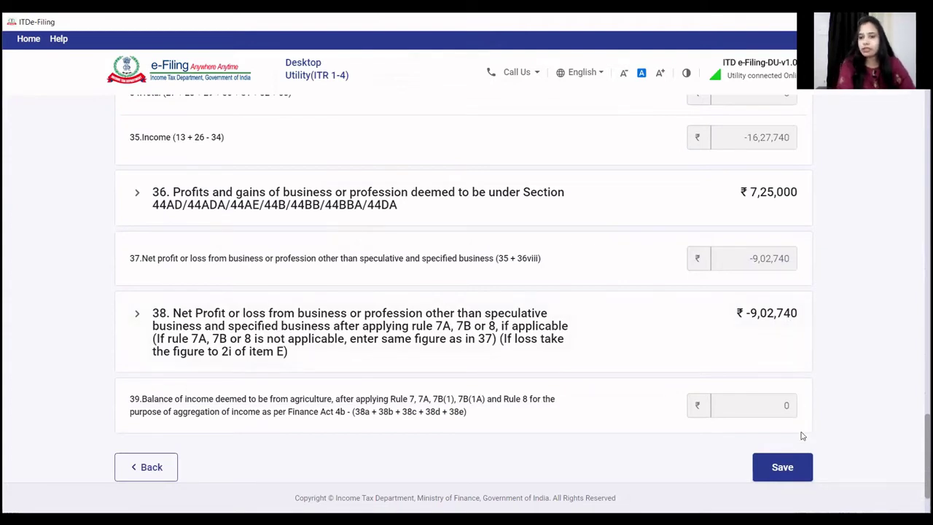
click(793, 470)
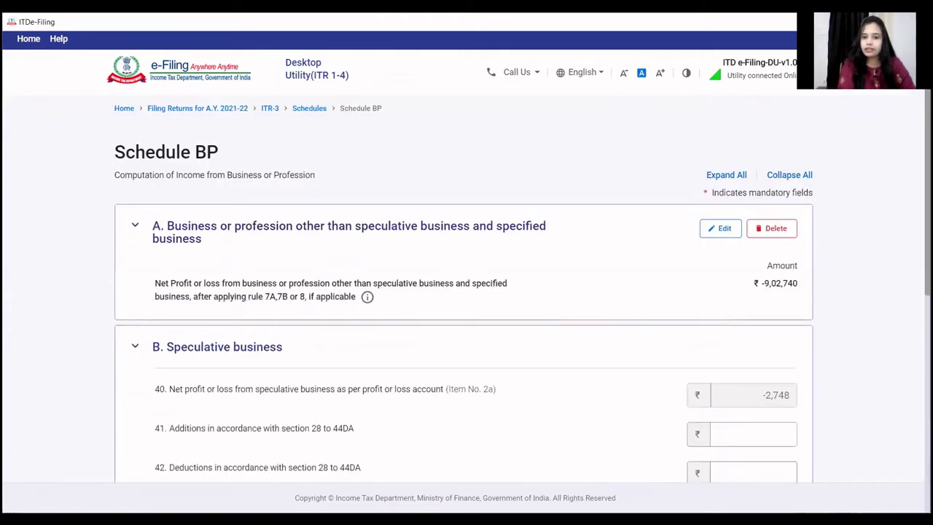
scroll(910, 328, down, 5)
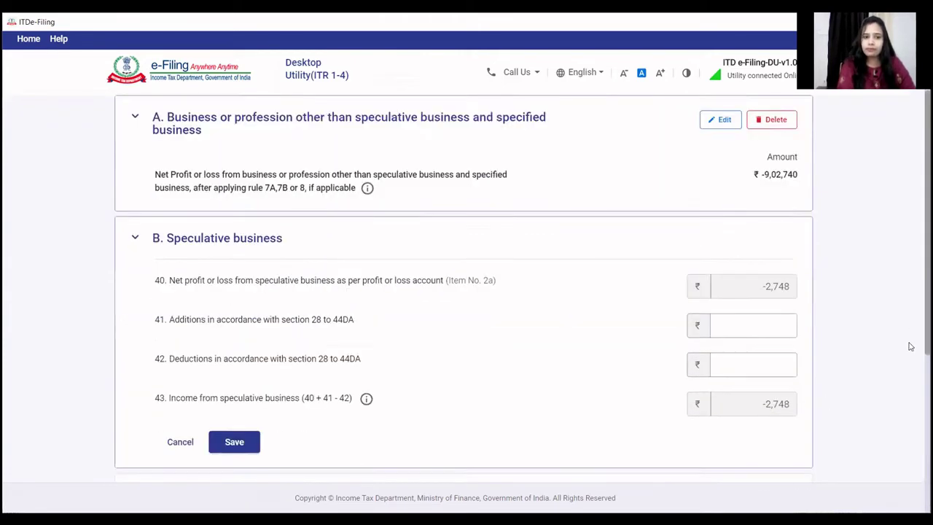
click(766, 414)
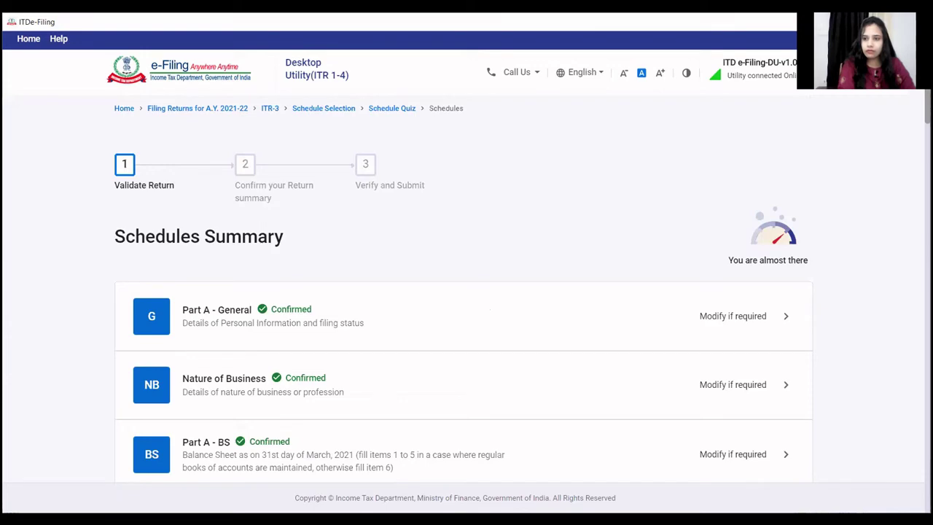
- Open Schedule CG and continue to the capital gains details with the already selected types of capital assets sold
scroll(464, 284, down, 4)
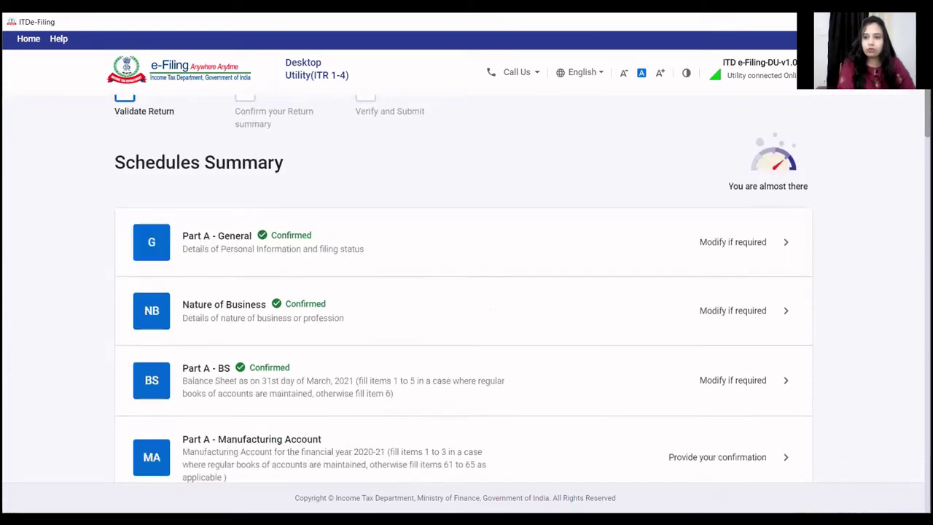
scroll(464, 285, down, 5)
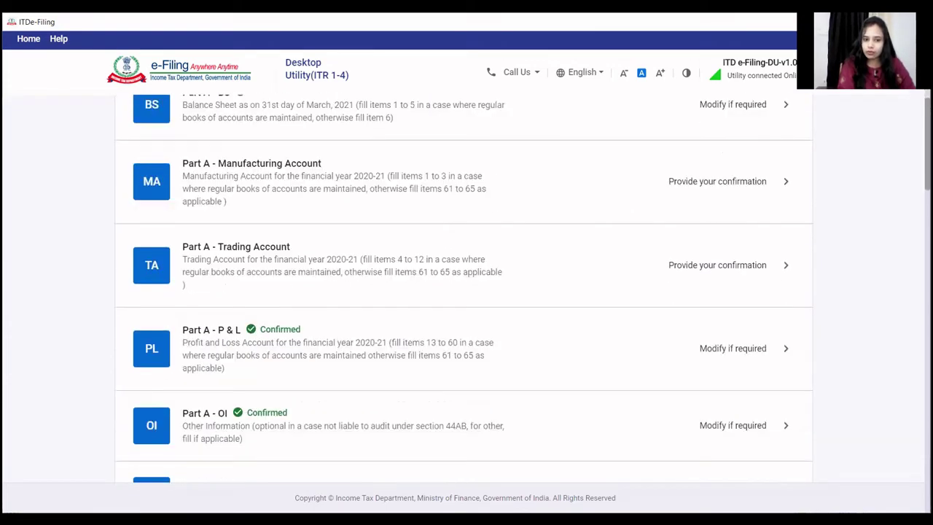
scroll(463, 285, down, 1)
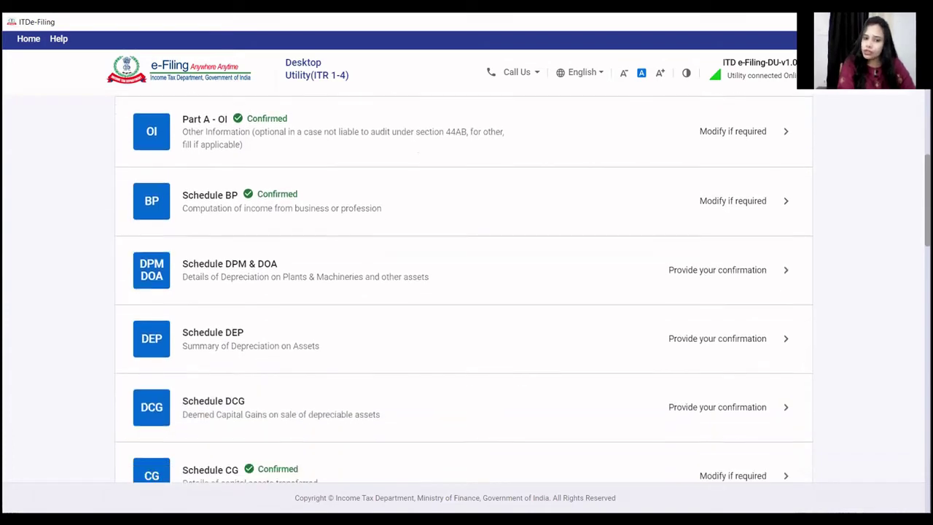
scroll(464, 284, up, 1)
scroll(464, 289, up, 2)
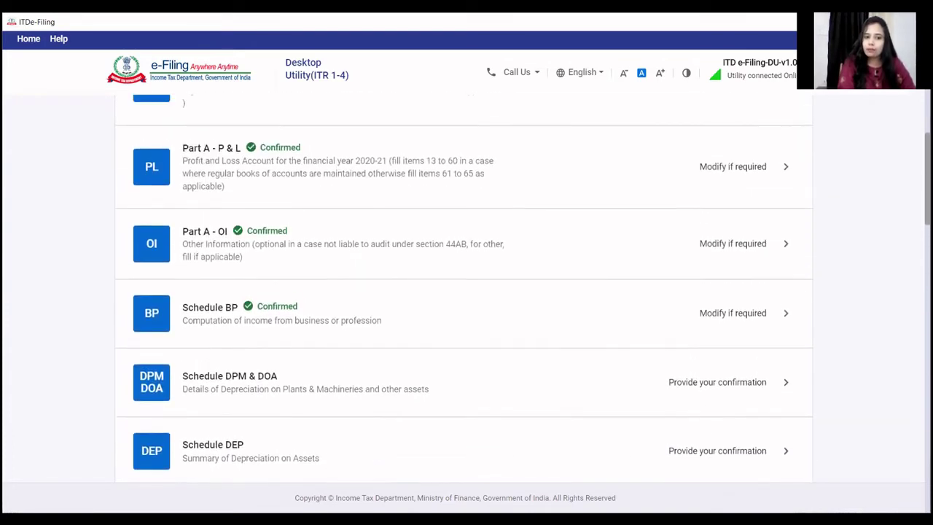
scroll(463, 288, down, 4)
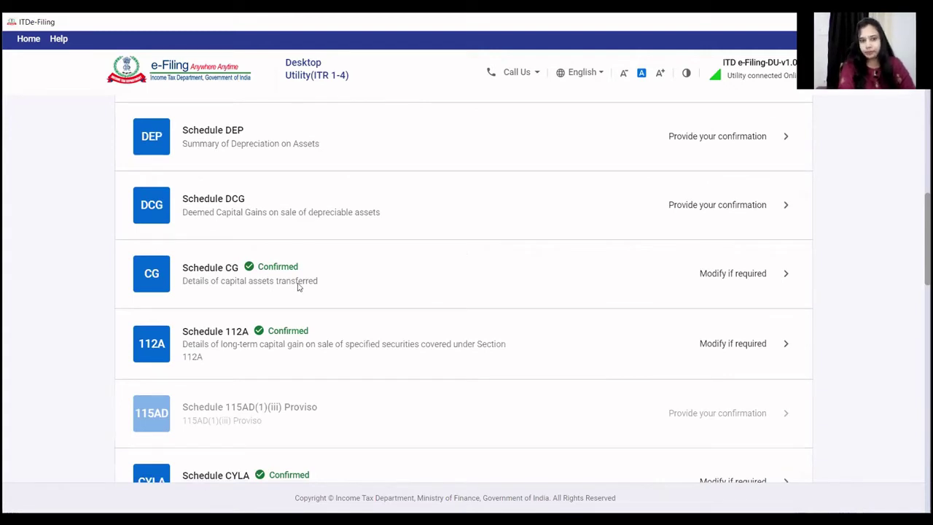
click(246, 275)
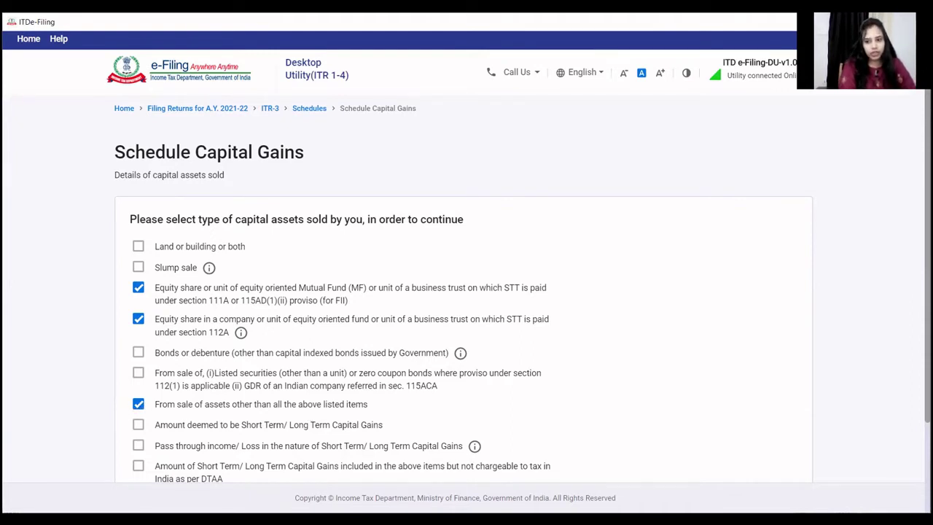
scroll(912, 343, down, 2)
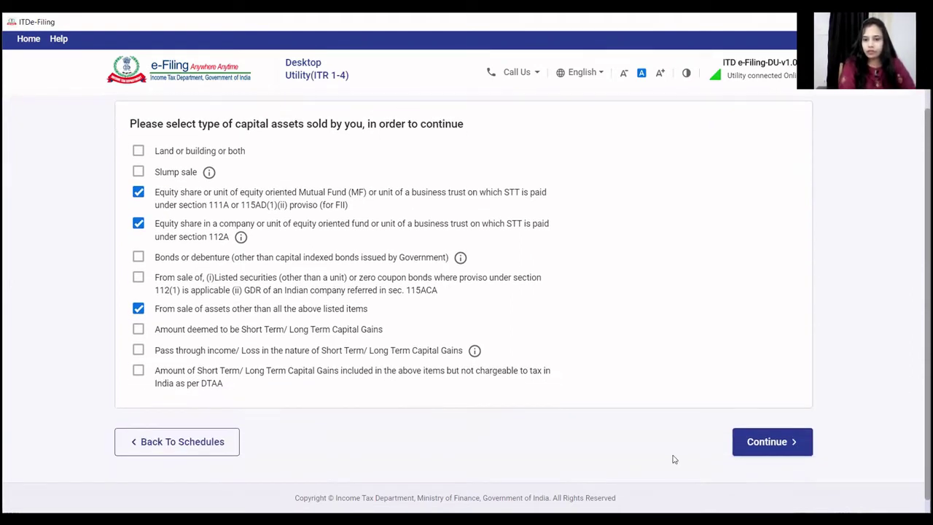
click(770, 443)
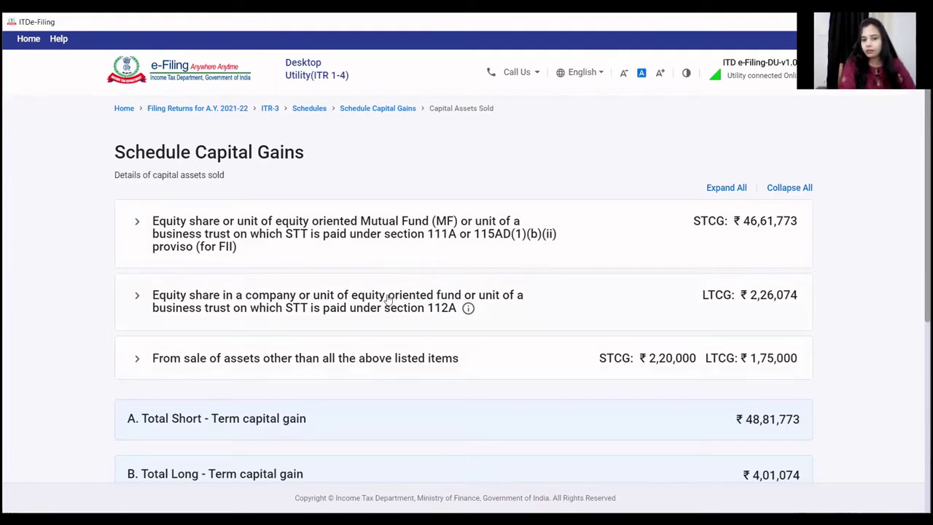
- Open the section 111A equity share entry for editing, review its consideration, deductions and short-term gain, and save it
click(392, 241)
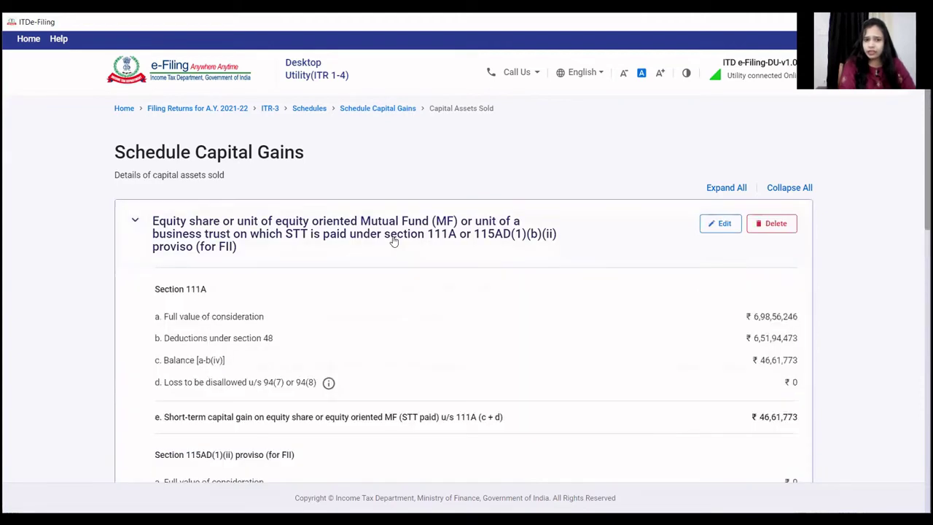
click(711, 230)
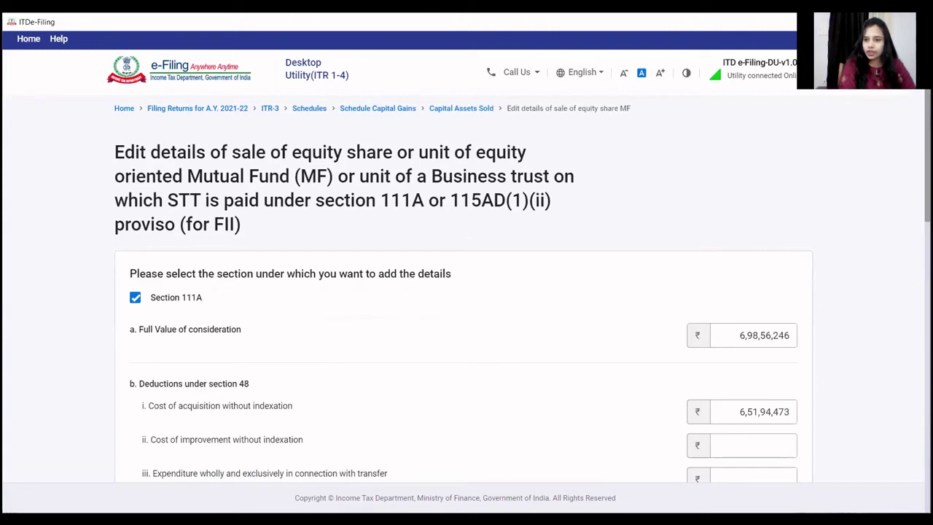
scroll(467, 291, down, 3)
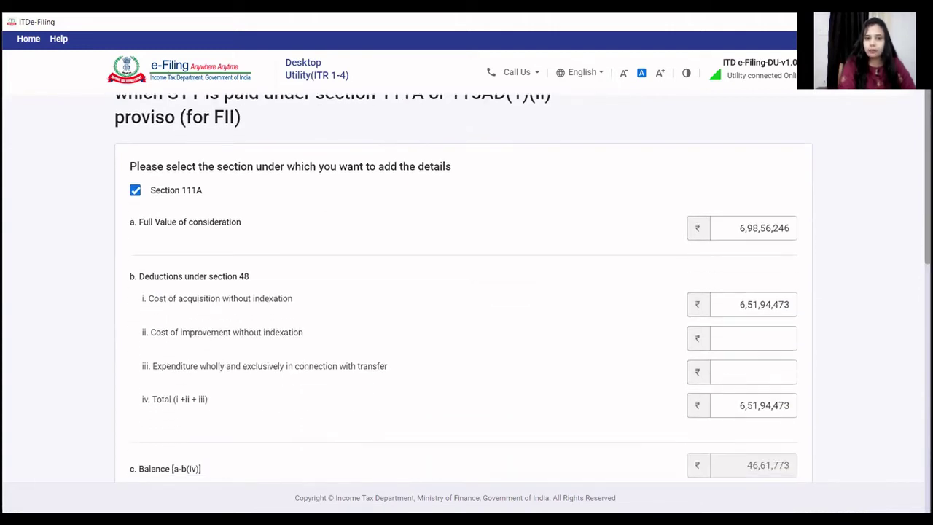
scroll(787, 224, down, 1)
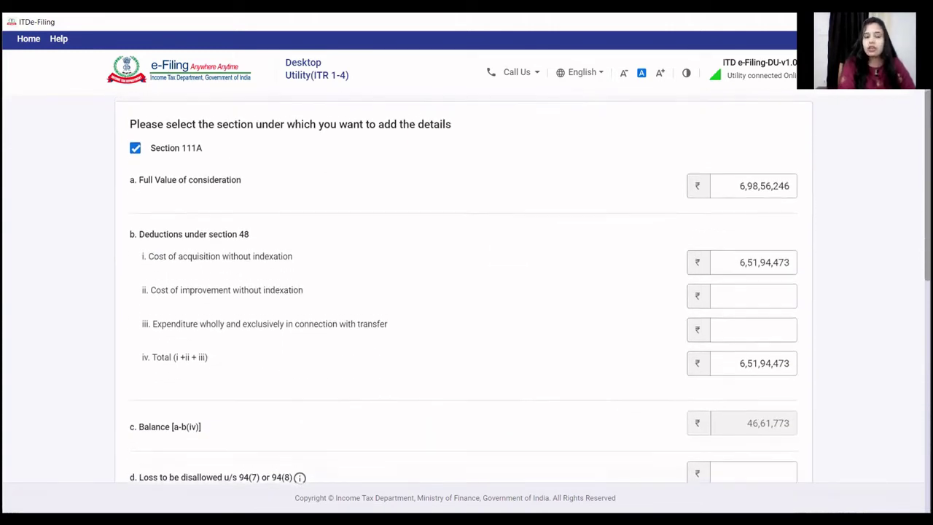
scroll(787, 224, up, 1)
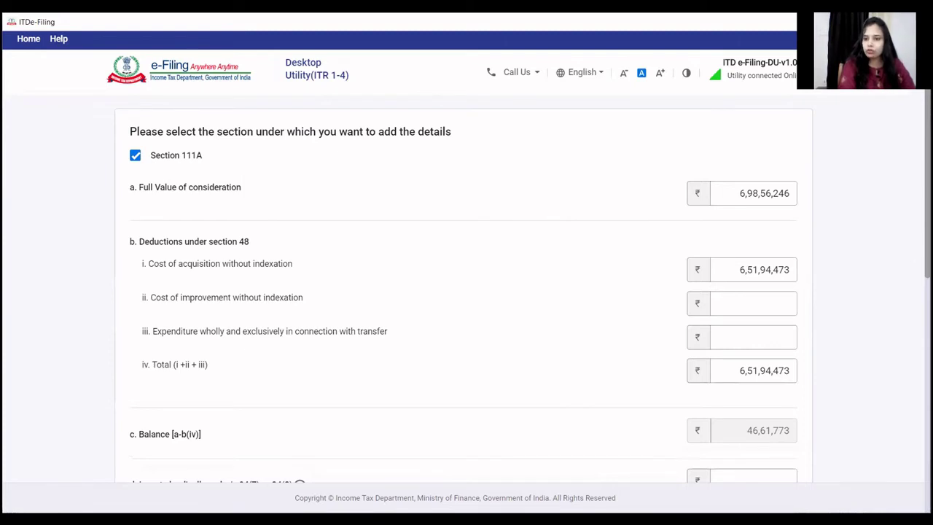
scroll(521, 289, down, 1)
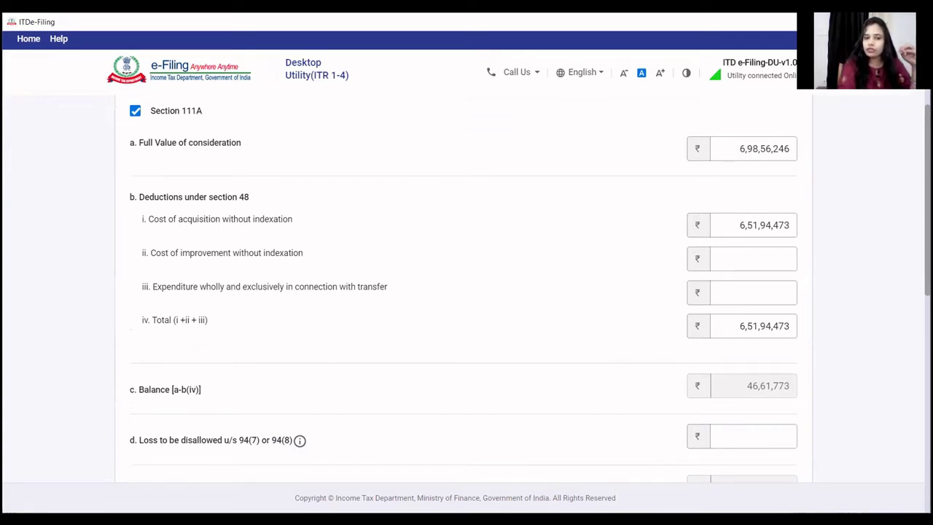
scroll(463, 291, down, 3)
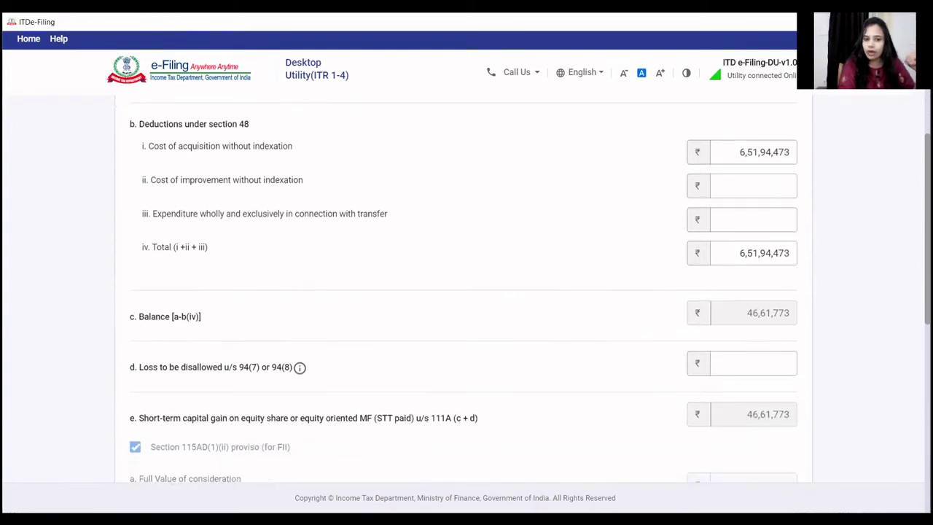
scroll(464, 290, down, 8)
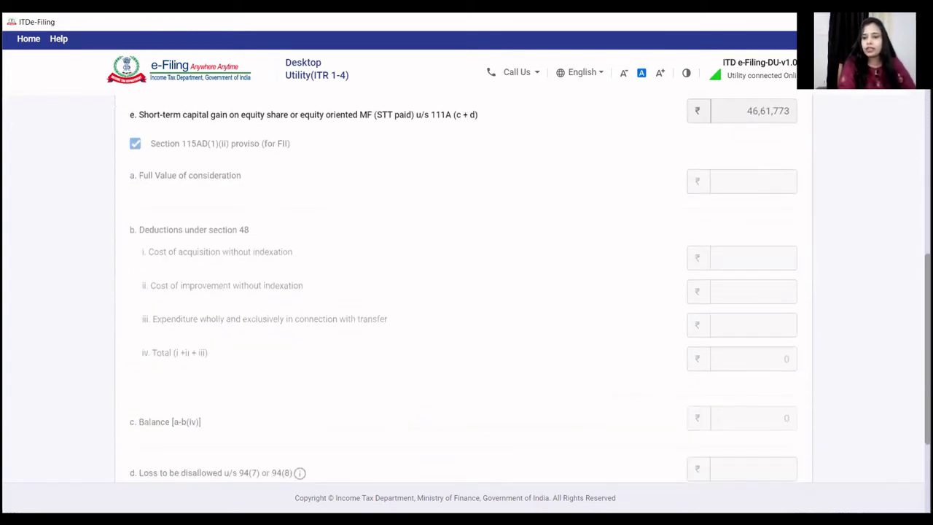
scroll(463, 291, down, 3)
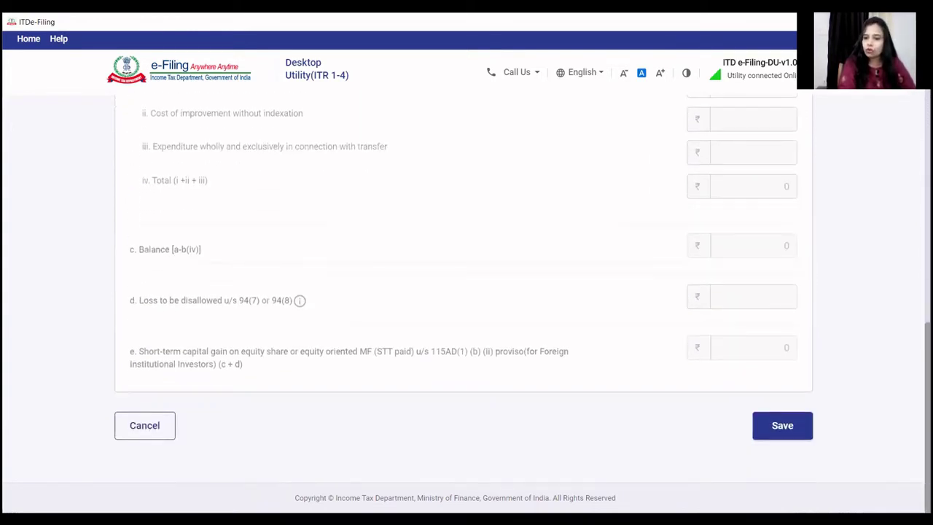
click(795, 430)
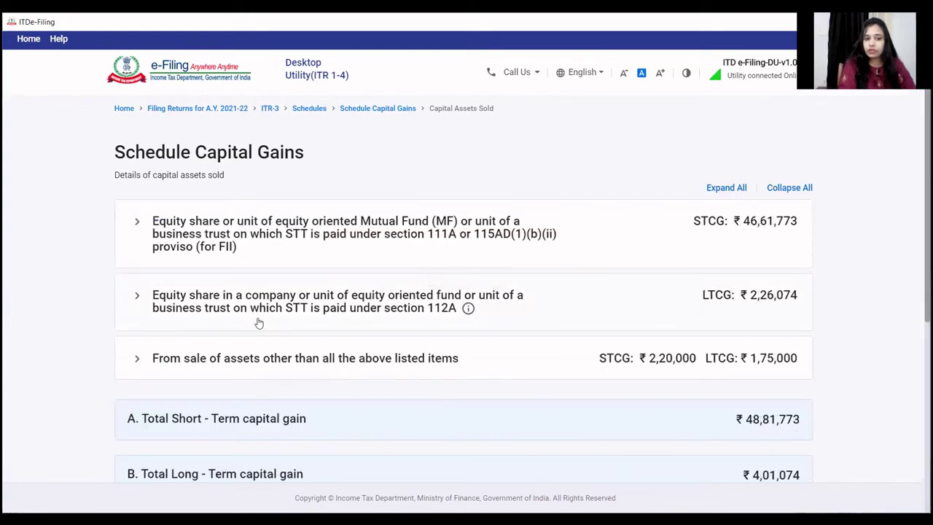
- Open the section 112A equity share entry for editing and go to its linked Schedule 112A
click(290, 299)
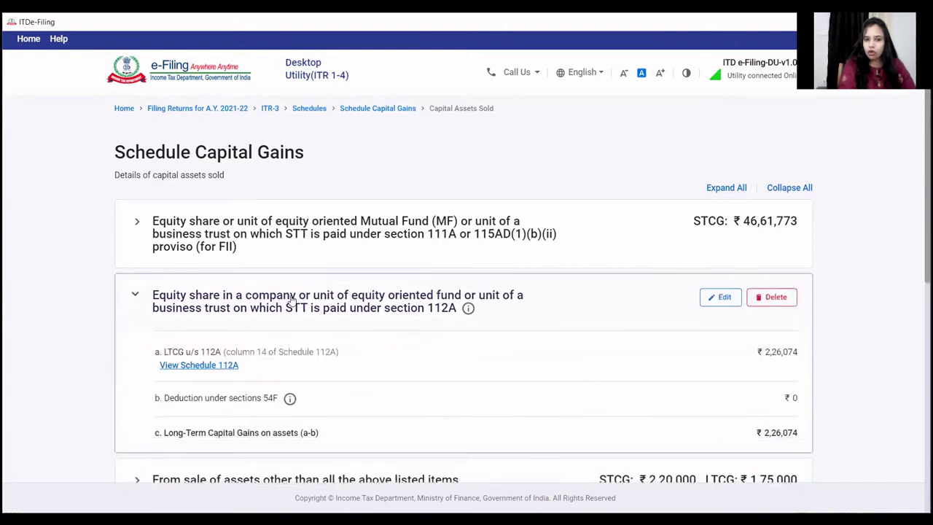
click(492, 315)
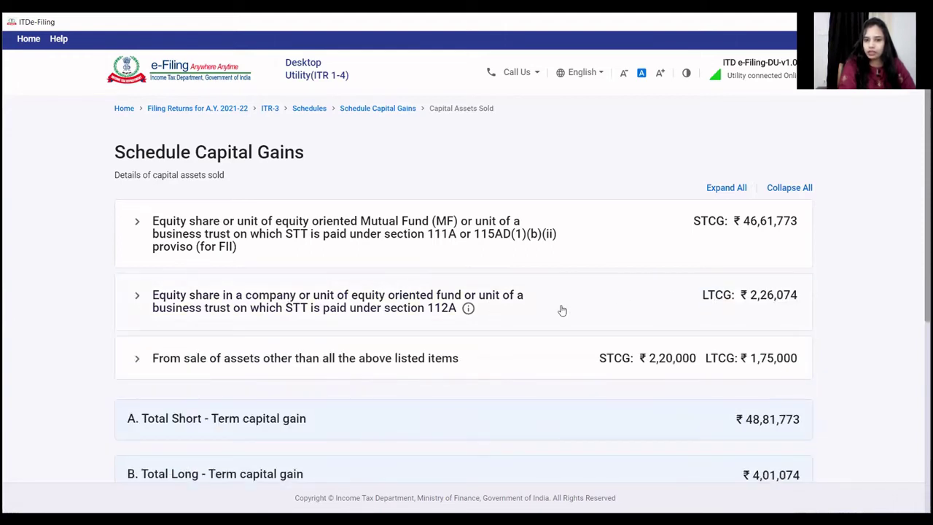
click(340, 302)
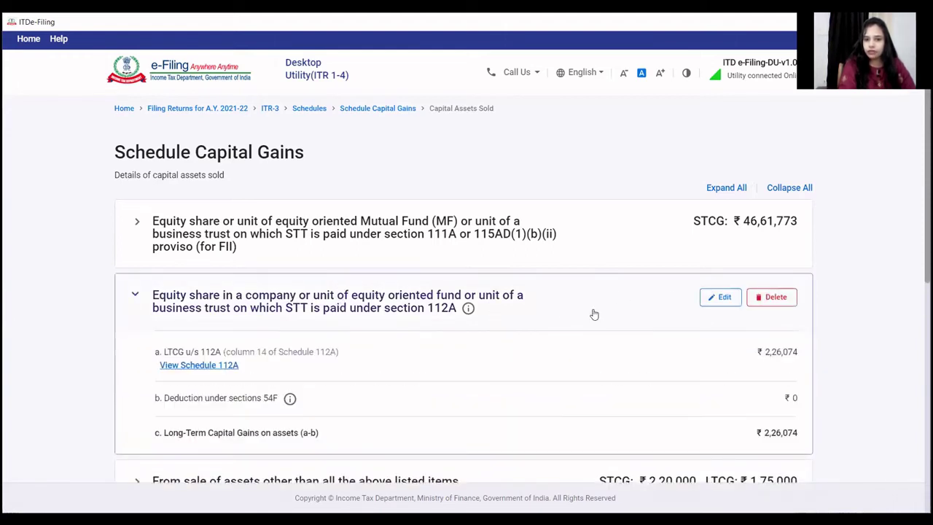
click(720, 303)
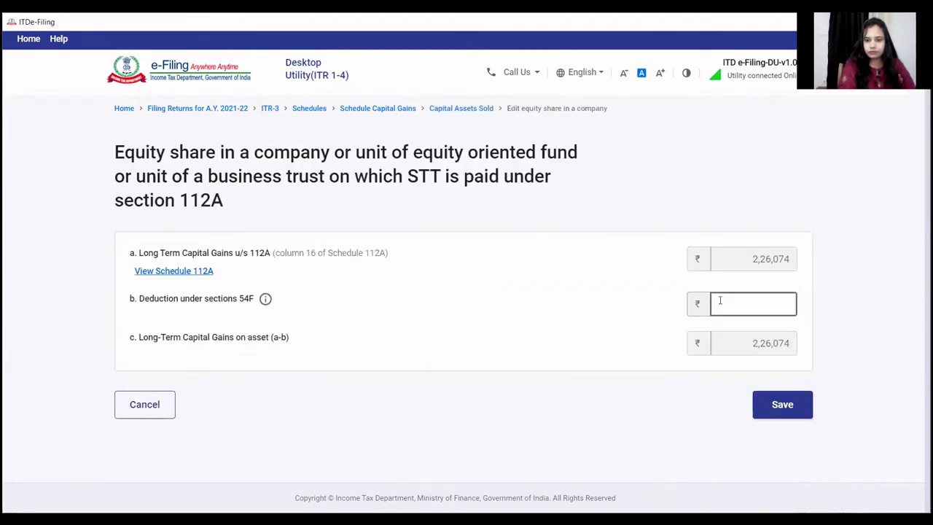
click(163, 273)
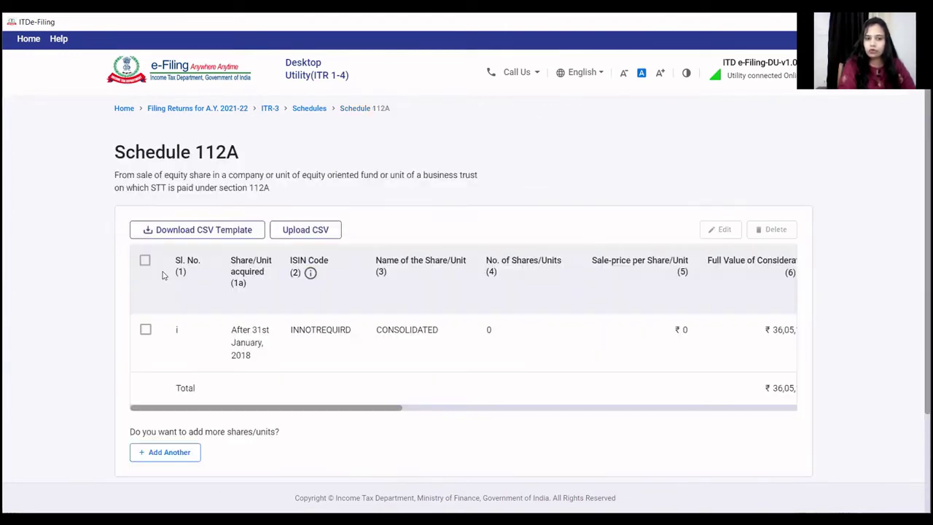
- Edit the CONSOLIDATED share entry, keep its acquisition period as After 31st January, 2018, check the cost and consideration, and save it
click(145, 331)
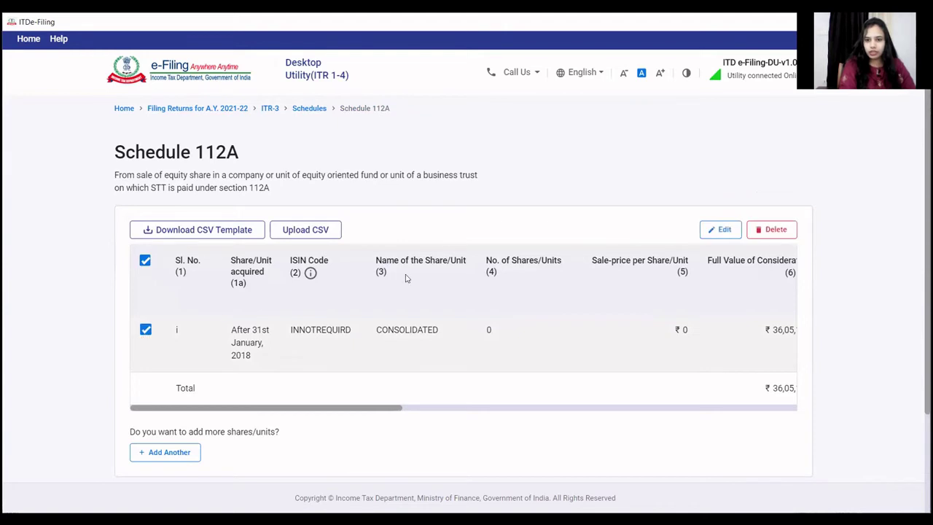
click(723, 229)
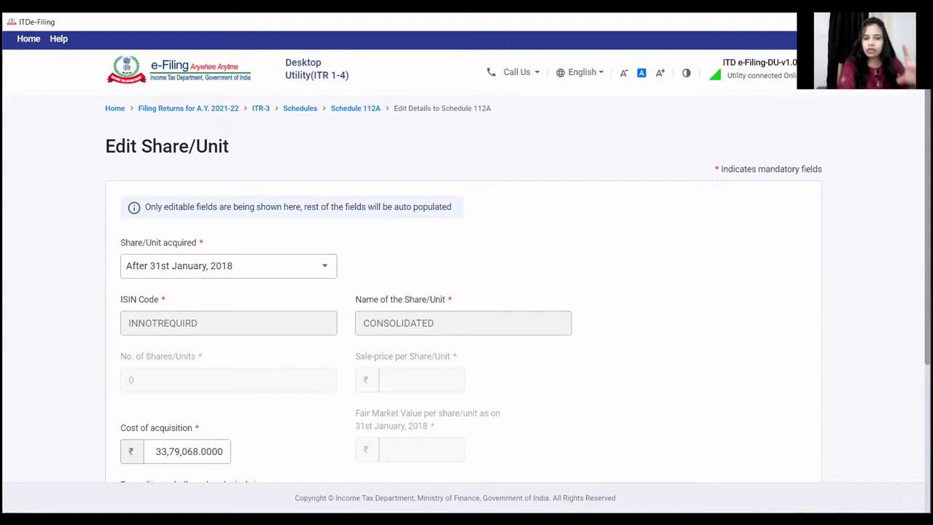
click(266, 276)
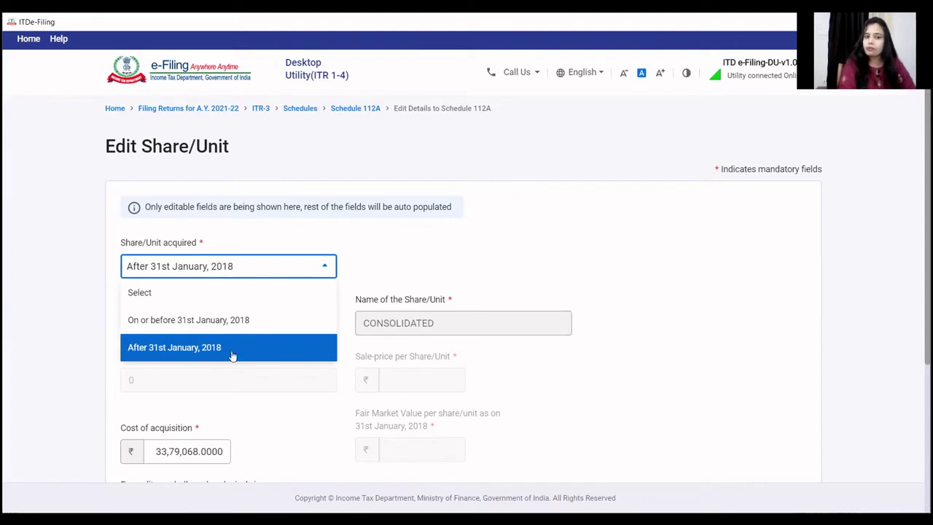
click(609, 262)
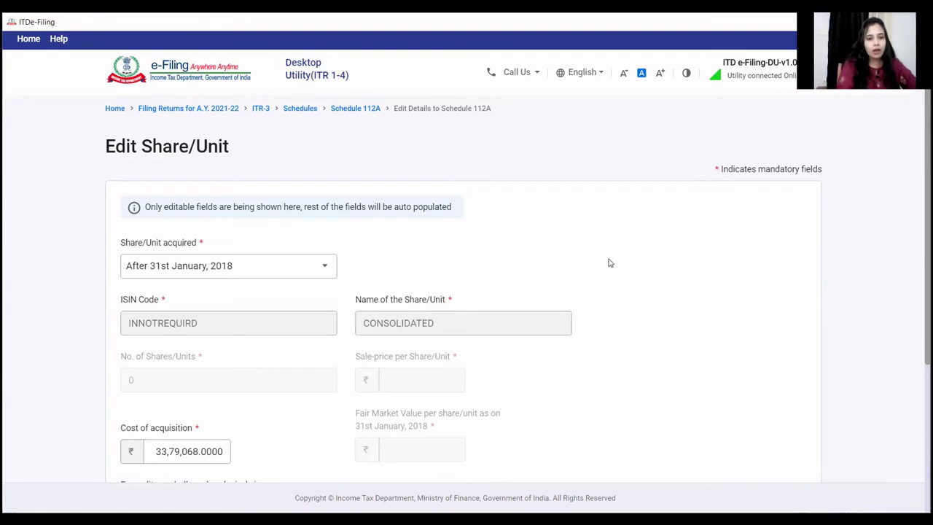
scroll(467, 291, down, 3)
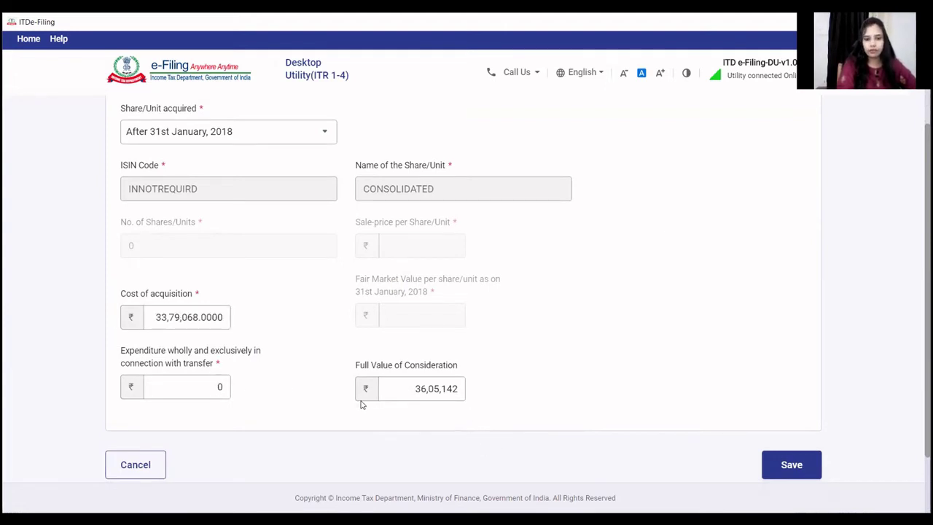
click(806, 465)
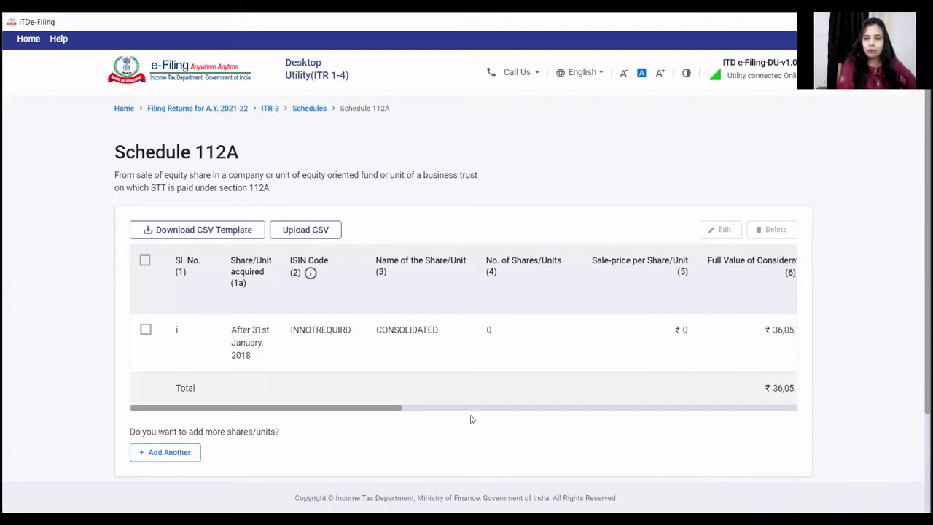
- Check the deductions and balance columns of the share table and confirm Schedule 112A
drag(379, 413, 820, 417)
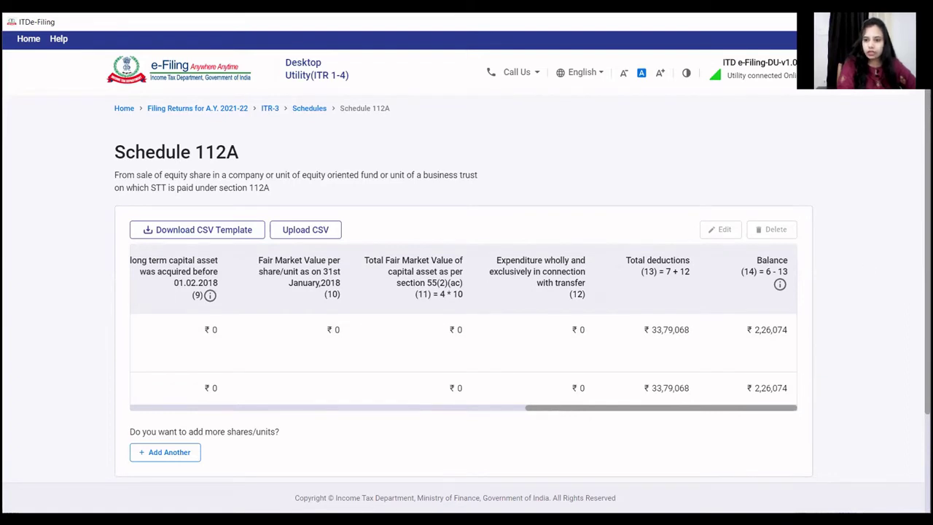
scroll(870, 352, down, 3)
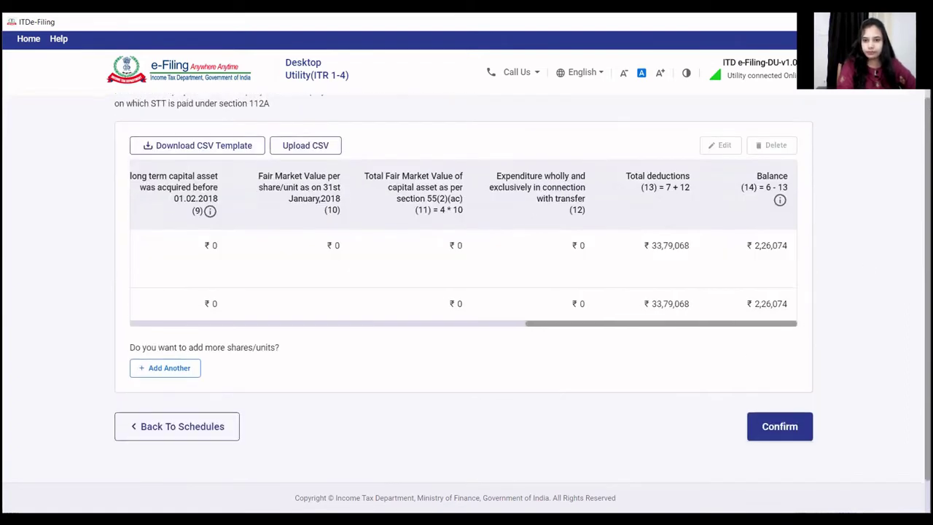
click(792, 392)
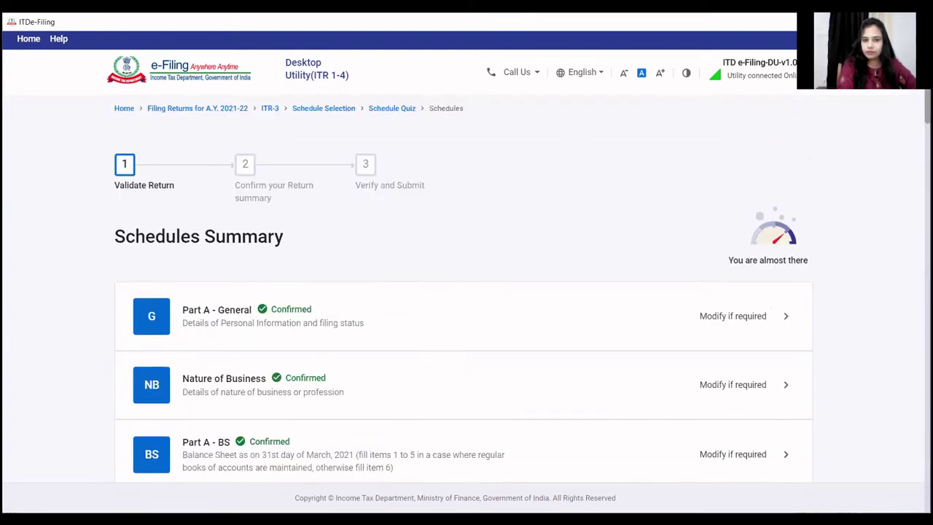
- Reopen Schedule CG from the schedules summary and continue with the already selected types of capital assets
scroll(214, 384, down, 10)
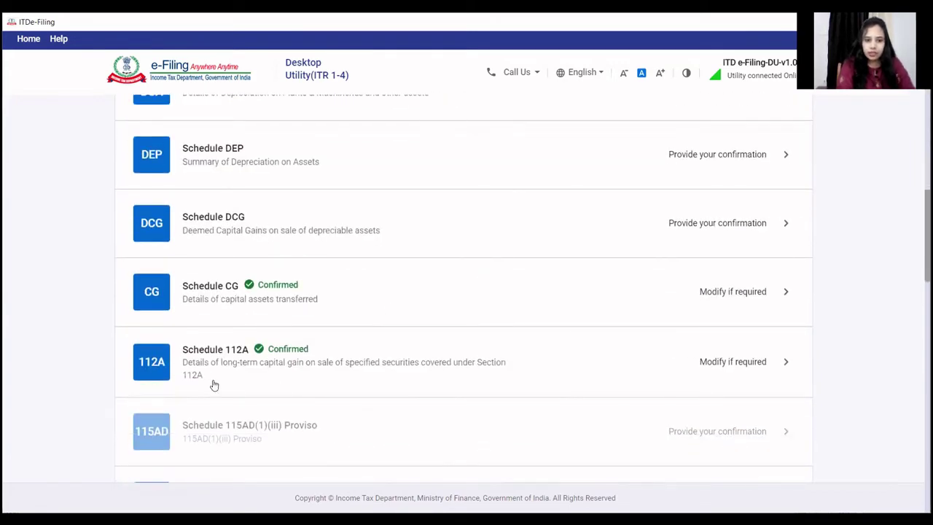
click(222, 304)
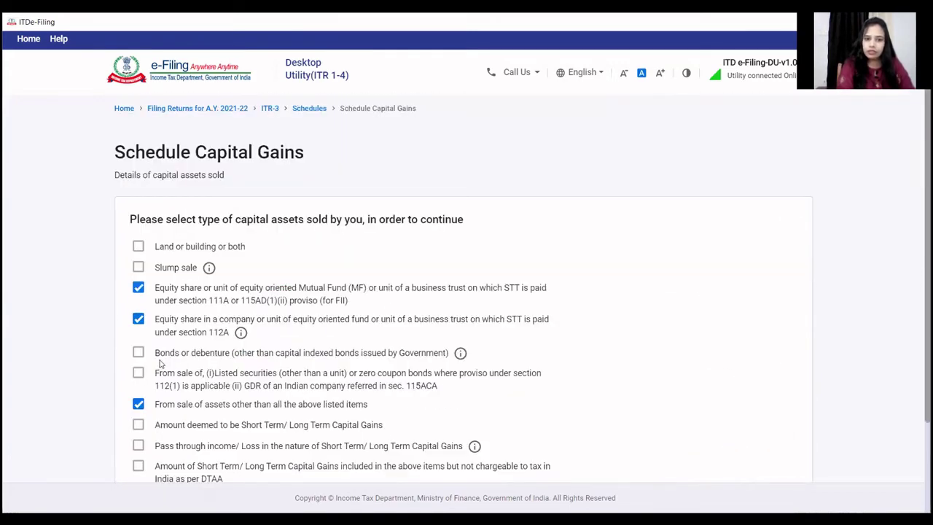
scroll(906, 427, down, 3)
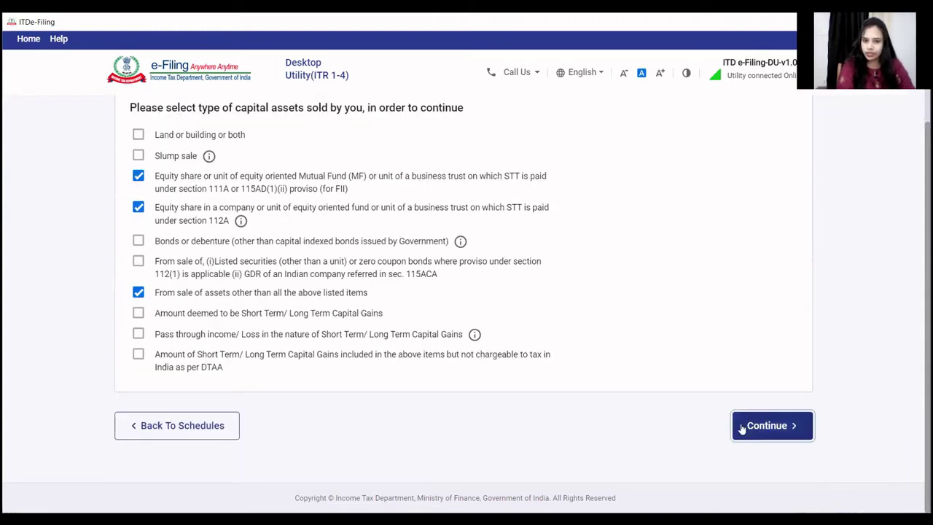
click(742, 430)
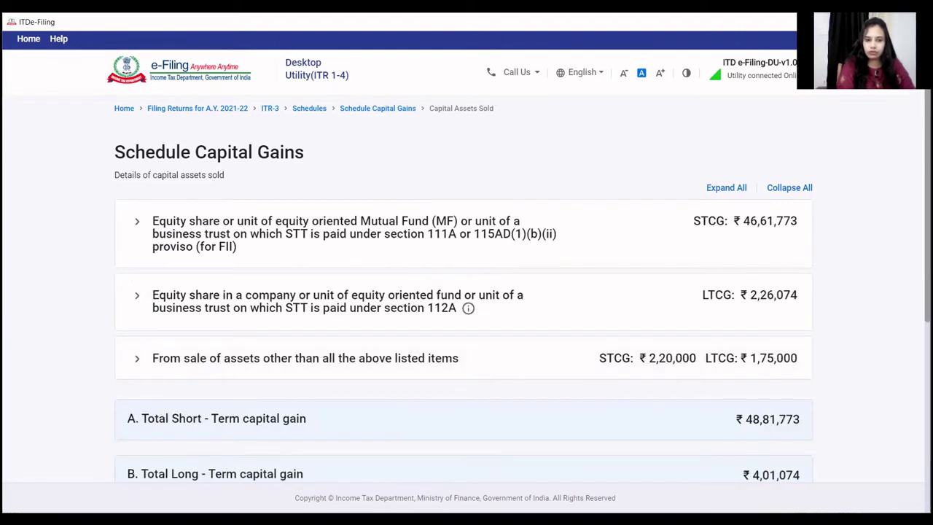
- Open the entry for sale of assets other than all the above listed items for editing
scroll(425, 330, down, 1)
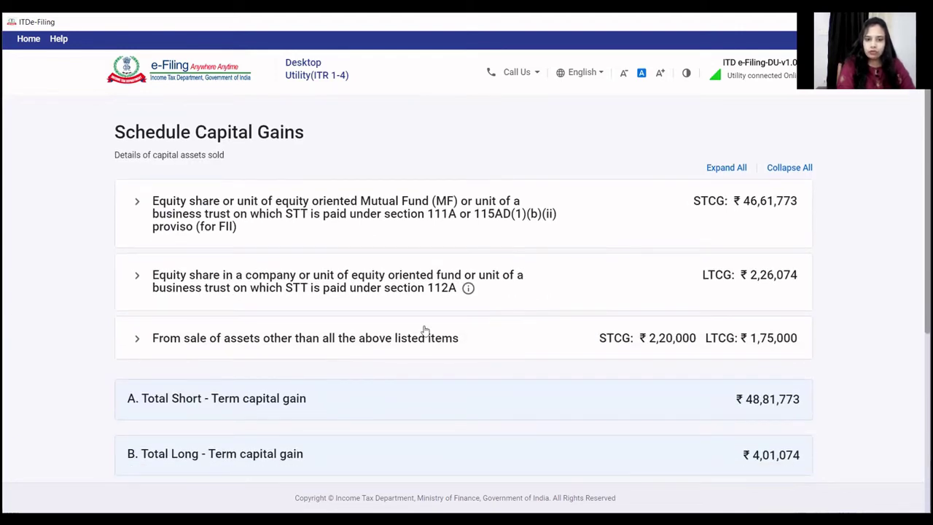
click(425, 331)
click(716, 340)
click(714, 335)
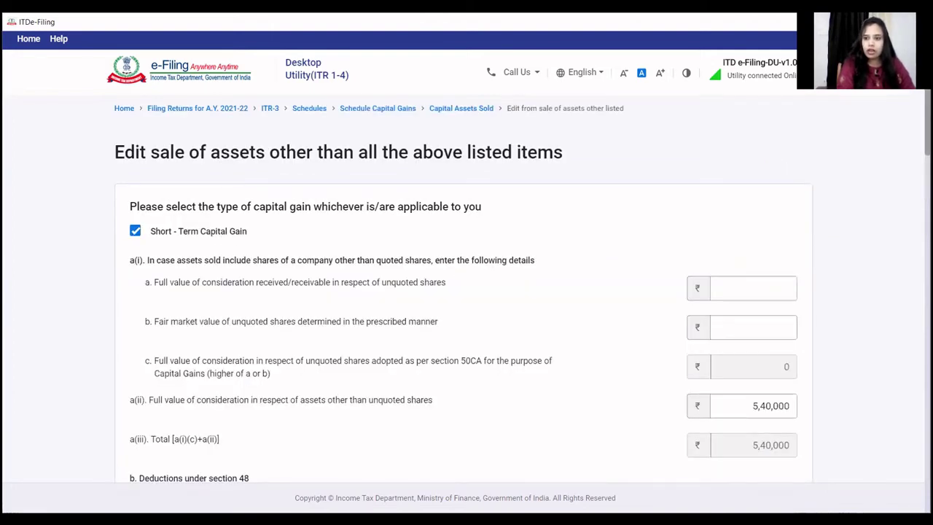
- Review the short-term and long-term gain sections for other assets, including consideration, section 48 deductions and section 54 deductions
scroll(467, 291, down, 1)
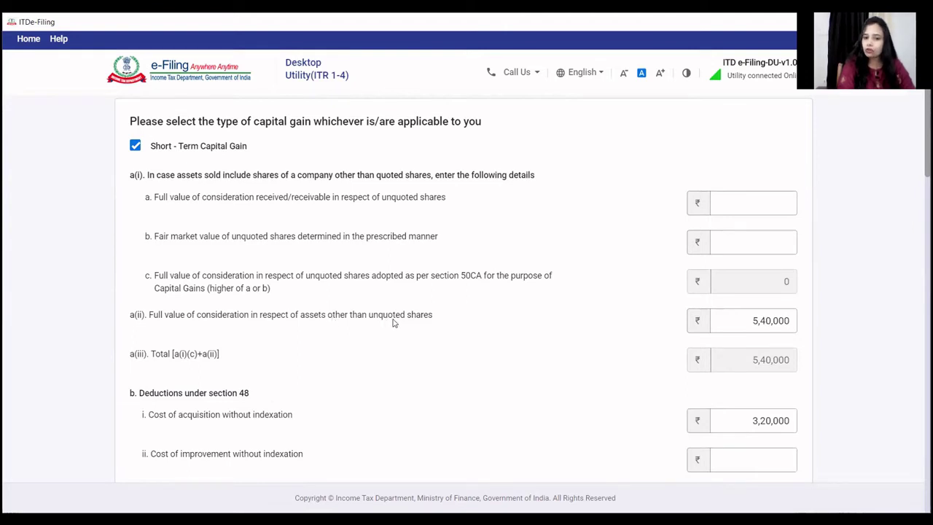
click(758, 324)
click(776, 337)
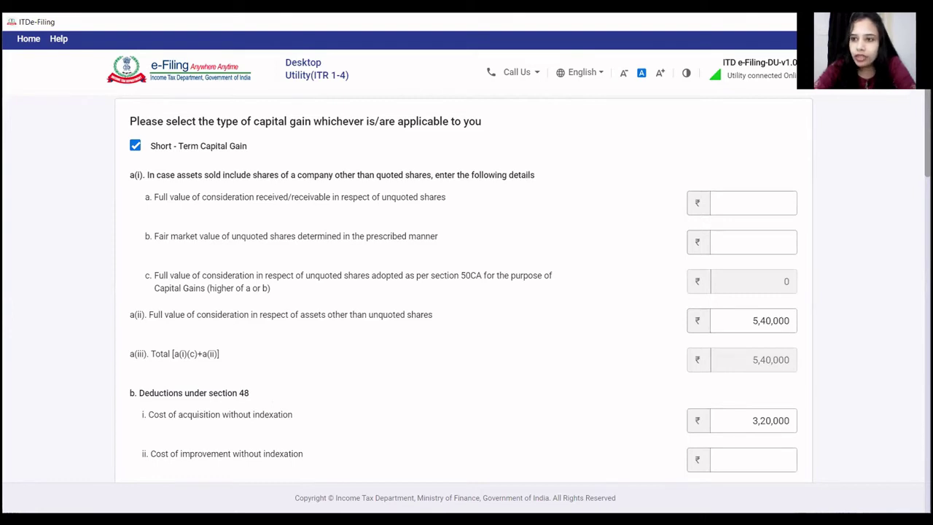
scroll(466, 291, down, 2)
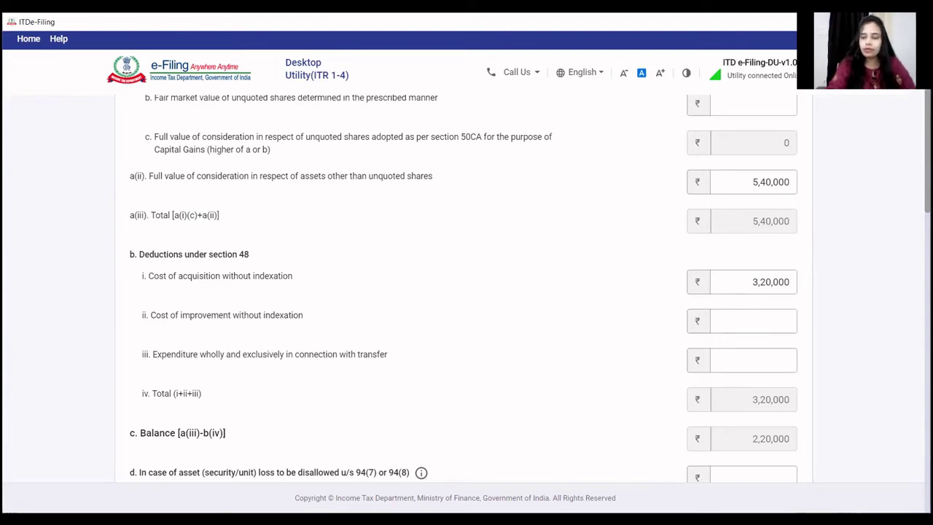
scroll(464, 288, down, 2)
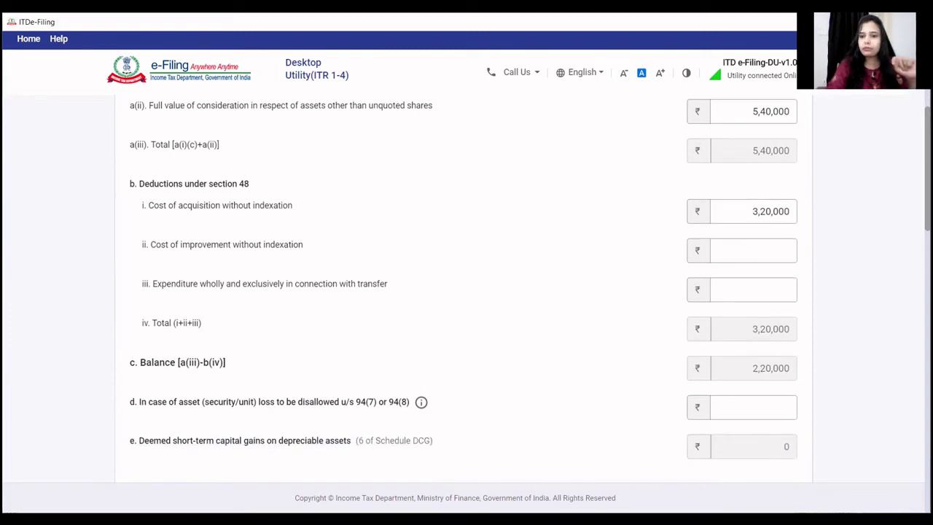
scroll(464, 288, down, 1)
scroll(463, 288, up, 2)
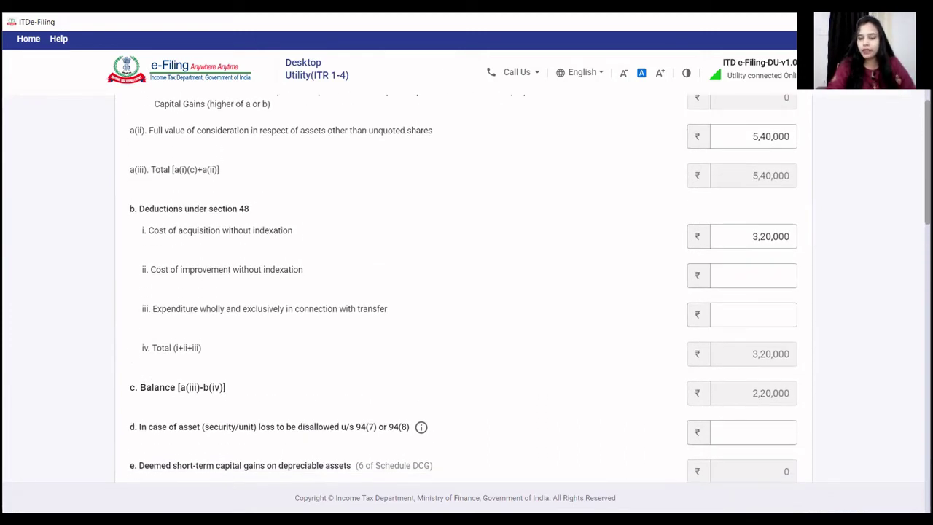
scroll(464, 288, down, 5)
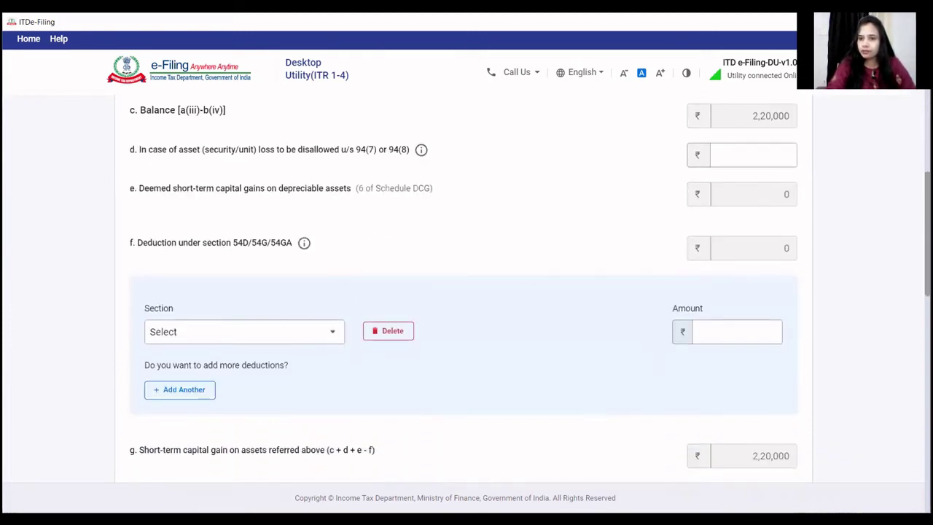
scroll(802, 273, up, 3)
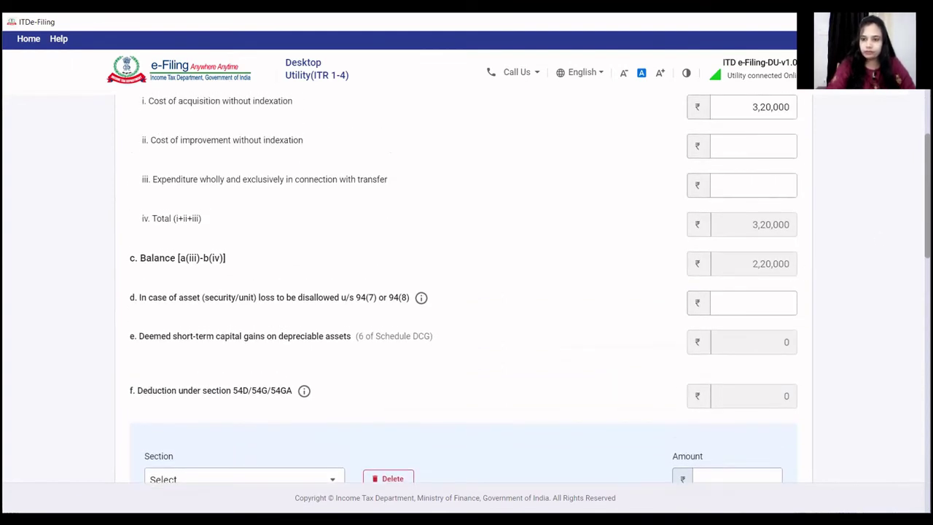
scroll(463, 291, down, 7)
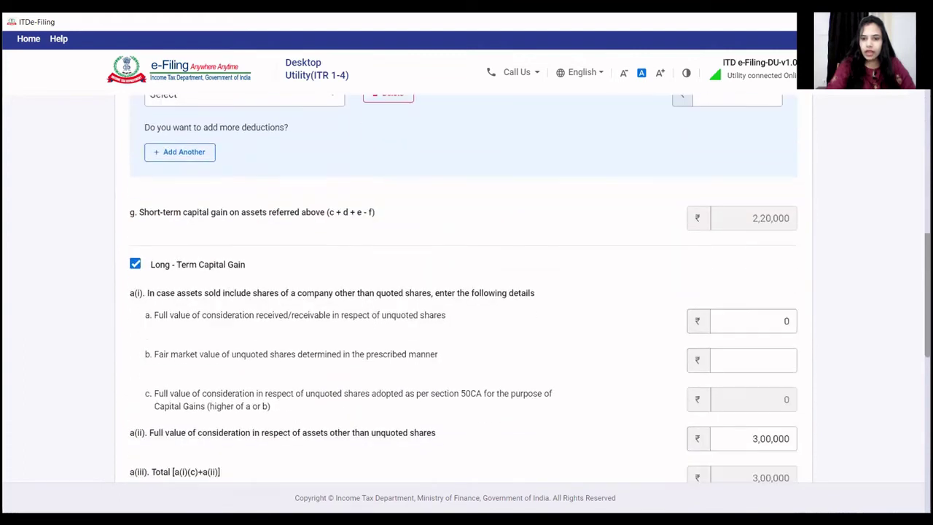
scroll(464, 291, down, 2)
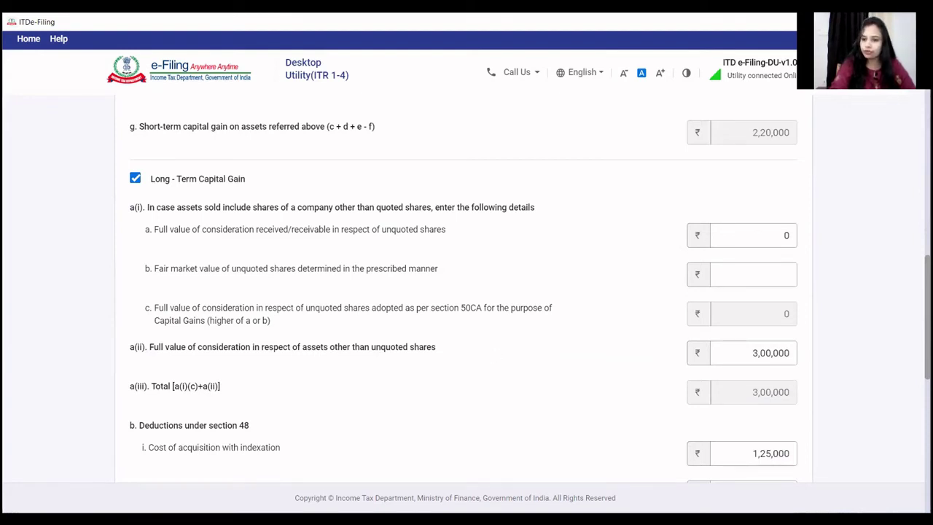
scroll(848, 313, down, 2)
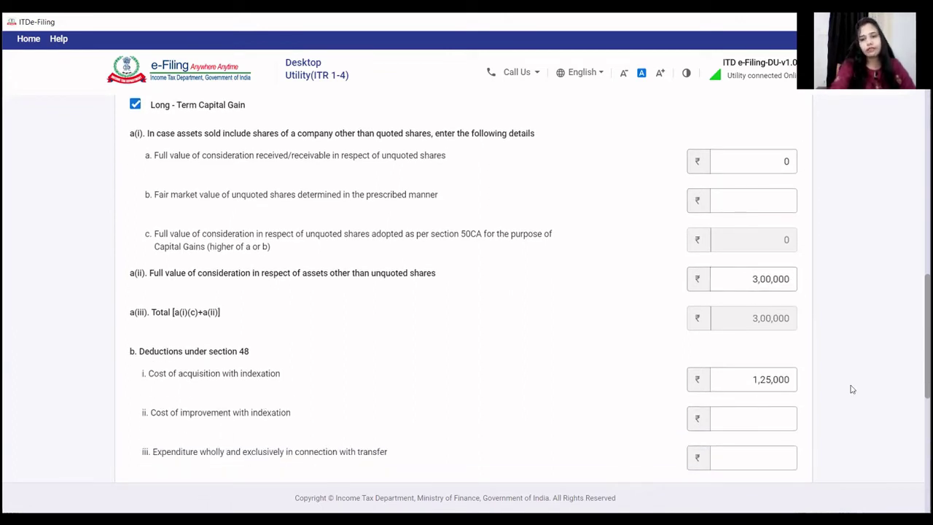
scroll(906, 407, down, 7)
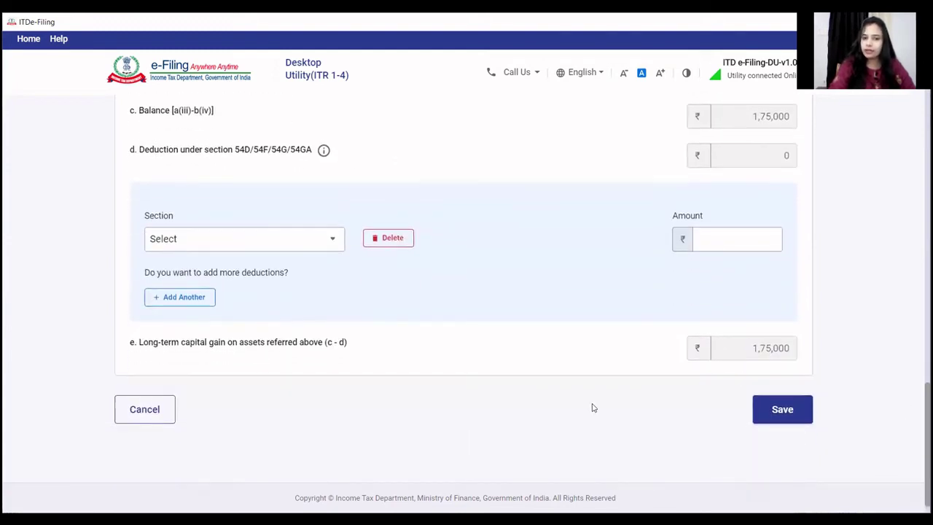
- Save the entry for sale of assets other than the above listed items and confirm Schedule Capital Gains
click(772, 420)
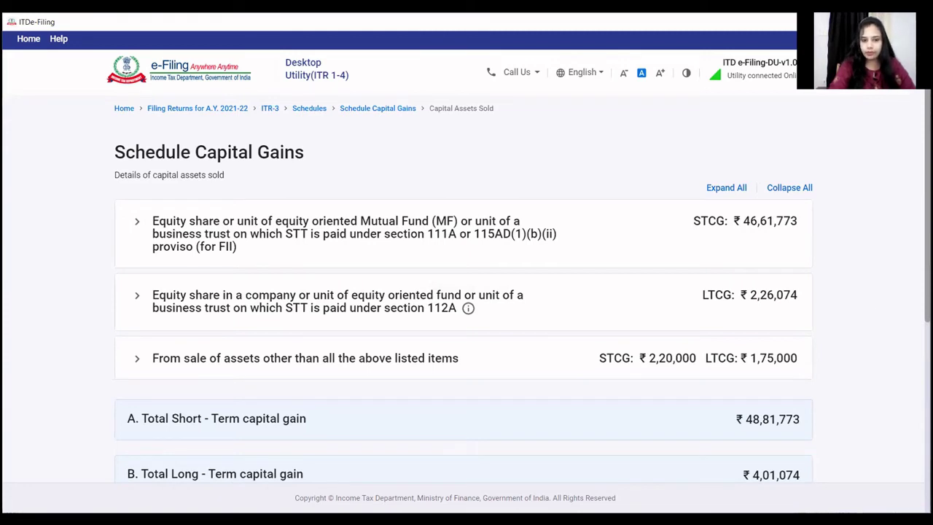
scroll(466, 291, down, 5)
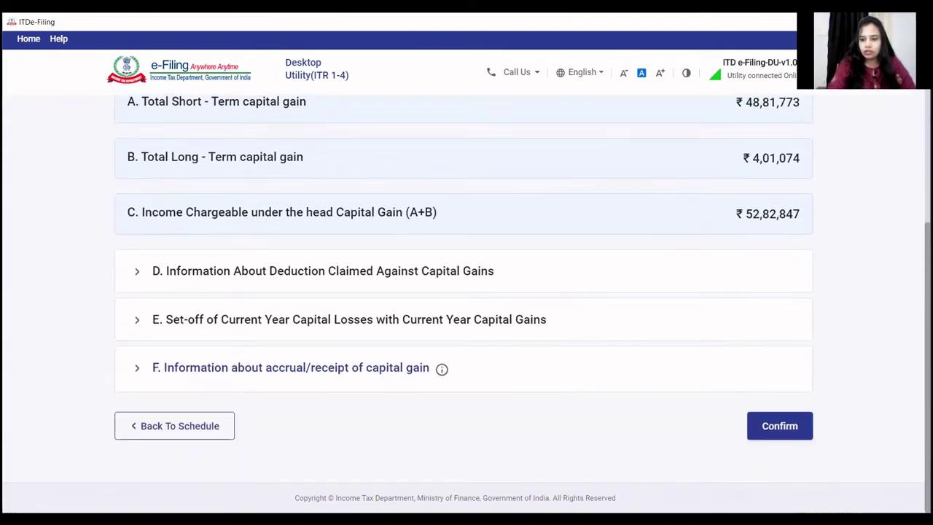
click(758, 428)
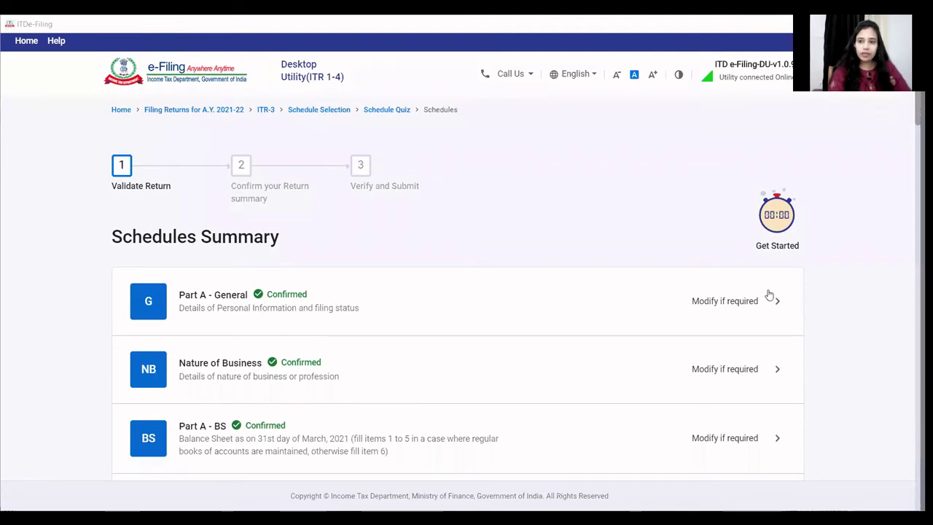
- Open Schedule CYLA, the details of income after set off of current year losses, from the schedules summary
scroll(457, 292, down, 7)
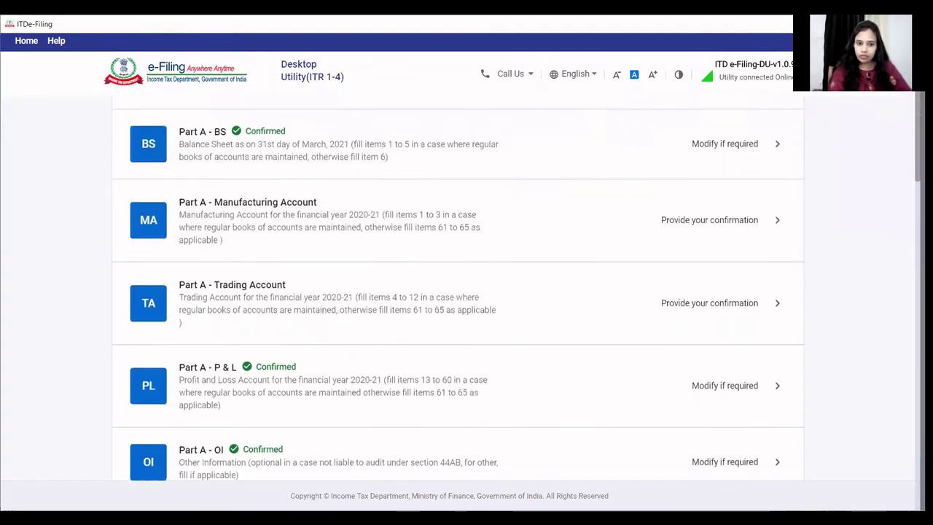
scroll(458, 292, down, 4)
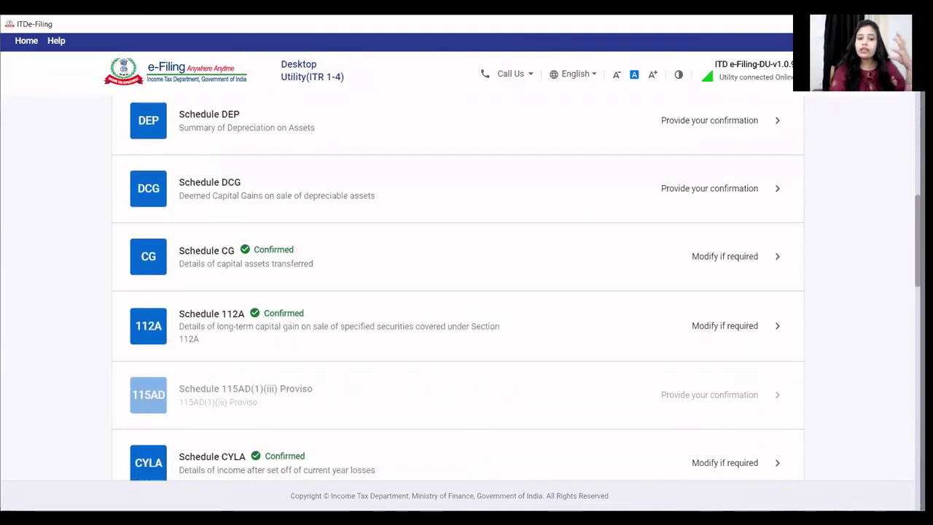
scroll(458, 291, down, 3)
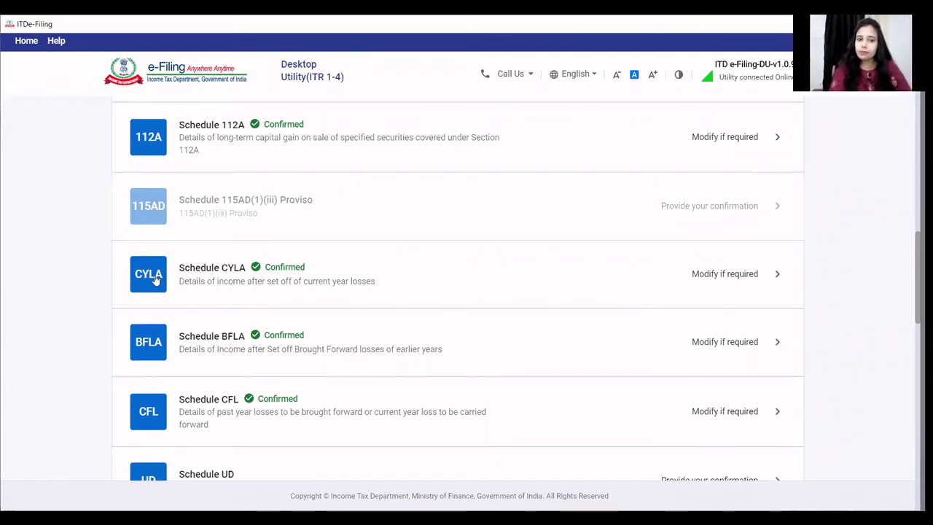
click(262, 273)
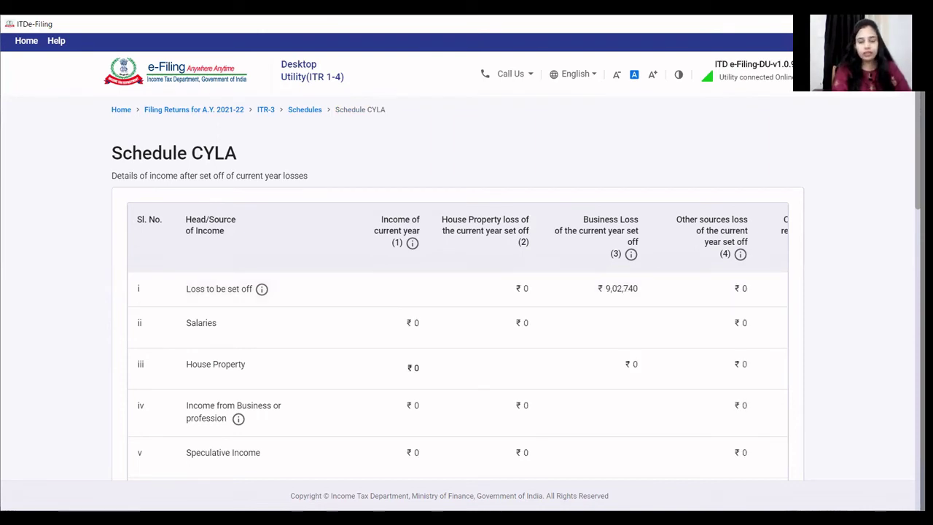
- Check how the current year business loss is set off against each income head and confirm Schedule CYLA
scroll(457, 291, down, 1)
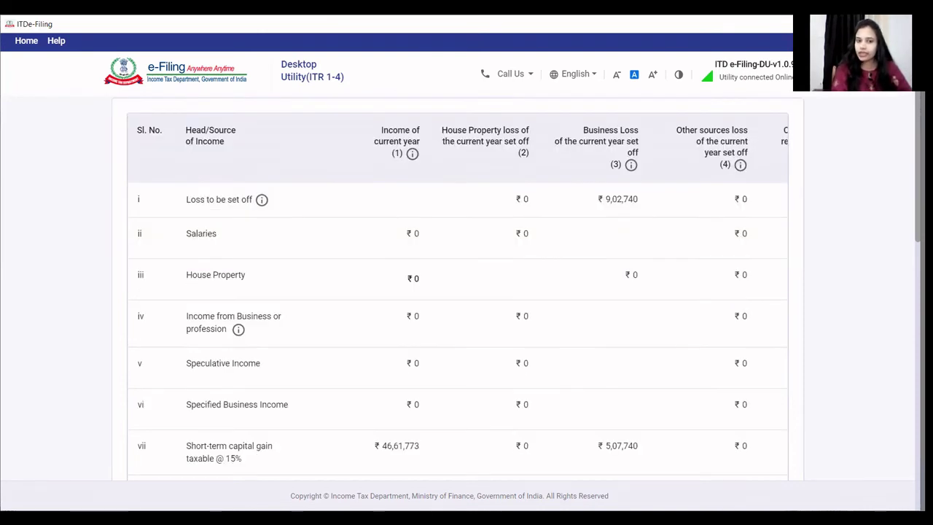
scroll(458, 291, down, 1)
scroll(458, 291, down, 1)
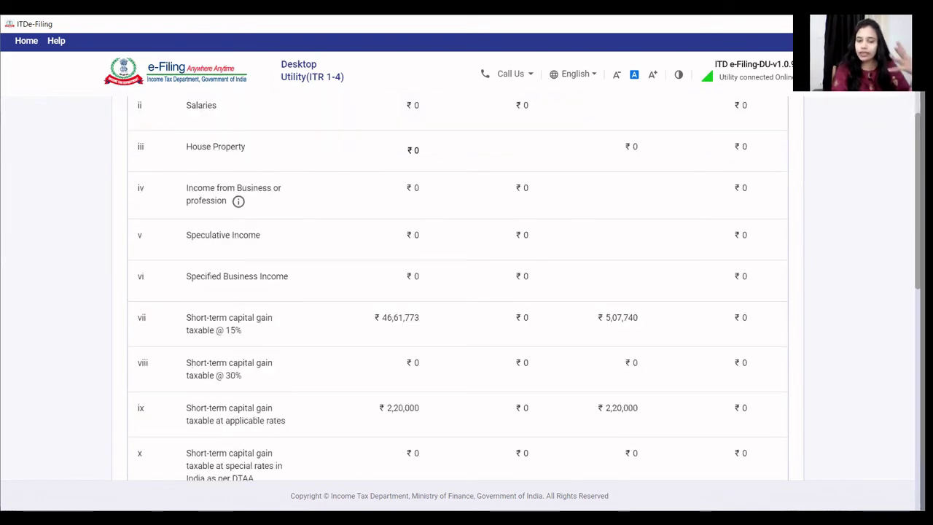
scroll(458, 291, down, 1)
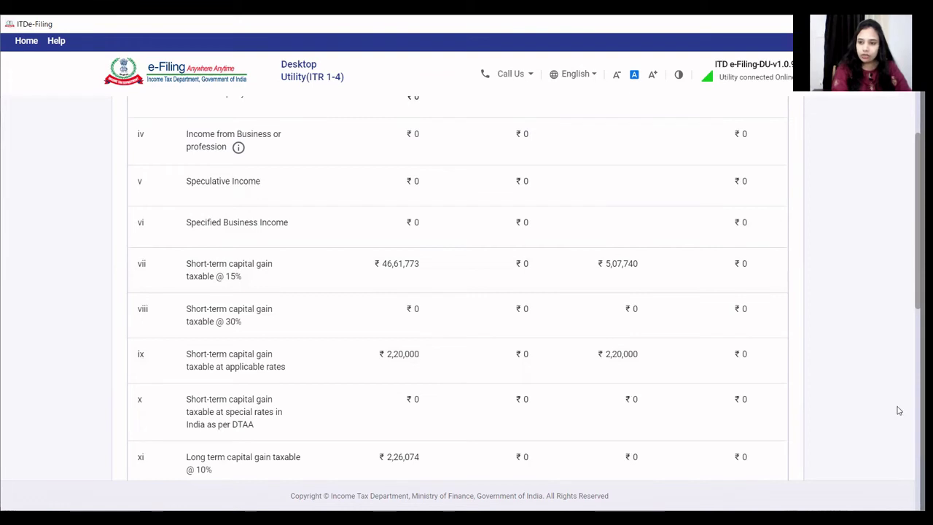
scroll(898, 437, down, 5)
scroll(607, 352, down, 2)
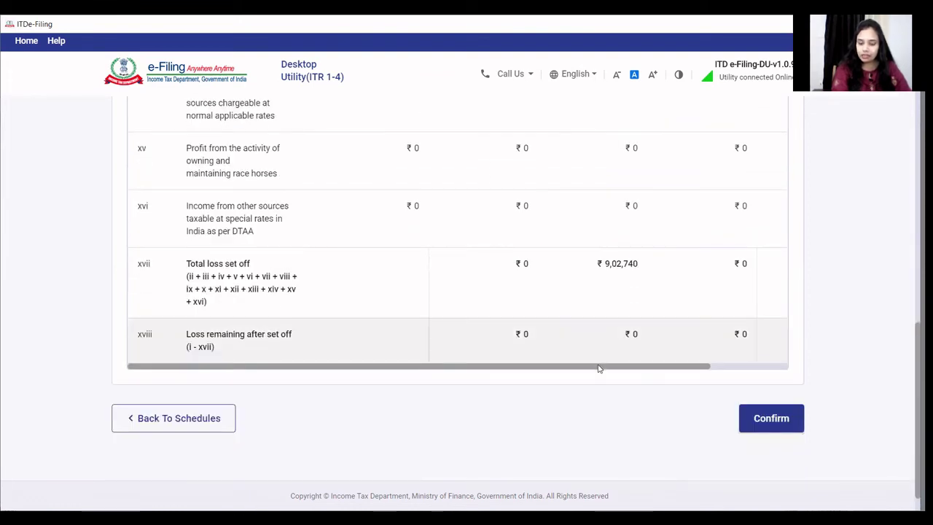
scroll(865, 410, right, 2)
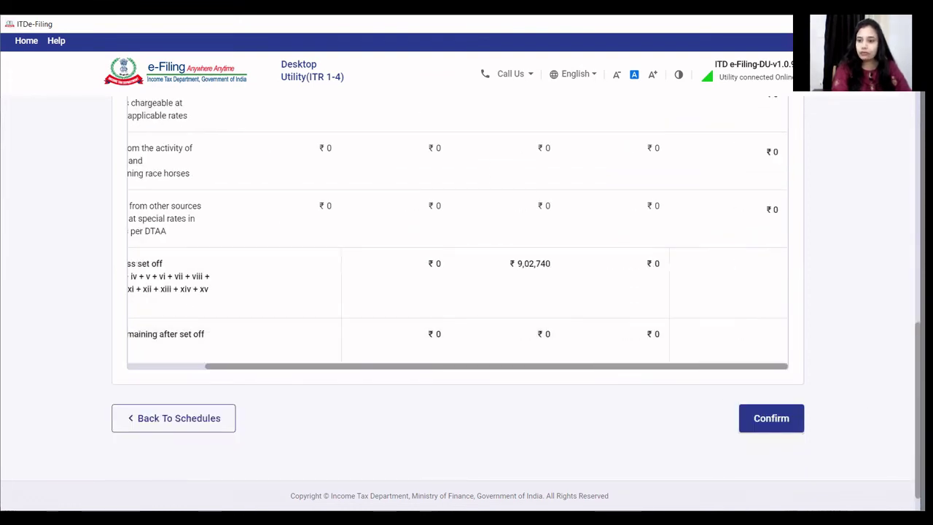
scroll(467, 291, up, 1)
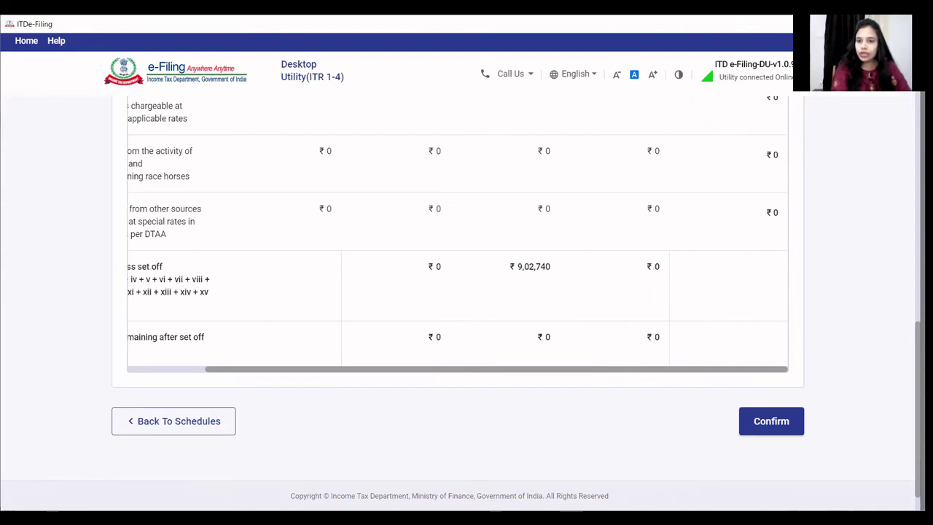
scroll(739, 202, up, 5)
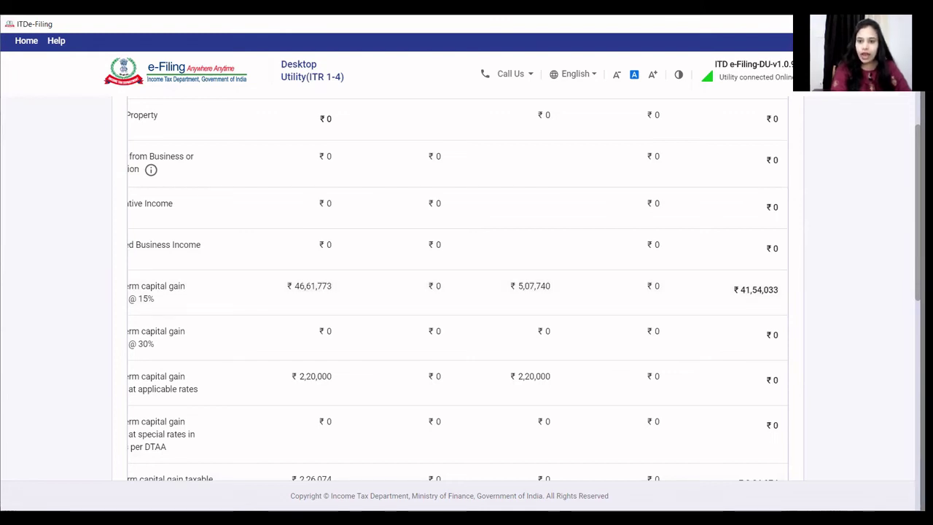
scroll(457, 291, down, 3)
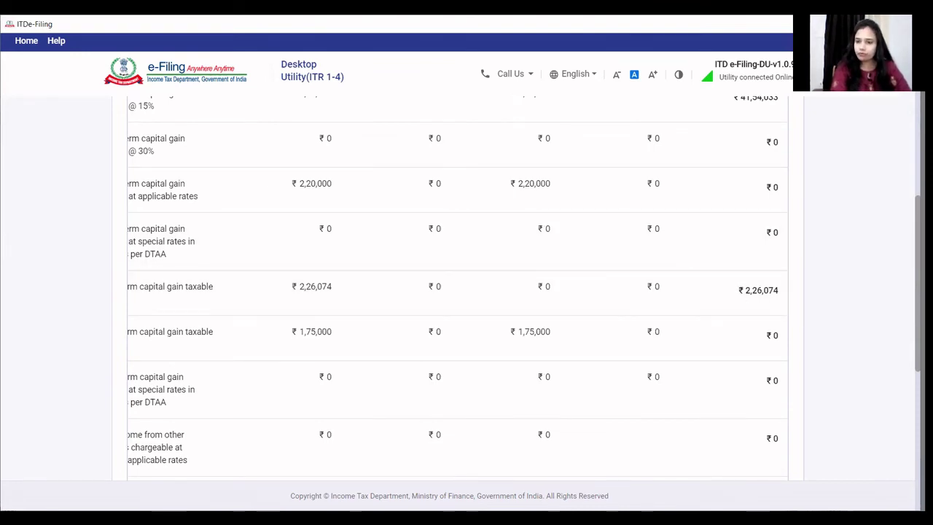
scroll(900, 445, down, 5)
click(750, 391)
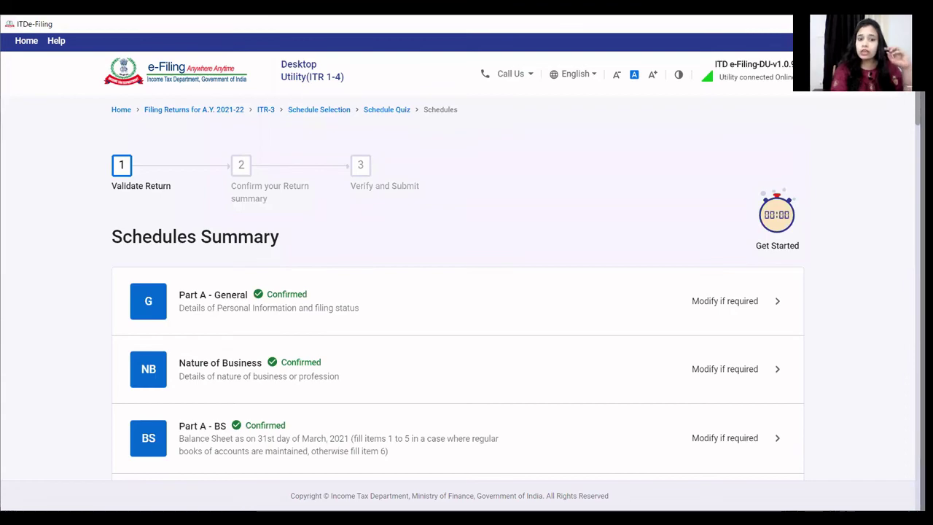
- Open Schedule BFLA, the details of income after set off of brought forward losses, from the schedules summary
scroll(845, 249, down, 8)
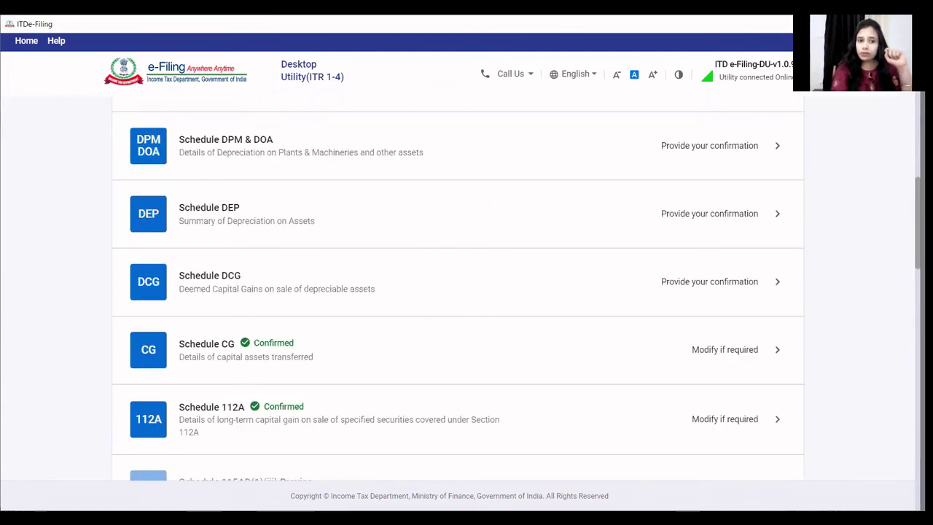
scroll(457, 291, up, 5)
scroll(458, 291, up, 2)
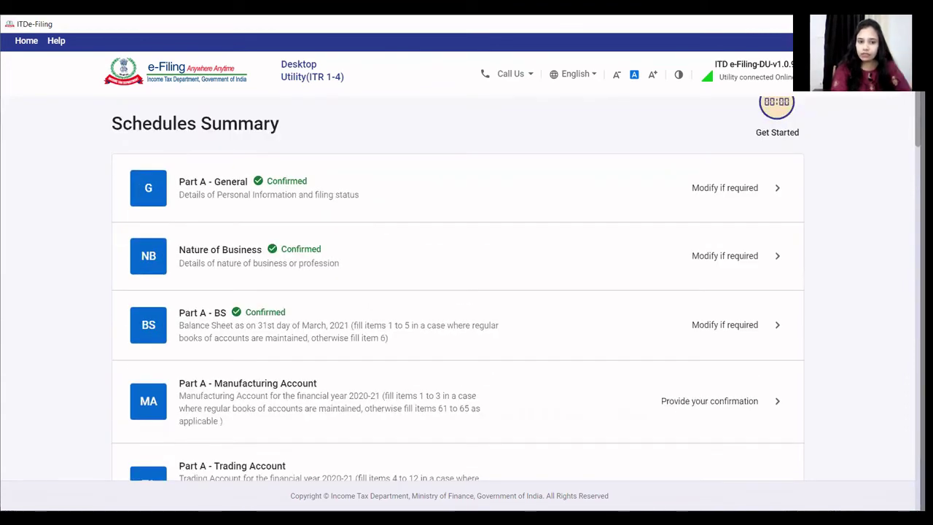
scroll(458, 292, down, 8)
scroll(185, 325, down, 5)
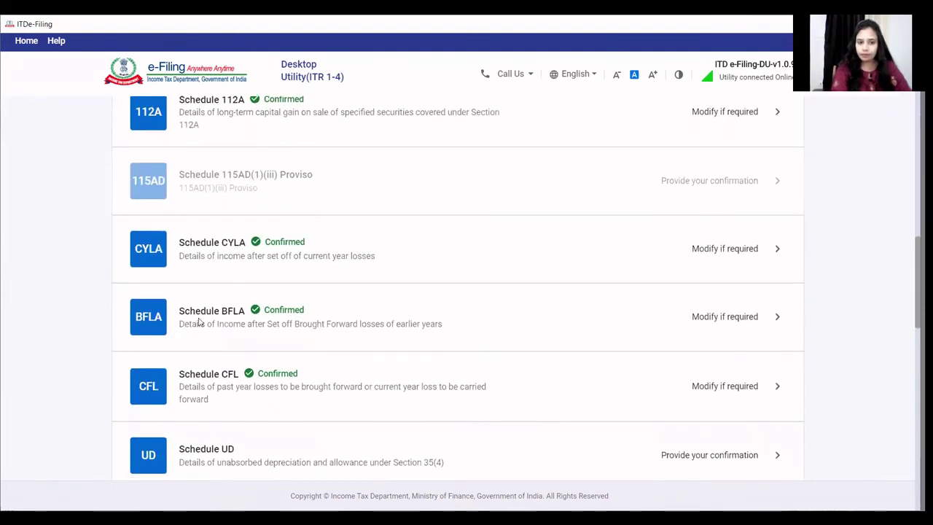
click(186, 323)
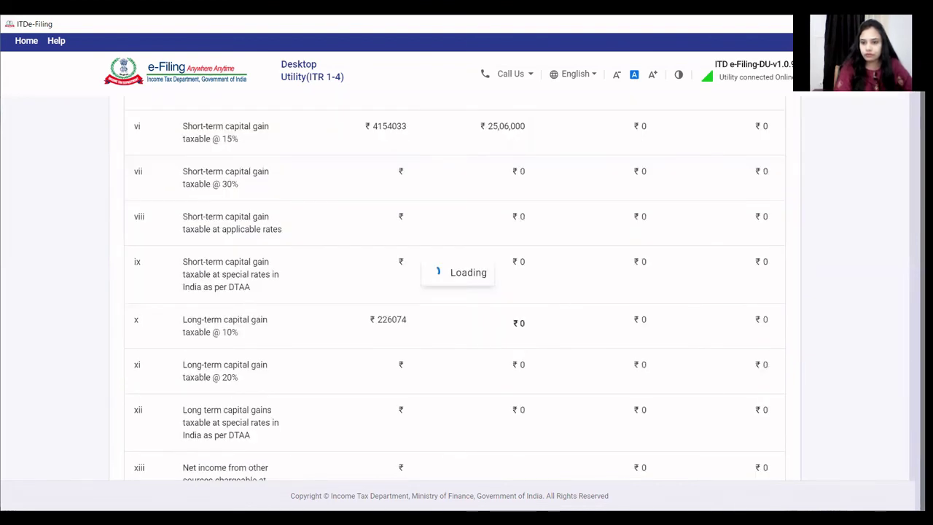
- Leave Schedule BFLA for the schedules summary and open Schedule CFL, the details of losses to be carried forward to future years
scroll(879, 478, down, 5)
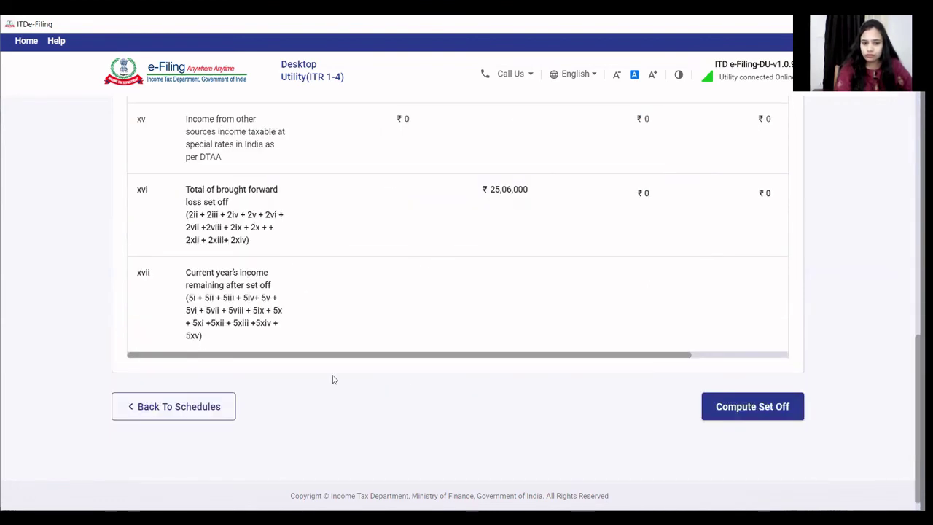
click(203, 407)
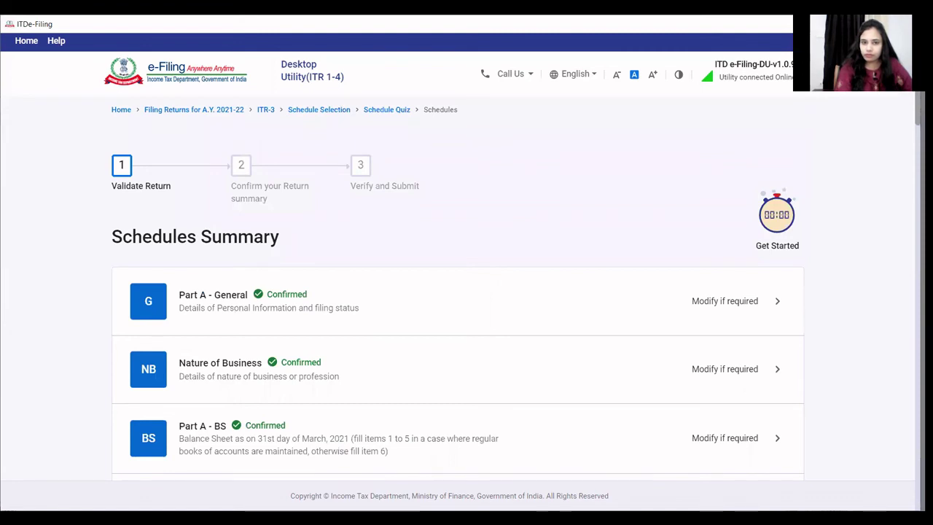
scroll(466, 292, down, 5)
scroll(904, 310, down, 4)
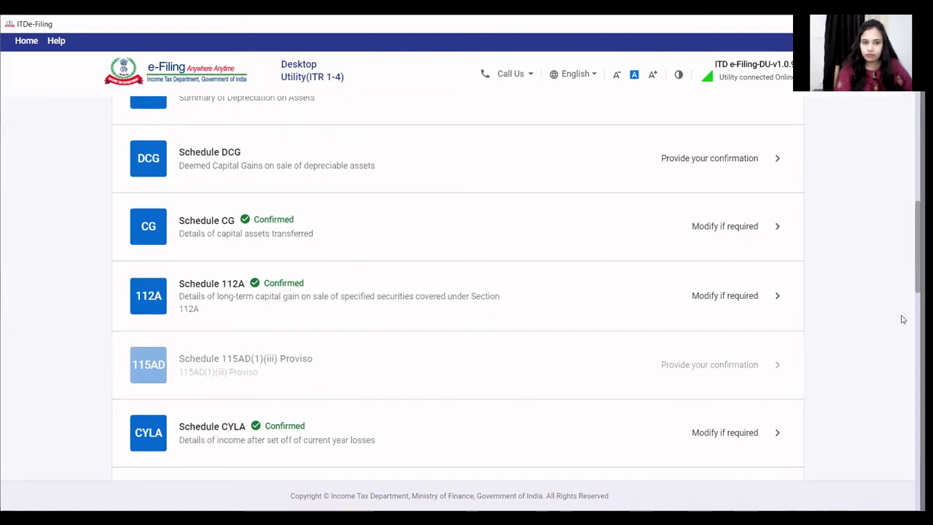
scroll(218, 403, down, 2)
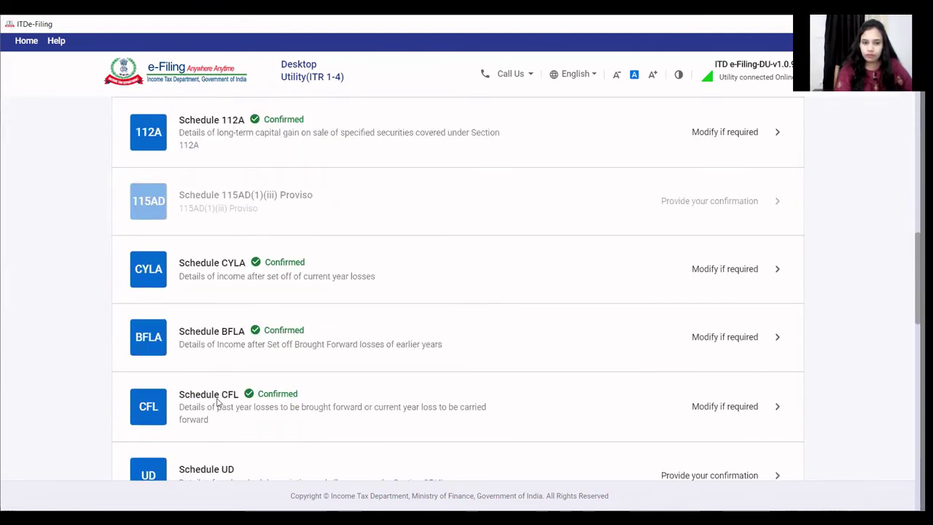
click(175, 405)
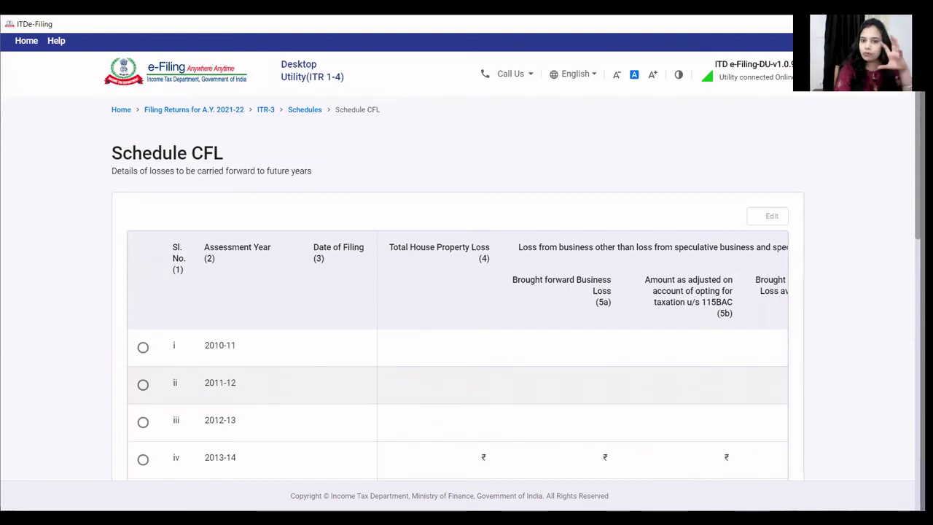
- Examine the earlier assessment year rows and the loss total rows in Schedule CFL
scroll(457, 291, down, 1)
double_click(216, 284)
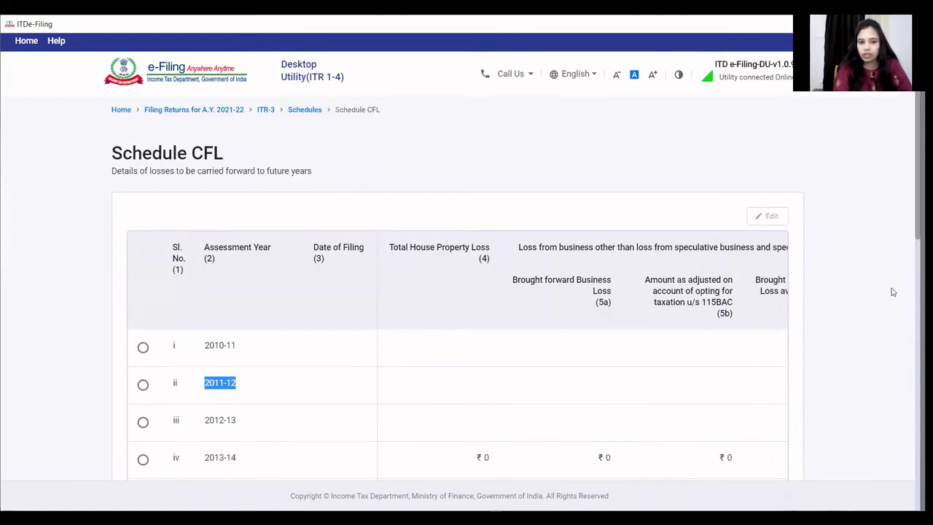
scroll(893, 306, down, 2)
scroll(888, 357, down, 2)
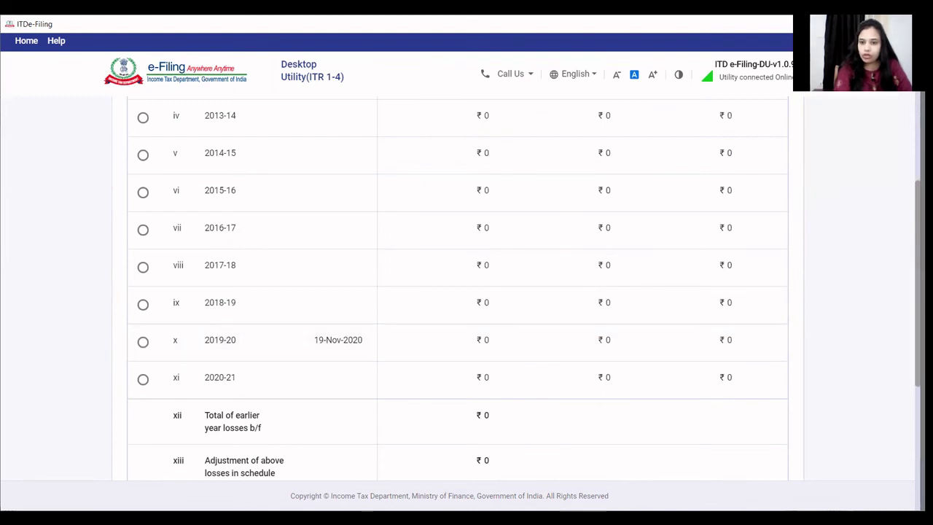
scroll(467, 291, down, 1)
scroll(507, 369, down, 1)
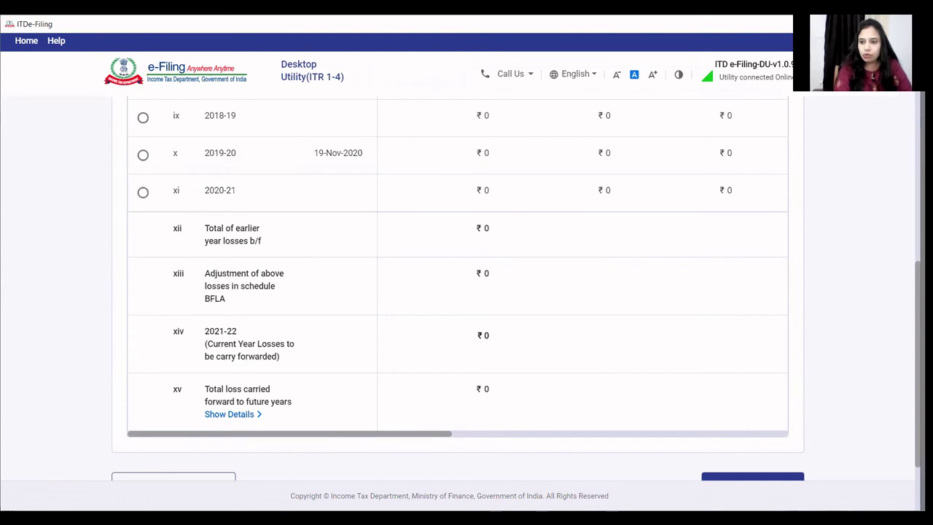
scroll(458, 291, up, 1)
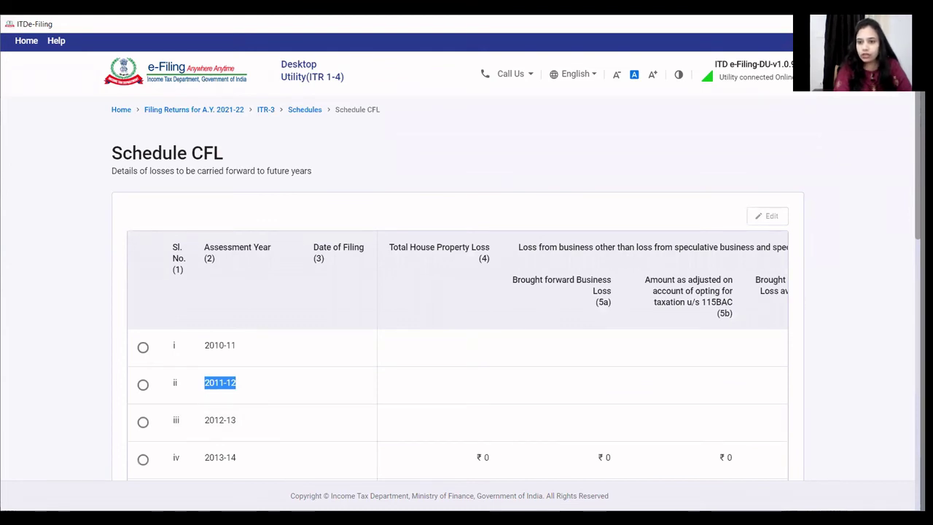
scroll(458, 292, down, 3)
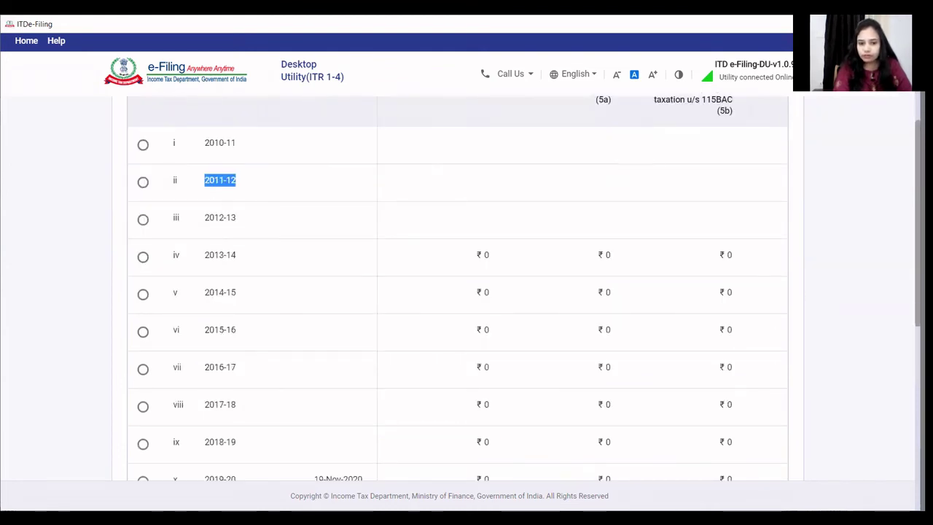
scroll(458, 291, up, 1)
scroll(458, 292, down, 4)
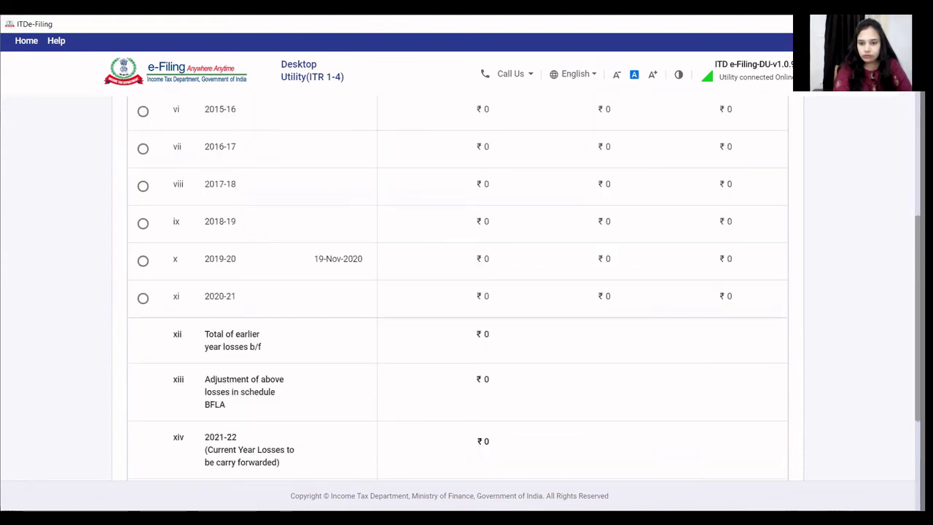
scroll(431, 473, down, 2)
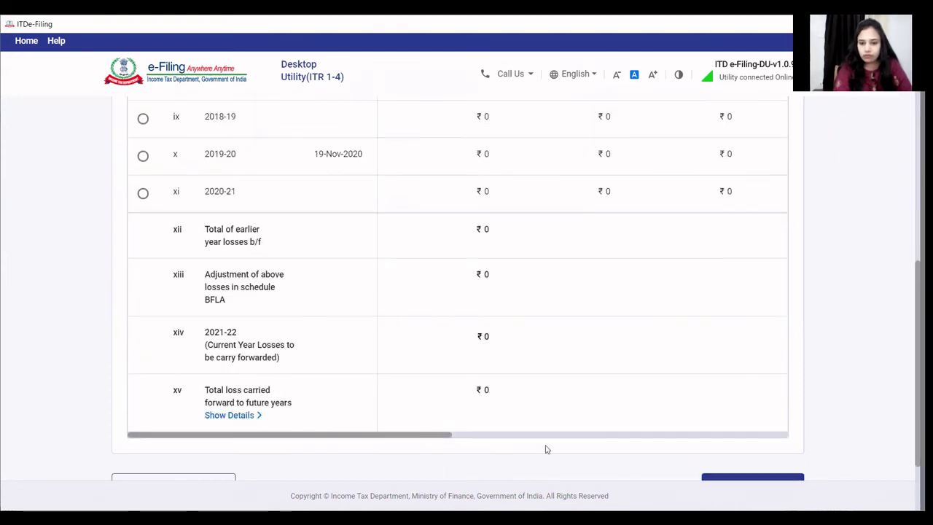
- Examine the speculative business, short-term and long-term capital loss columns of Schedule CFL for every assessment year and the totals
scroll(672, 423, right, 3)
scroll(733, 417, right, 3)
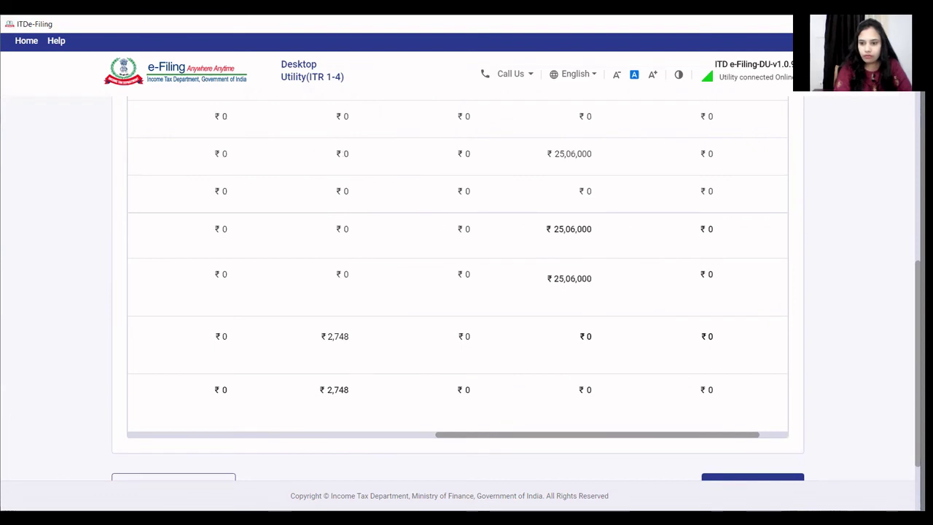
scroll(458, 292, up, 5)
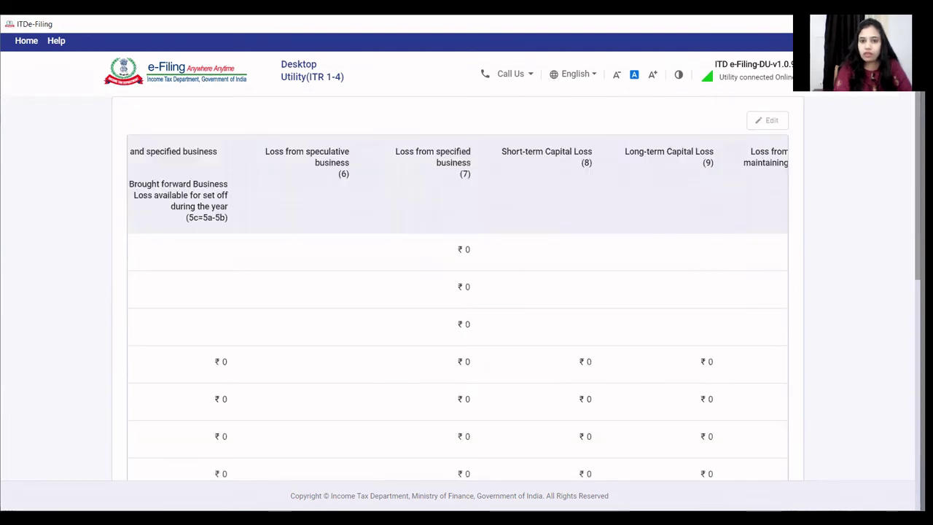
scroll(458, 292, up, 1)
scroll(458, 291, down, 1)
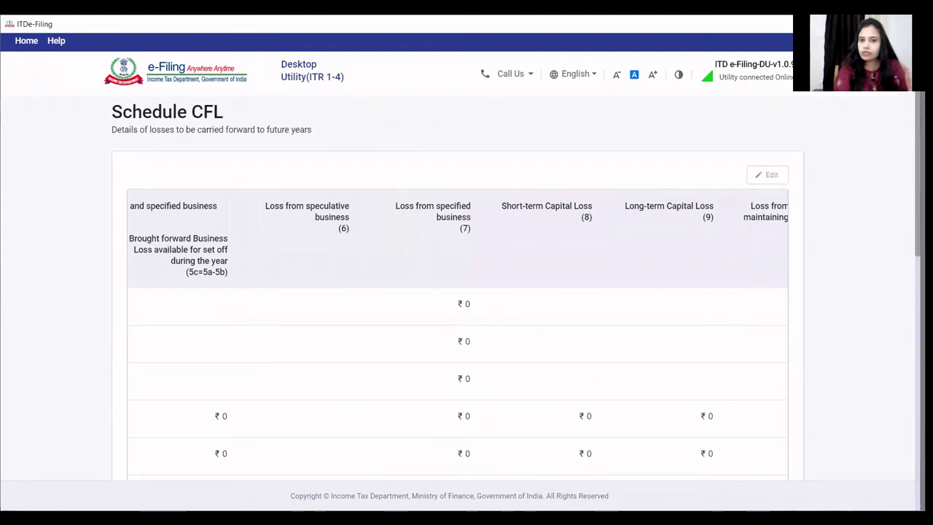
scroll(458, 292, down, 1)
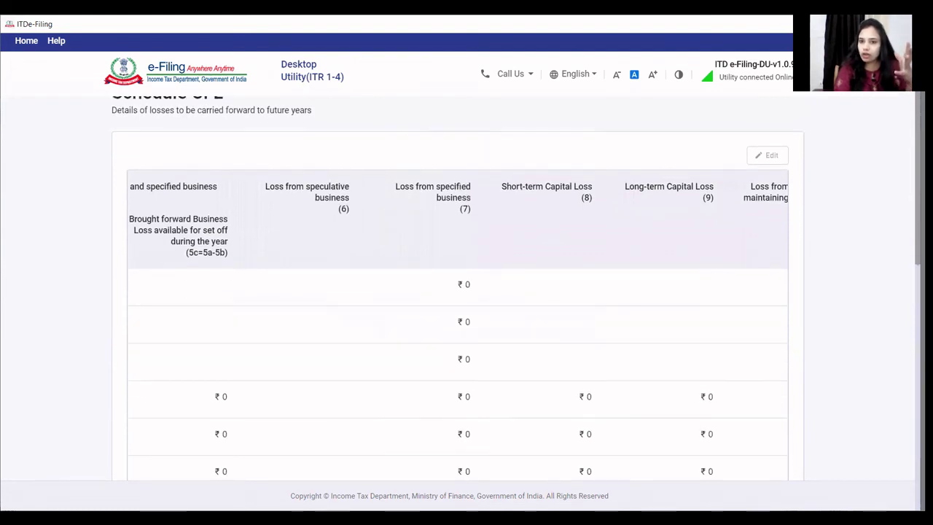
scroll(458, 291, down, 2)
scroll(458, 291, down, 5)
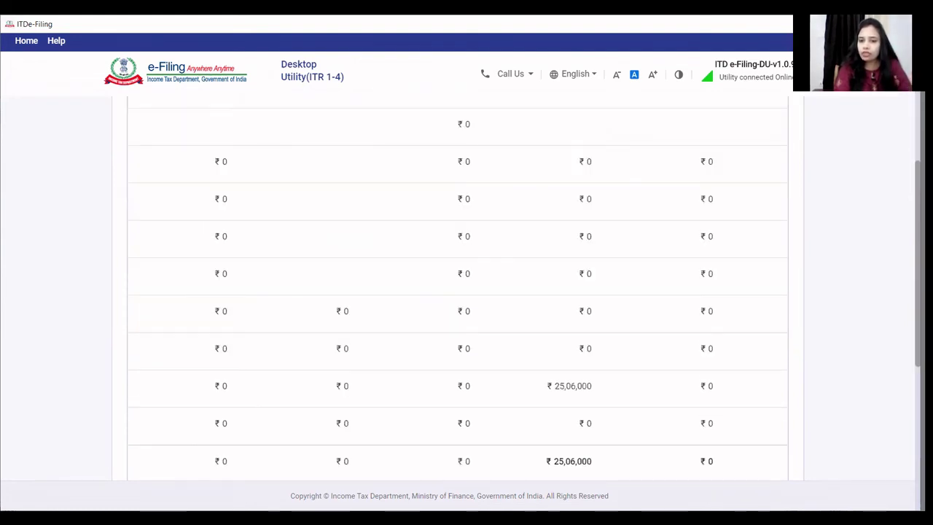
scroll(458, 291, down, 1)
scroll(457, 292, down, 1)
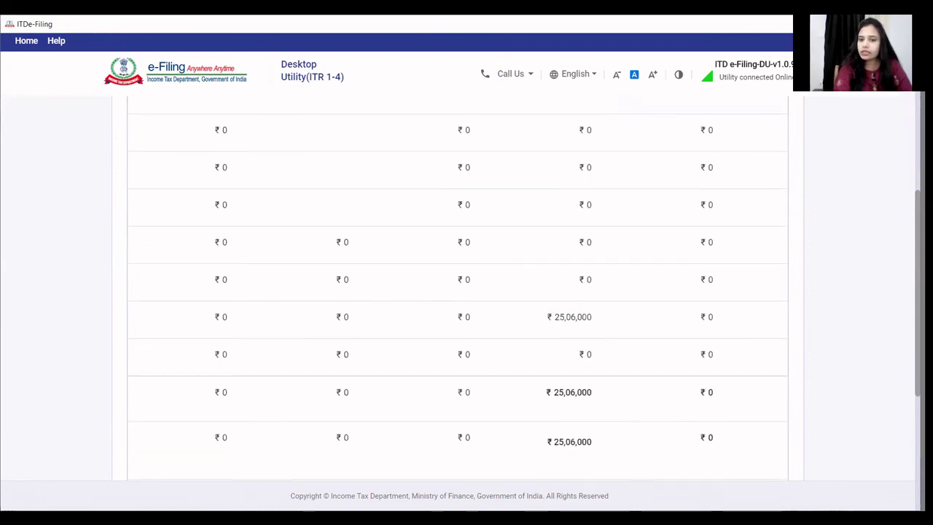
scroll(458, 291, down, 2)
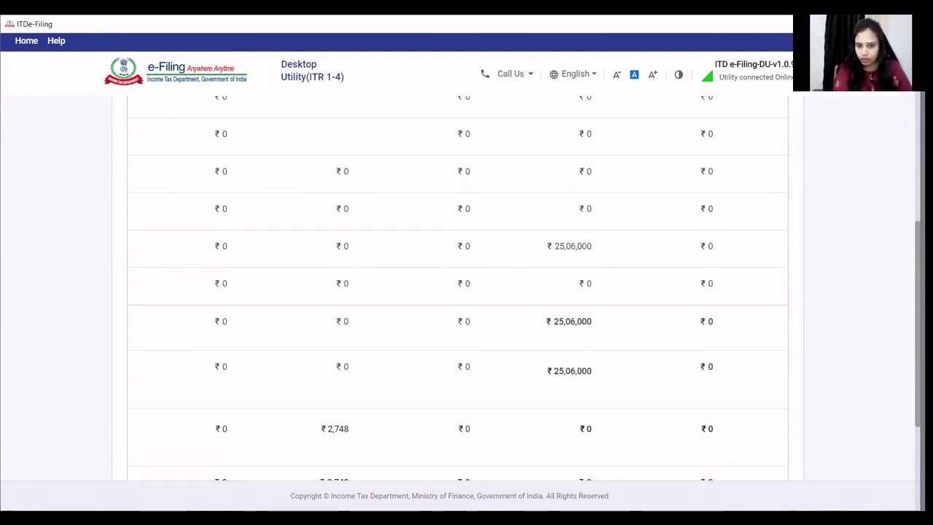
scroll(458, 292, down, 3)
scroll(634, 421, down, 1)
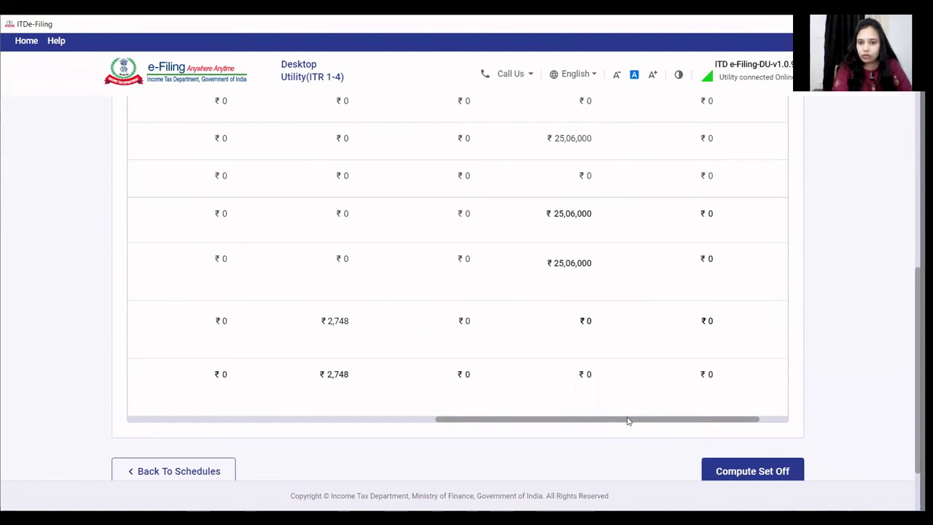
- Check the 2021-22 current year losses to be carried forward across the loss columns and compute the set off in Schedule CFL
scroll(376, 448, left, 3)
scroll(315, 437, left, 3)
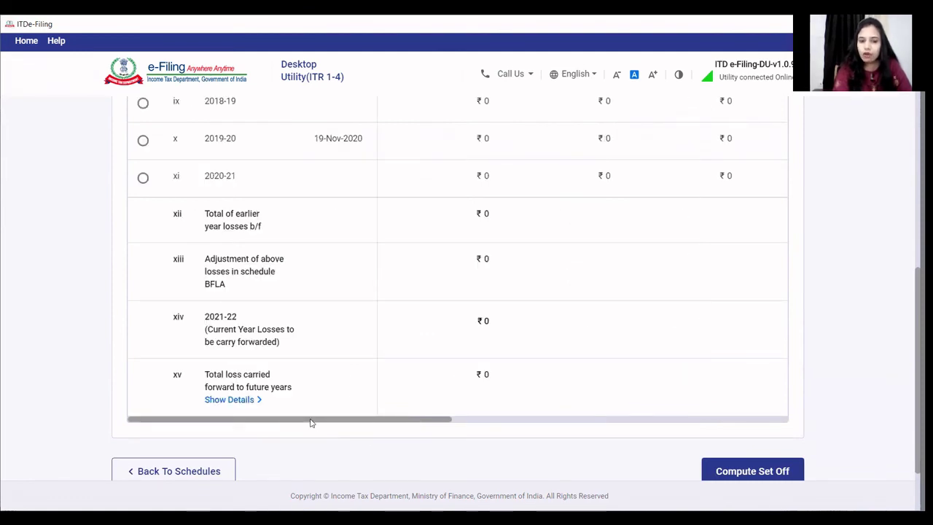
scroll(360, 425, right, 5)
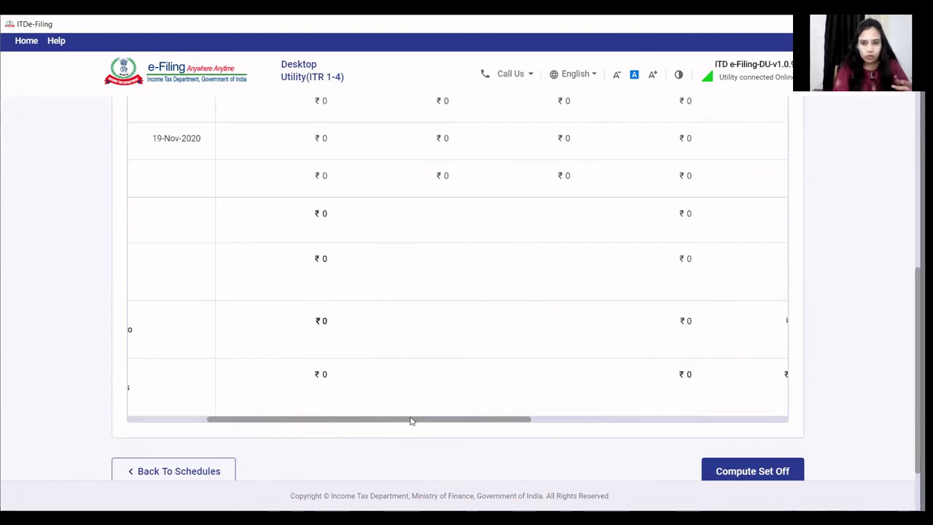
scroll(452, 434, right, 1)
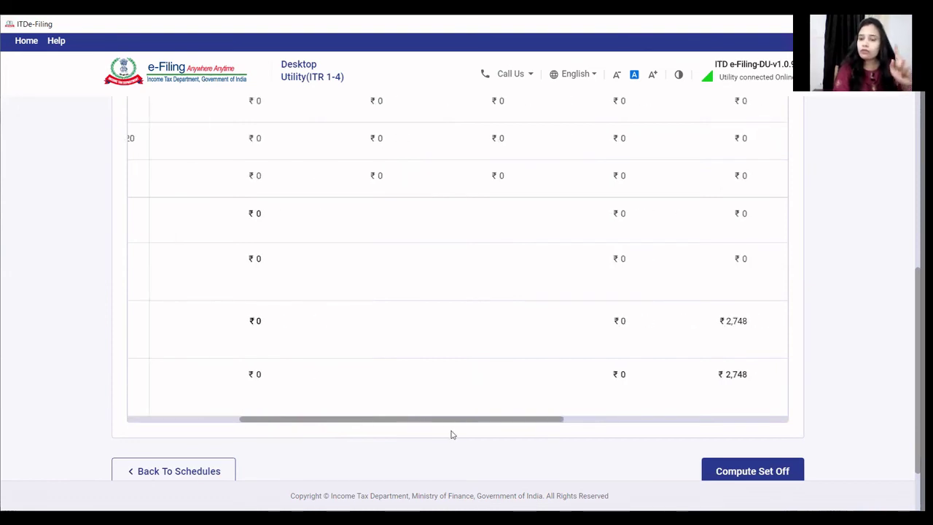
scroll(452, 435, right, 2)
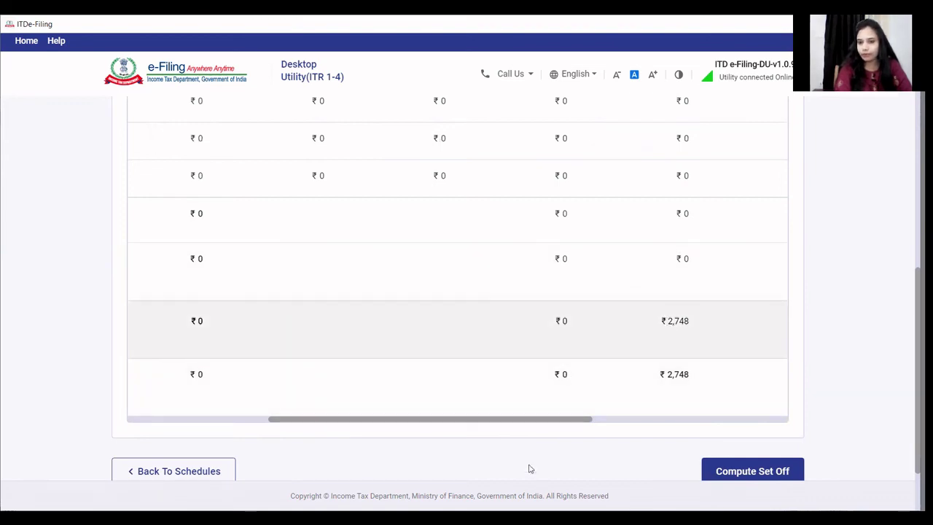
click(786, 472)
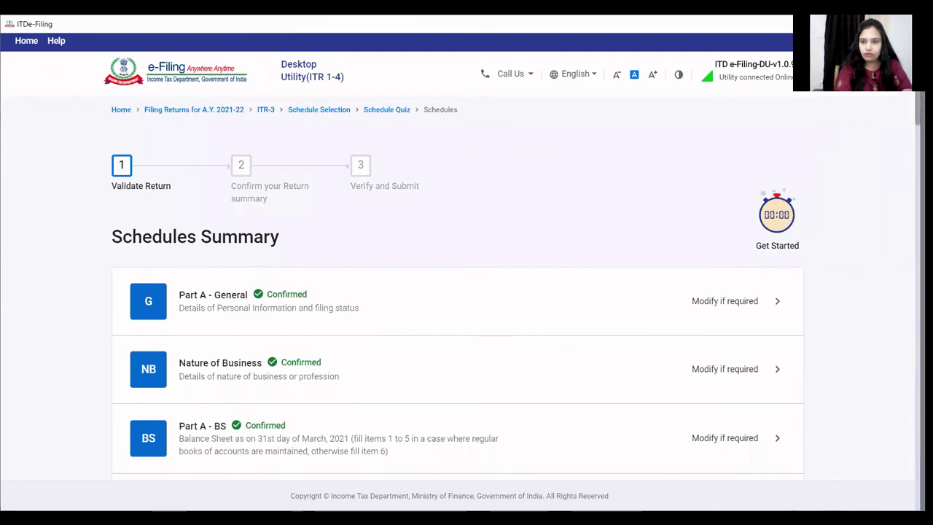
- Reopen Schedule BFLA, the details of income after set off of brought forward losses, from the schedules summary
scroll(457, 291, down, 8)
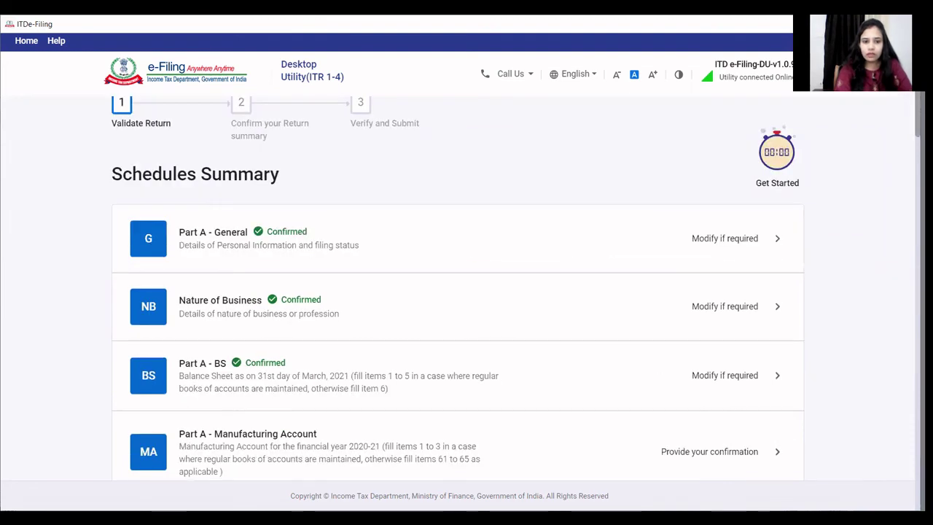
scroll(545, 329, down, 5)
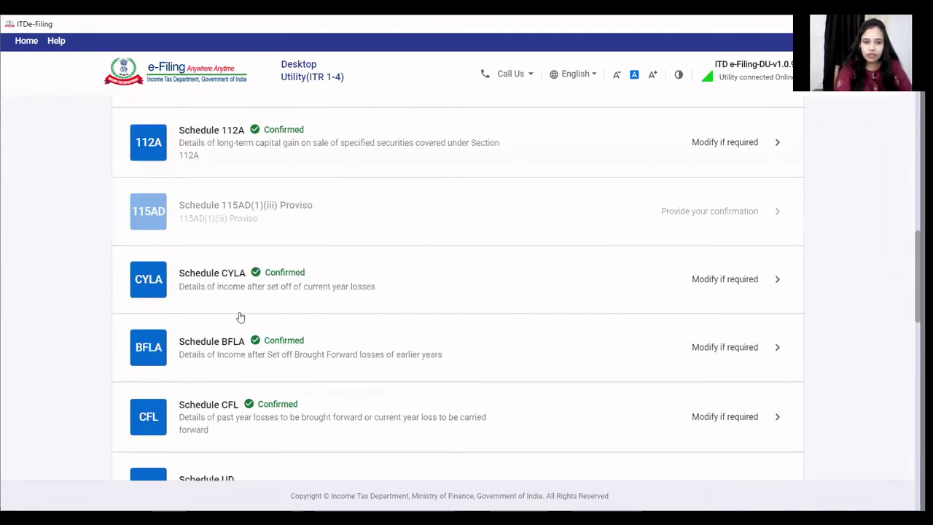
scroll(546, 329, down, 1)
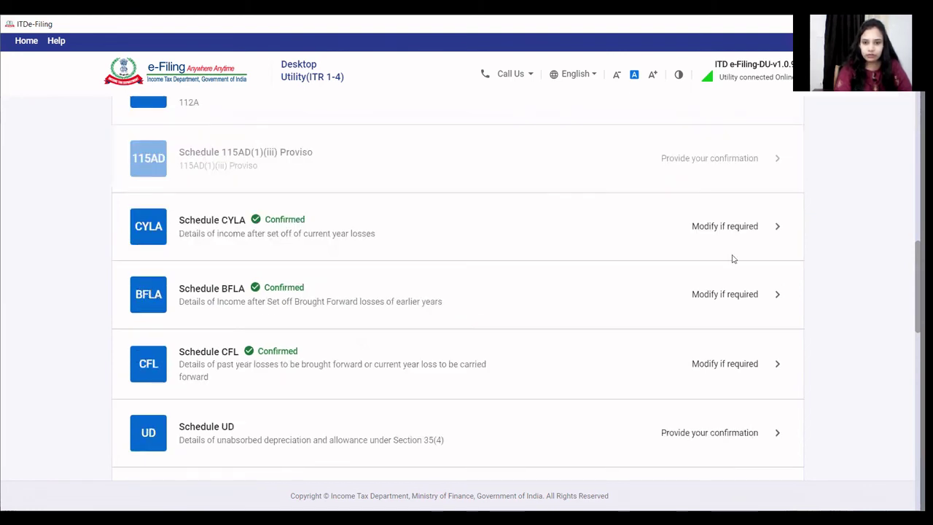
click(729, 293)
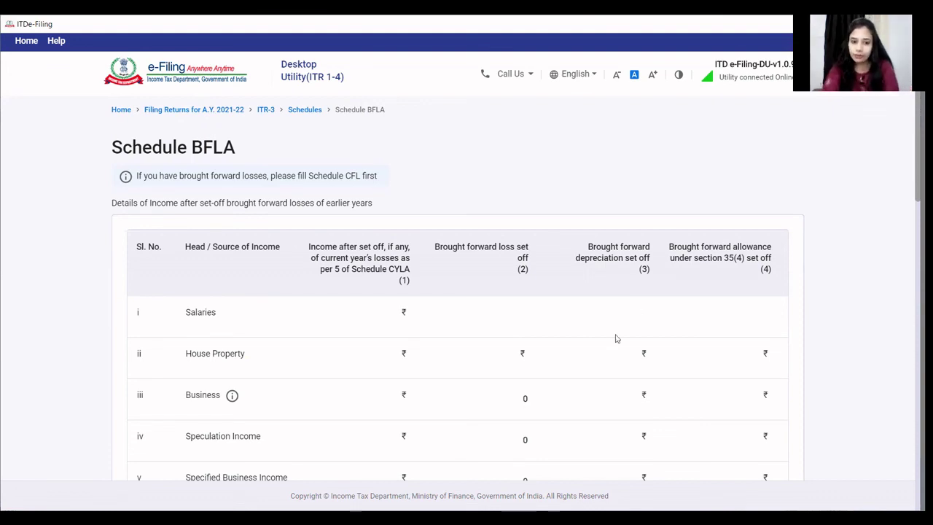
- Examine the current year income and brought forward loss set off for every head of income in Schedule BFLA, including the total rows
scroll(612, 347, down, 5)
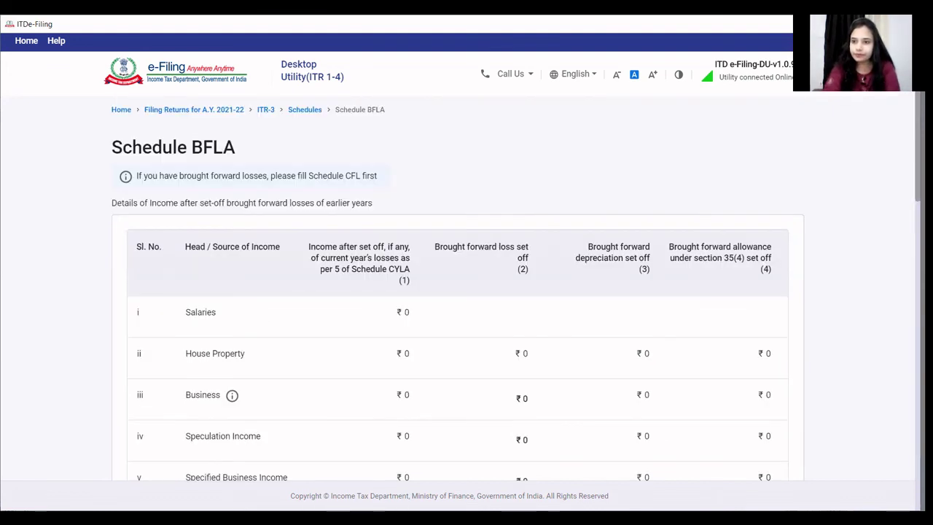
scroll(457, 350, down, 3)
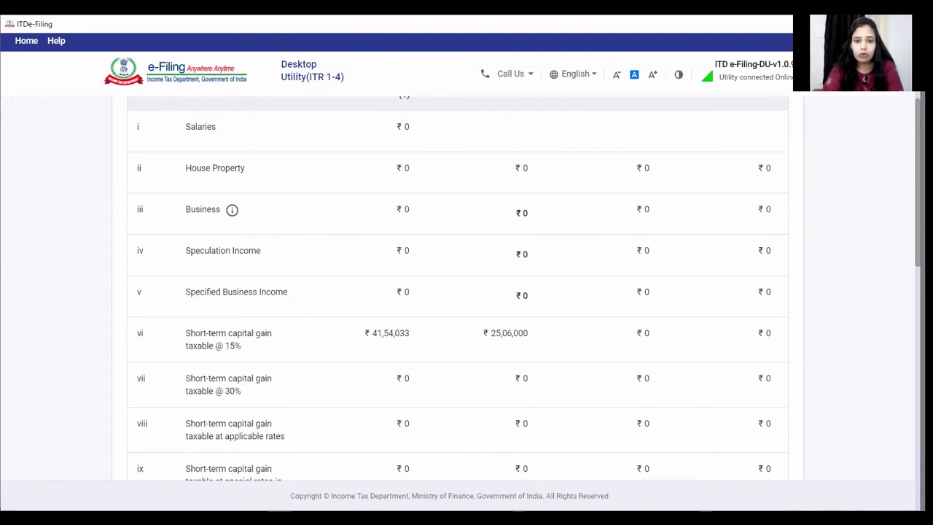
scroll(457, 292, down, 1)
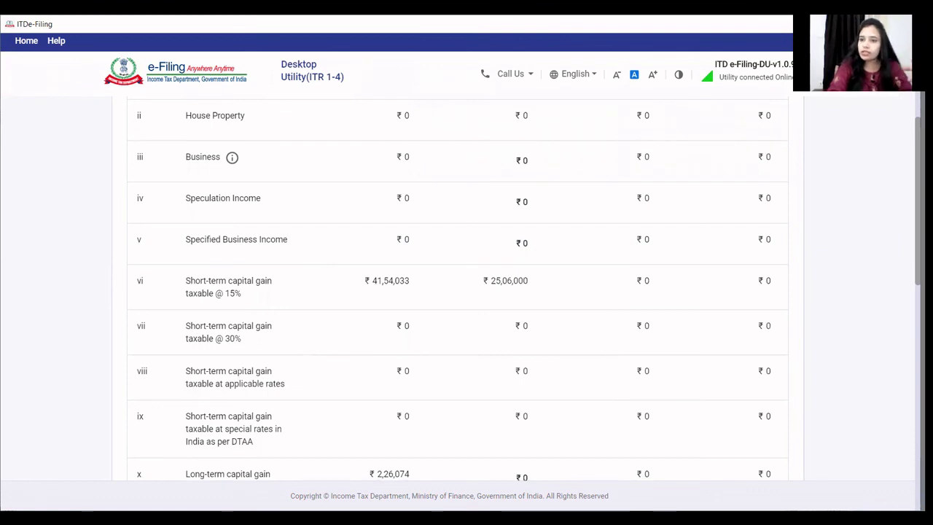
scroll(457, 291, down, 1)
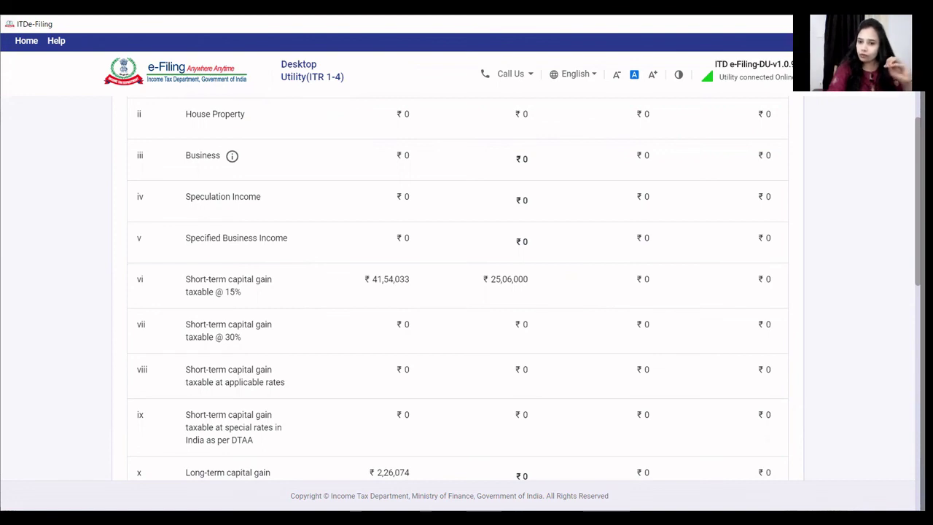
scroll(458, 288, down, 1)
scroll(602, 379, down, 4)
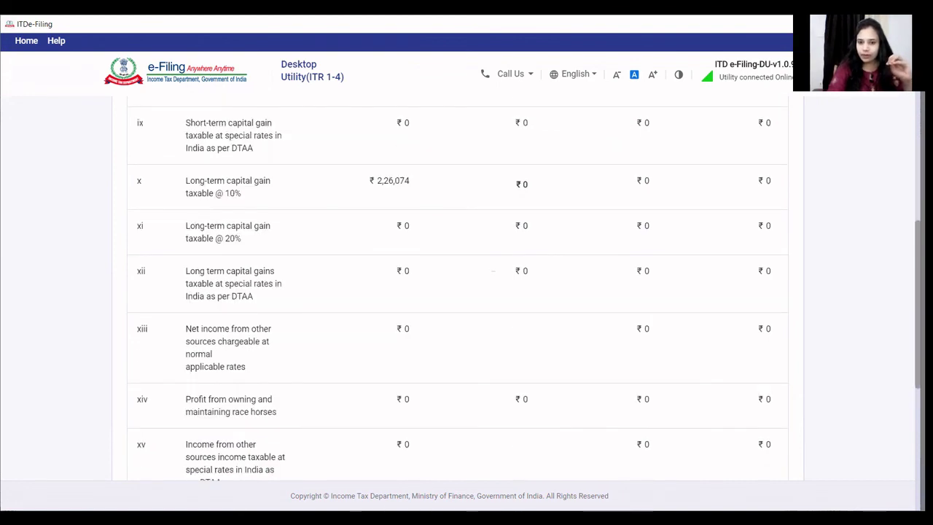
scroll(602, 379, down, 5)
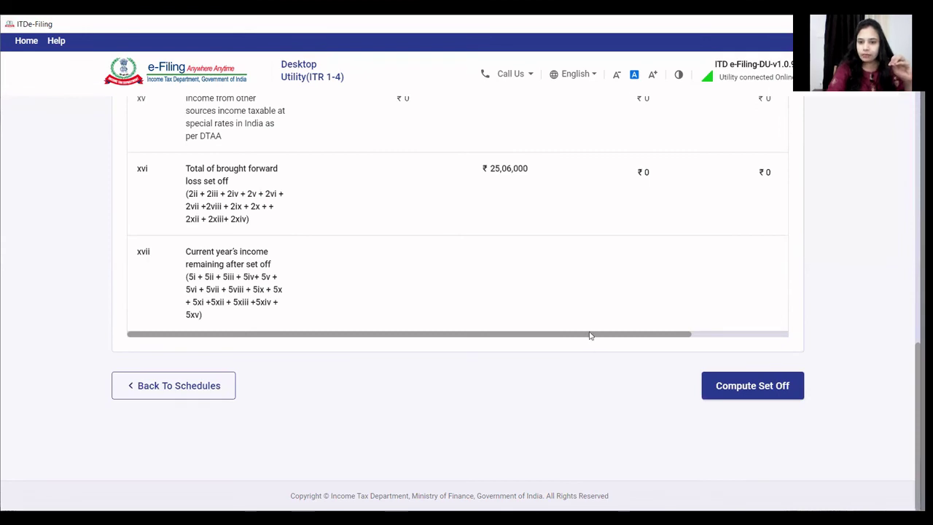
- Examine the column of current year's income remaining after set off in Schedule BFLA, especially the short-term and long-term capital gain rows
drag(591, 335, 739, 335)
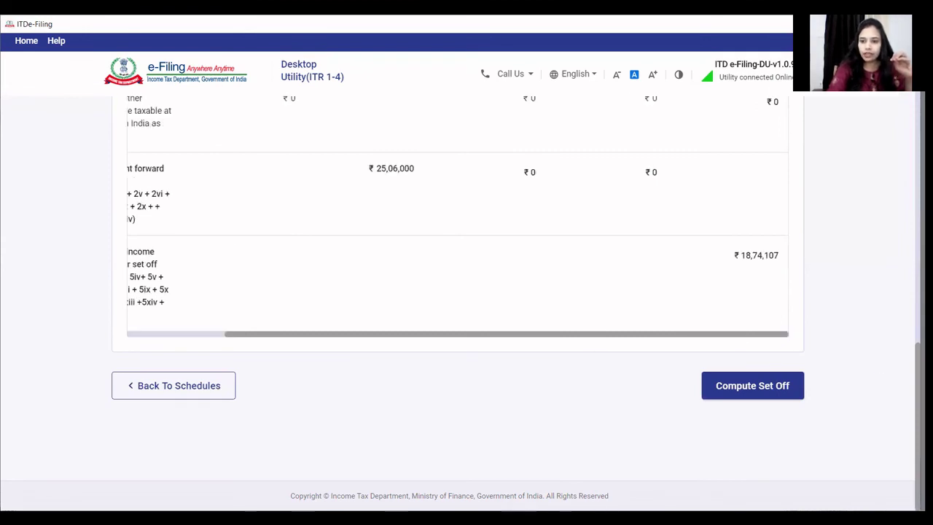
scroll(458, 292, up, 3)
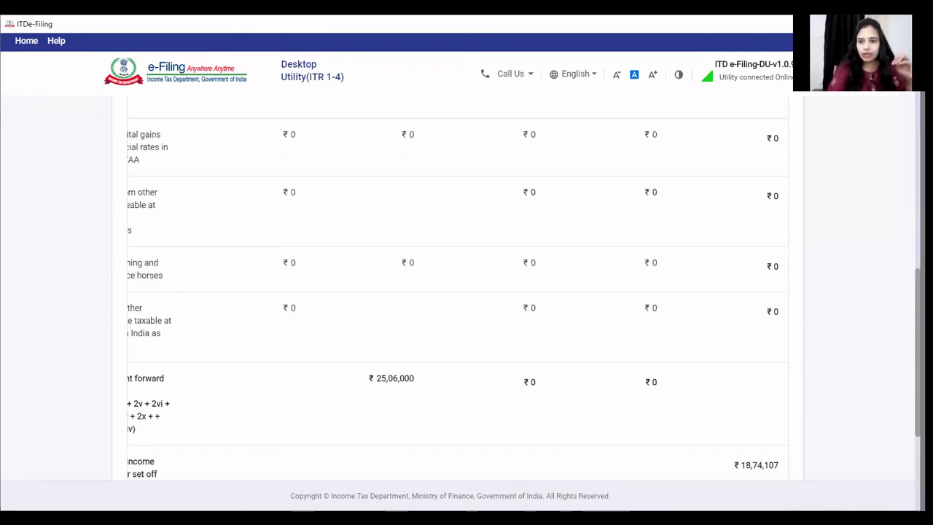
scroll(457, 292, up, 3)
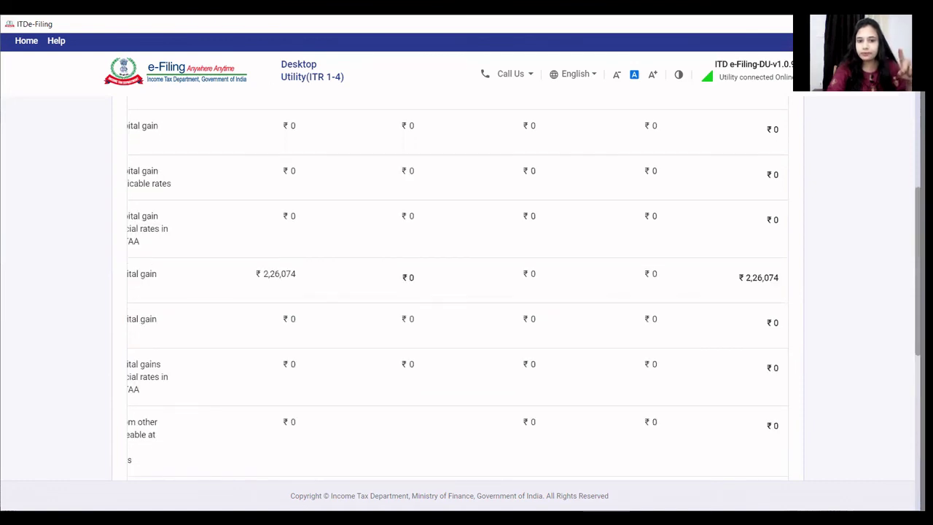
scroll(458, 296, up, 1)
scroll(458, 292, up, 2)
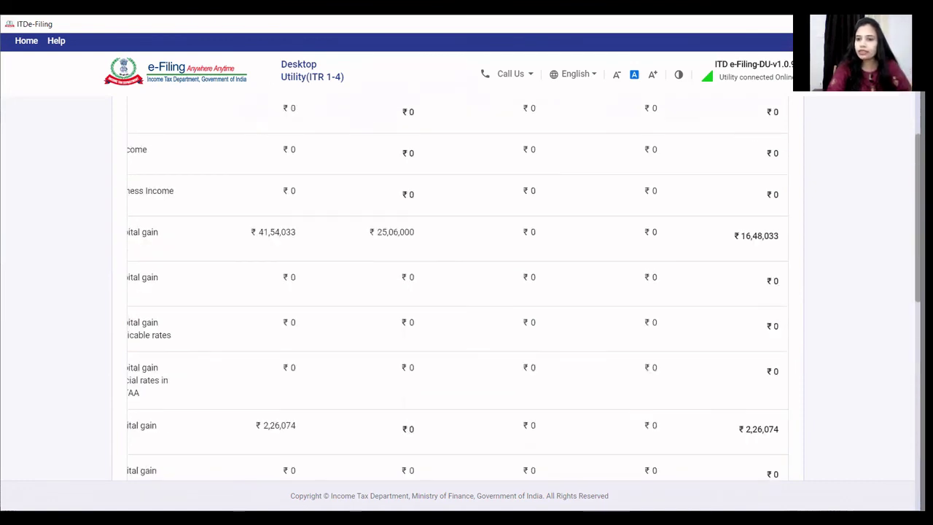
scroll(458, 291, down, 1)
scroll(458, 292, down, 1)
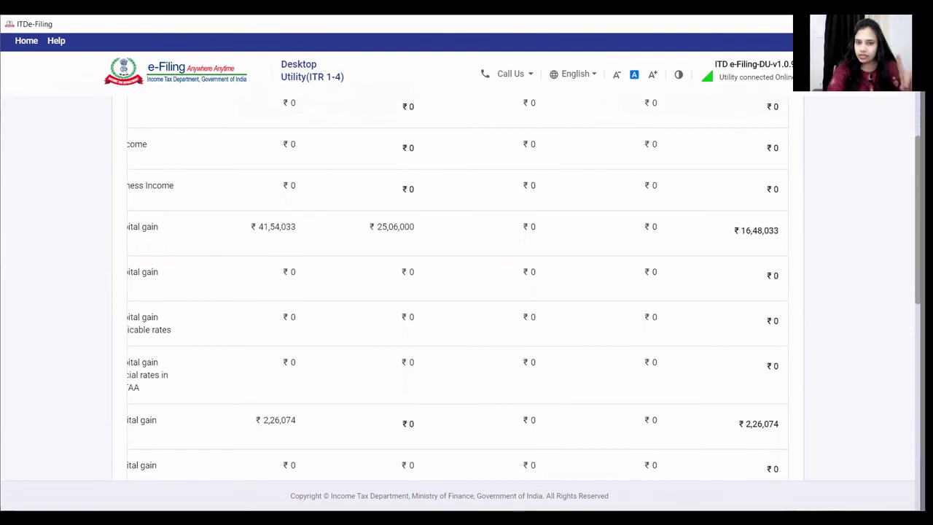
- Check the remaining rows down to the total income after set off and compute the set off in Schedule BFLA
scroll(458, 292, down, 1)
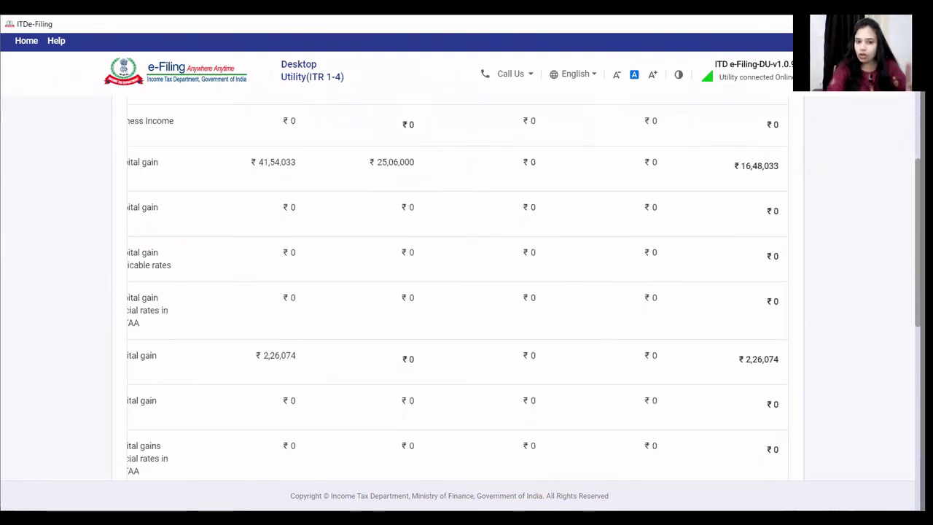
scroll(458, 291, down, 2)
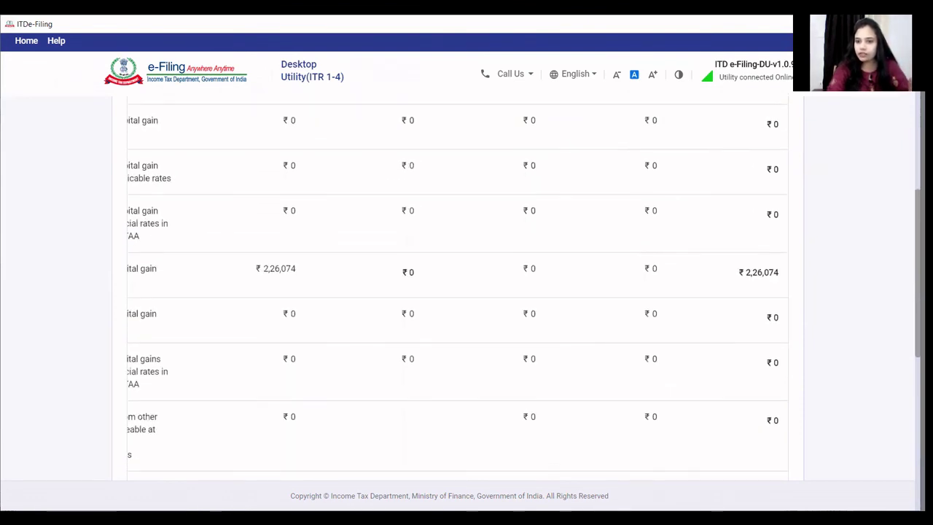
scroll(457, 292, down, 2)
scroll(457, 292, down, 3)
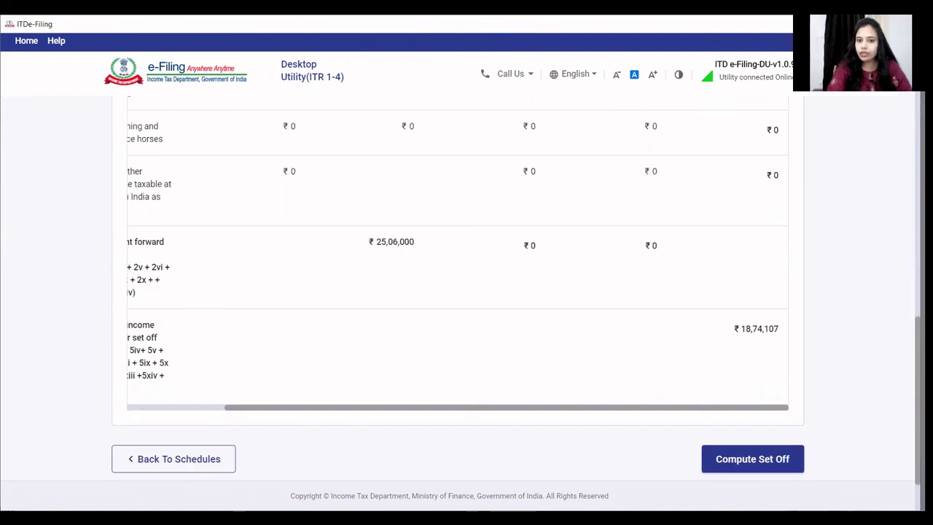
scroll(799, 323, down, 1)
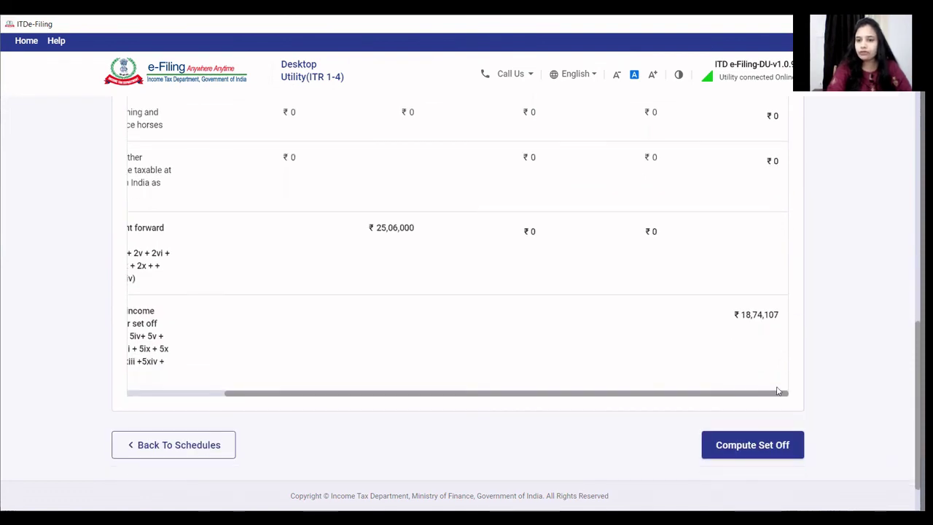
click(763, 442)
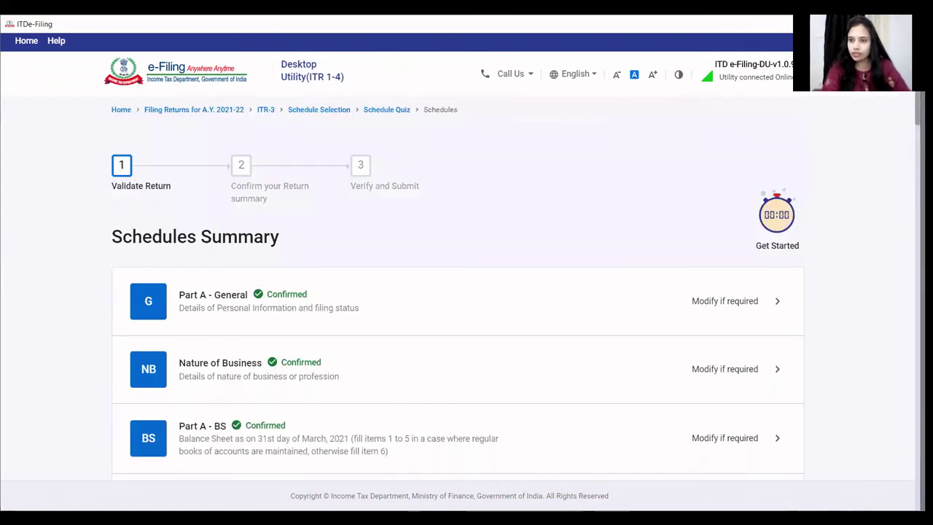
- Open Part B - TI, the computation of total income, from the schedules summary
scroll(458, 292, down, 5)
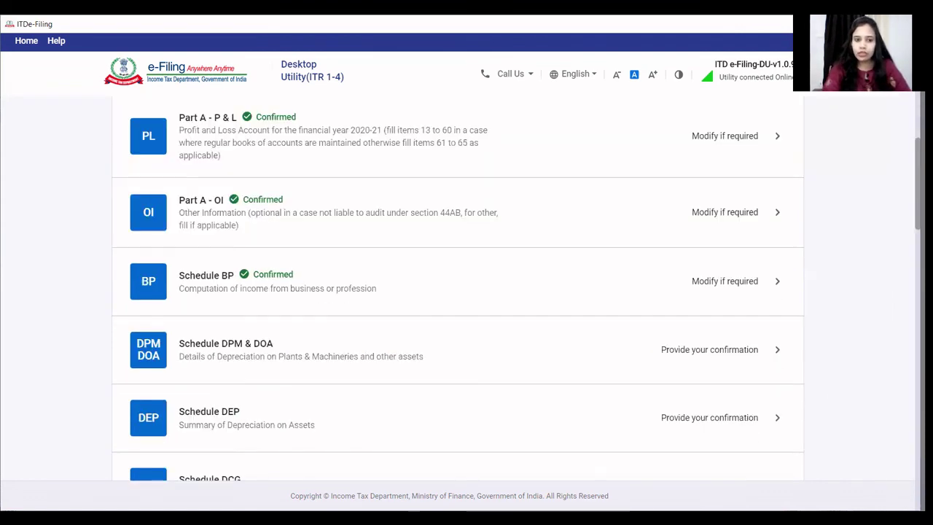
scroll(458, 292, down, 3)
scroll(457, 291, down, 3)
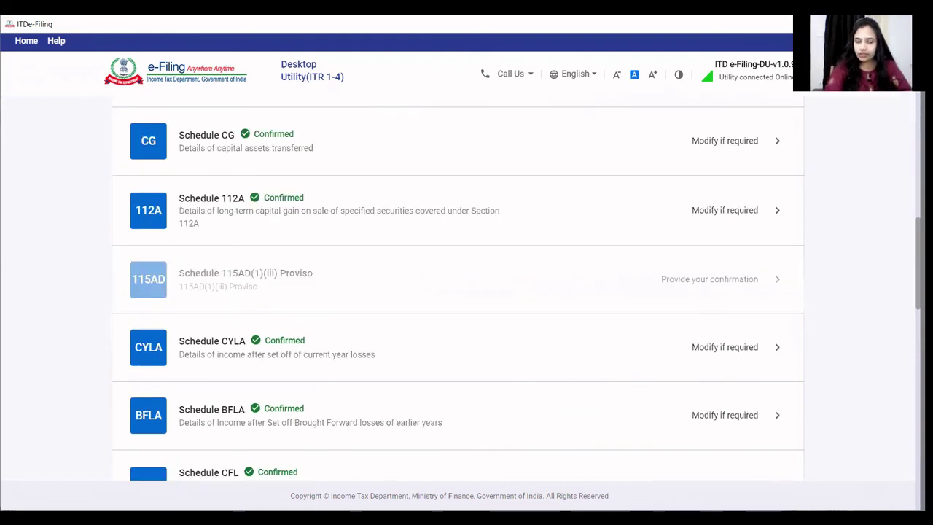
scroll(457, 291, down, 2)
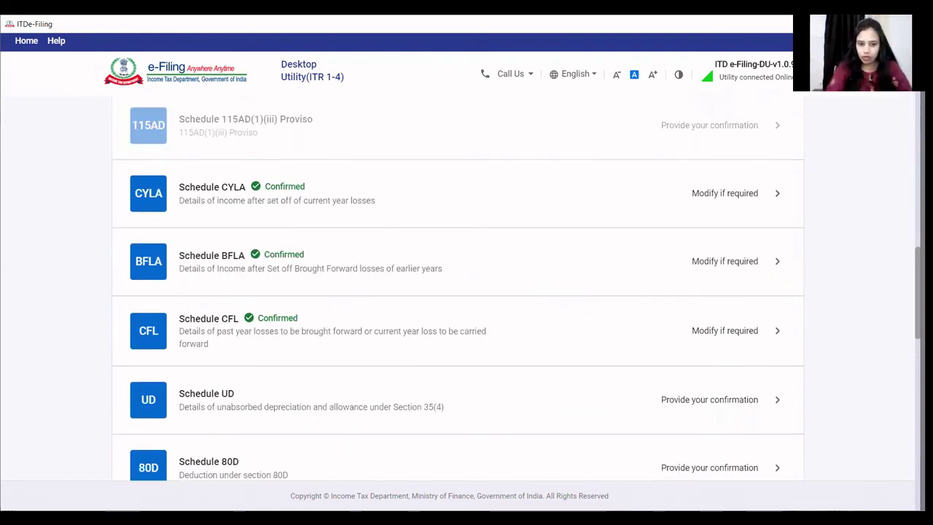
scroll(457, 291, down, 2)
scroll(458, 292, down, 2)
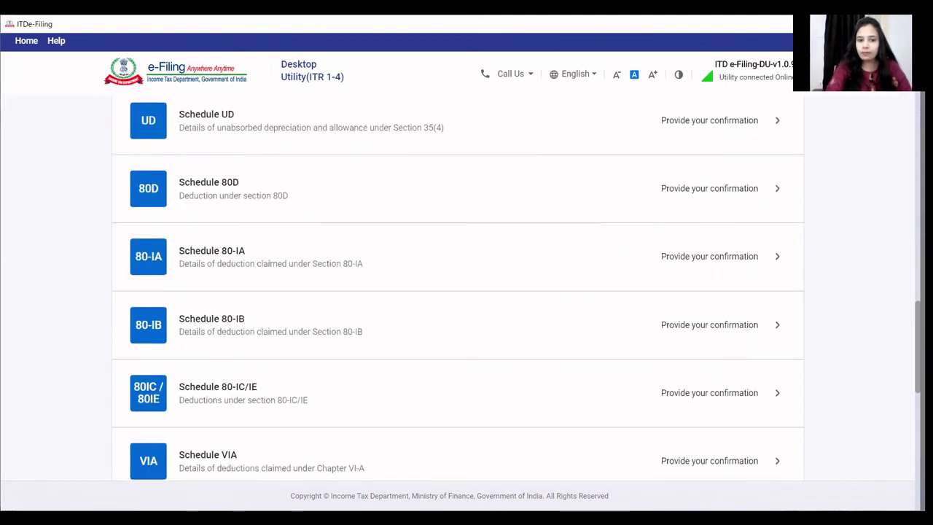
scroll(458, 292, down, 3)
scroll(510, 371, down, 2)
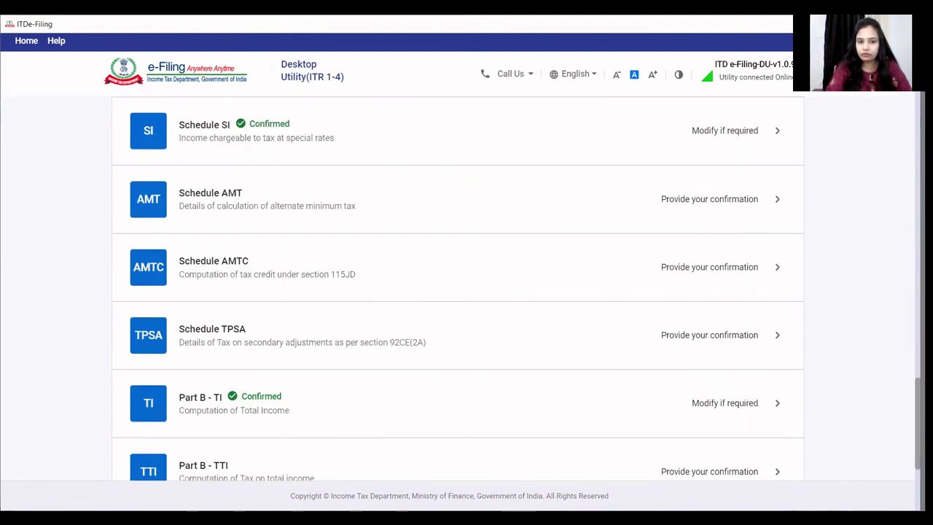
scroll(510, 371, down, 2)
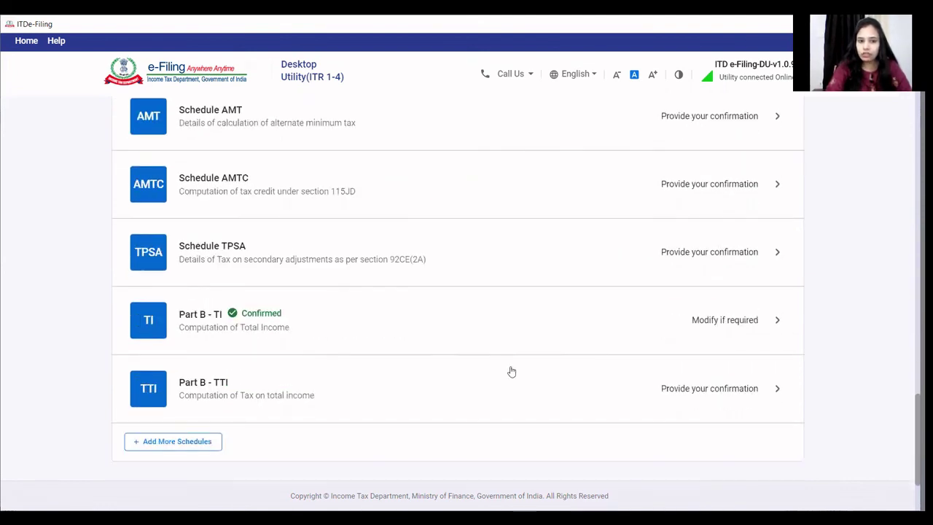
click(244, 323)
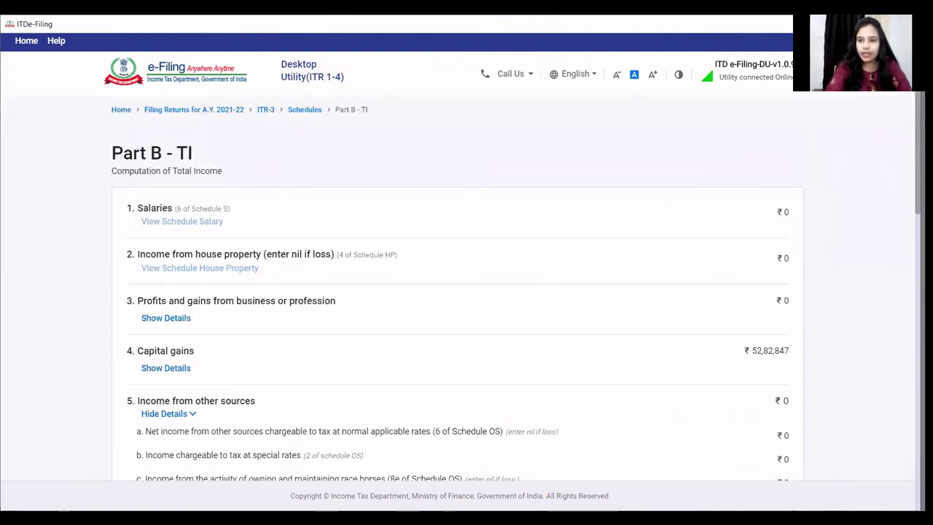
- Examine the head-wise income, current year loss set off, brought forward loss set off and gross total income in Part B - TI
scroll(457, 306, down, 1)
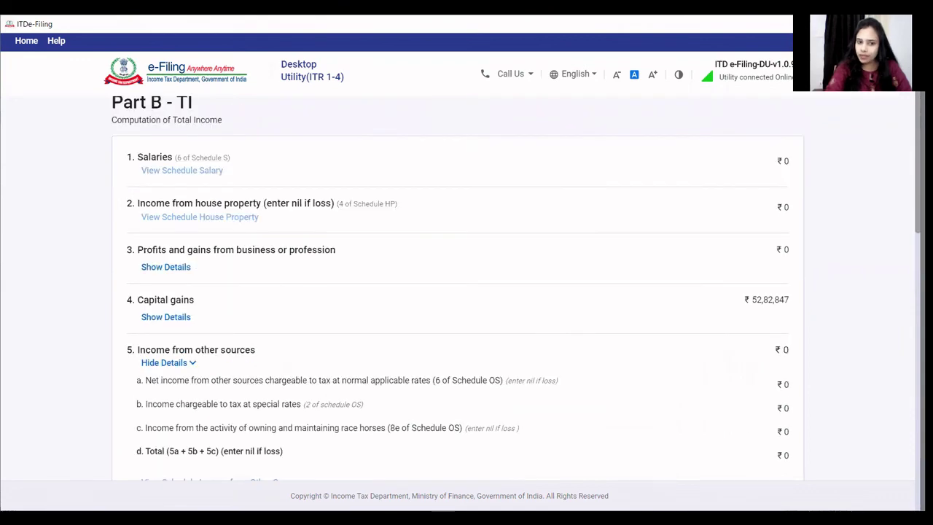
scroll(457, 306, down, 1)
scroll(457, 306, down, 1)
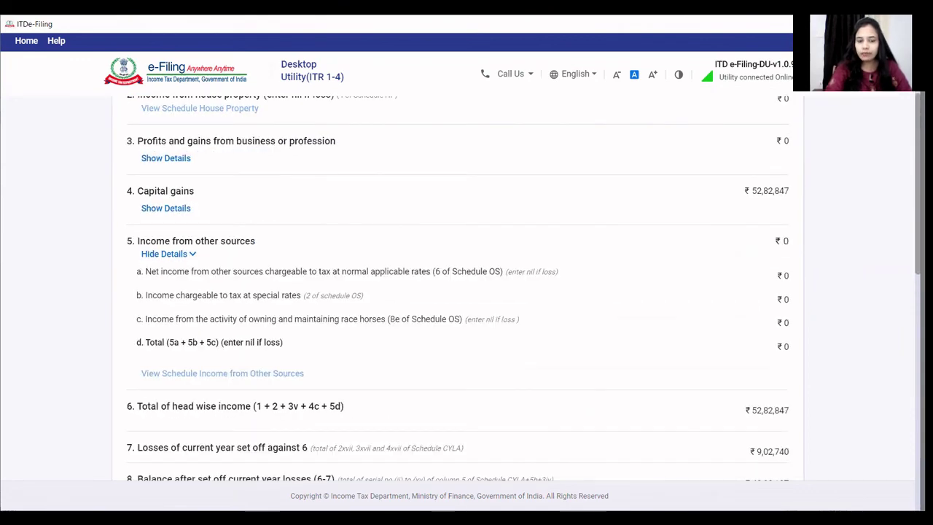
scroll(457, 306, down, 2)
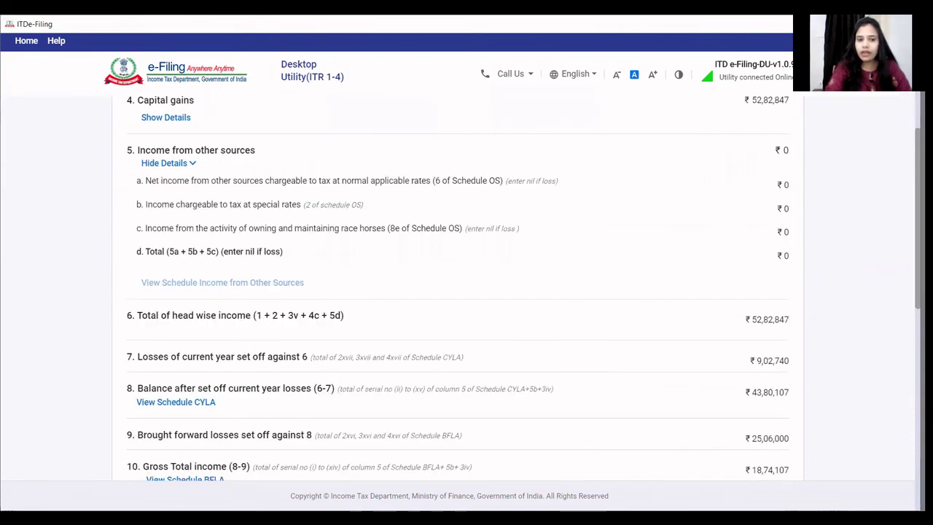
scroll(457, 306, down, 2)
scroll(457, 306, down, 2)
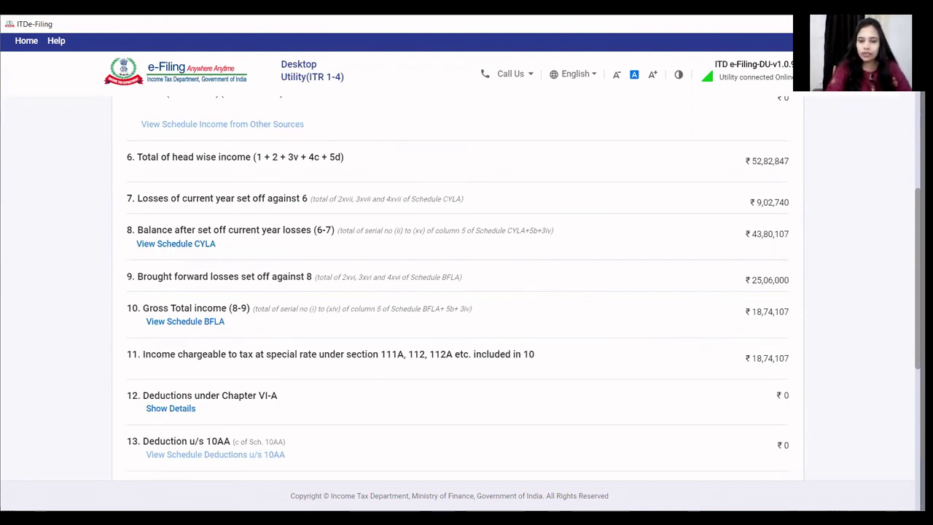
- Examine the deductions, total income, special rate income, losses to be carried forward and deemed income in Part B - TI
scroll(457, 285, down, 1)
scroll(458, 285, down, 2)
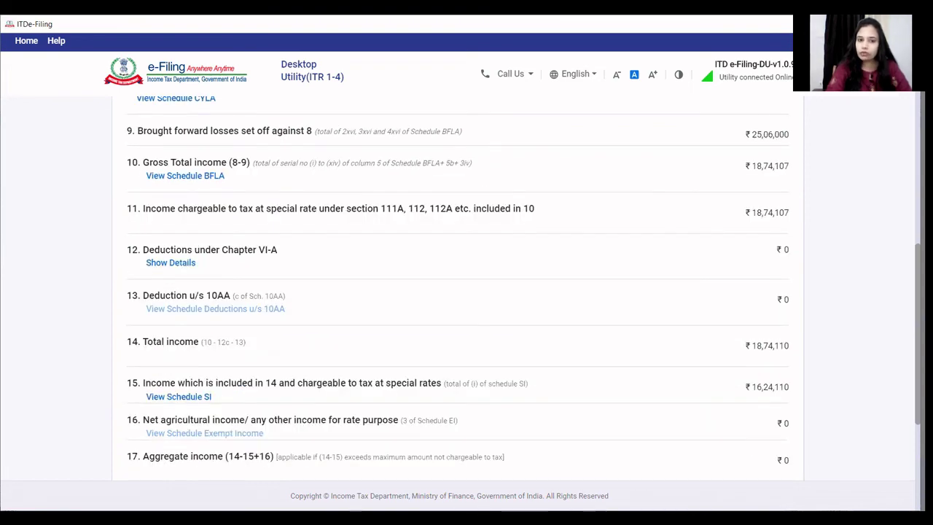
scroll(458, 284, down, 1)
scroll(458, 285, down, 1)
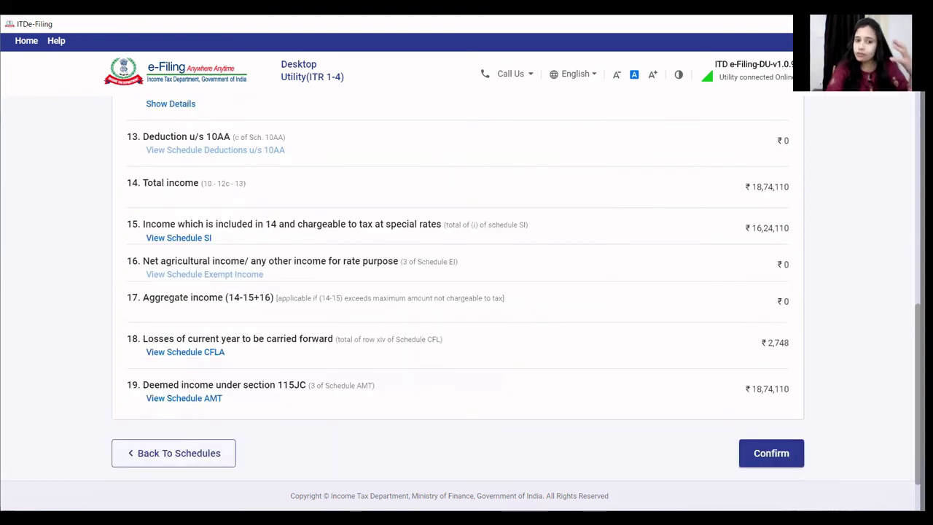
scroll(457, 284, down, 1)
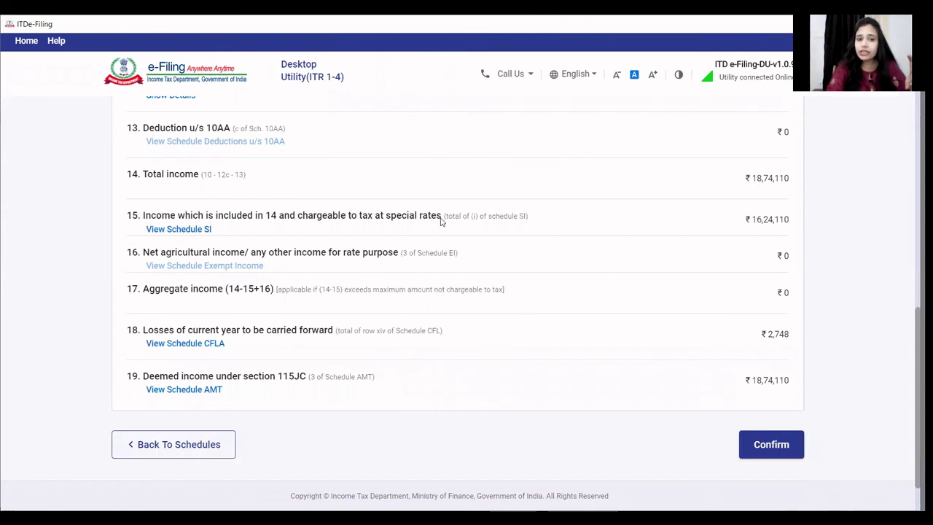